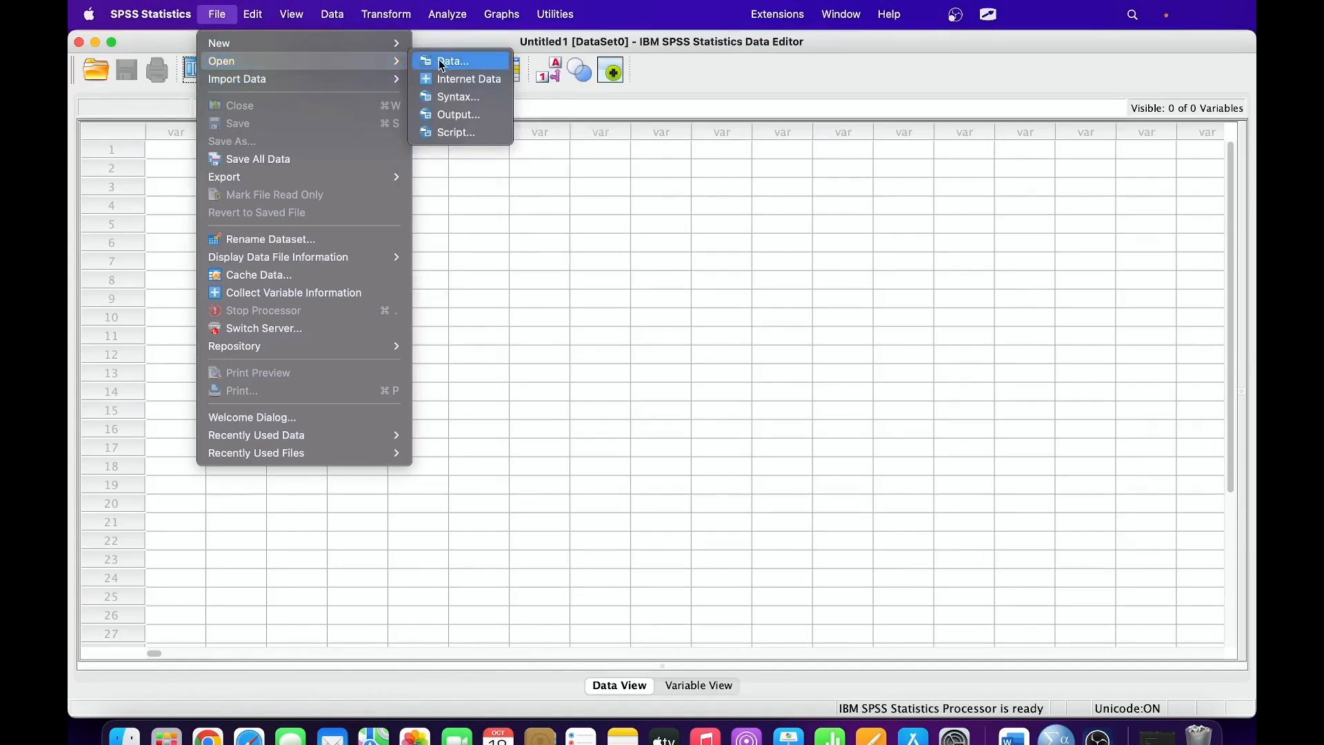
Start opening a data file and browse to the SPSS tutorial data folder inside Documents.
mouse_move(284, 79)
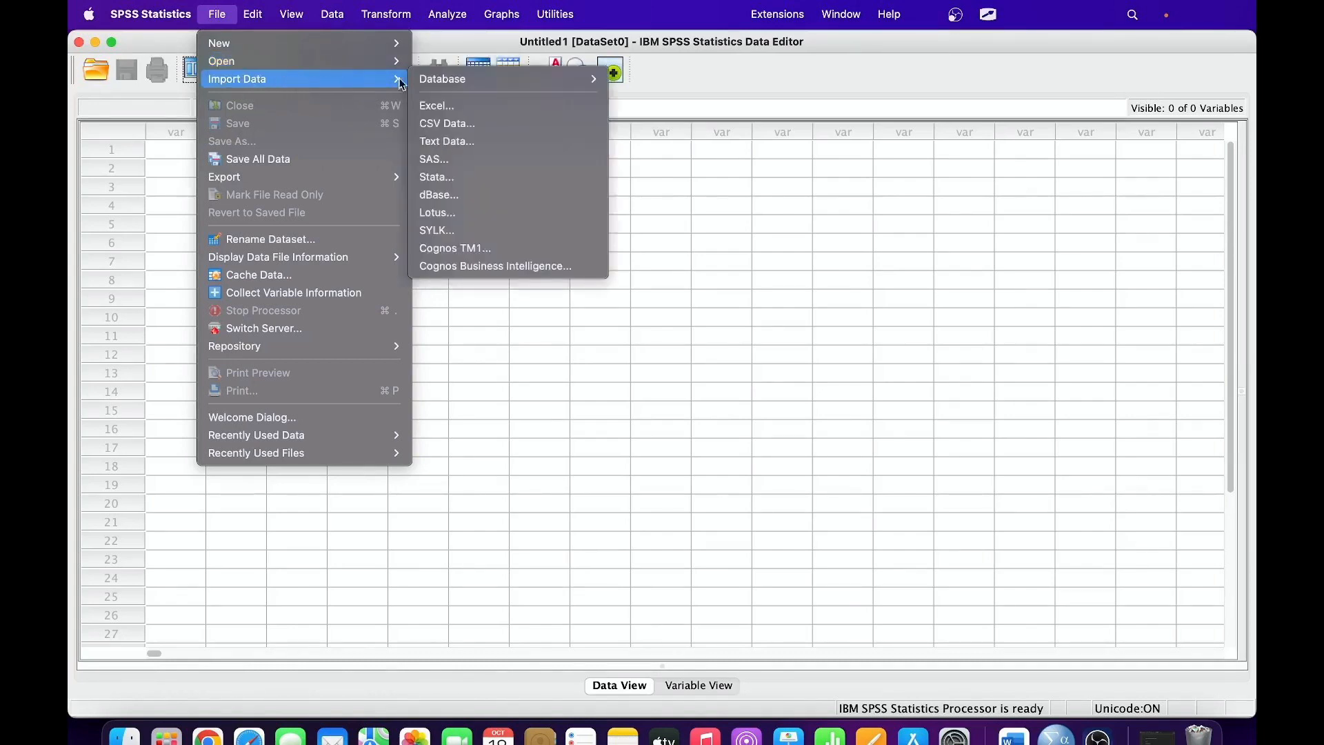
mouse_move(476, 78)
mouse_move(329, 63)
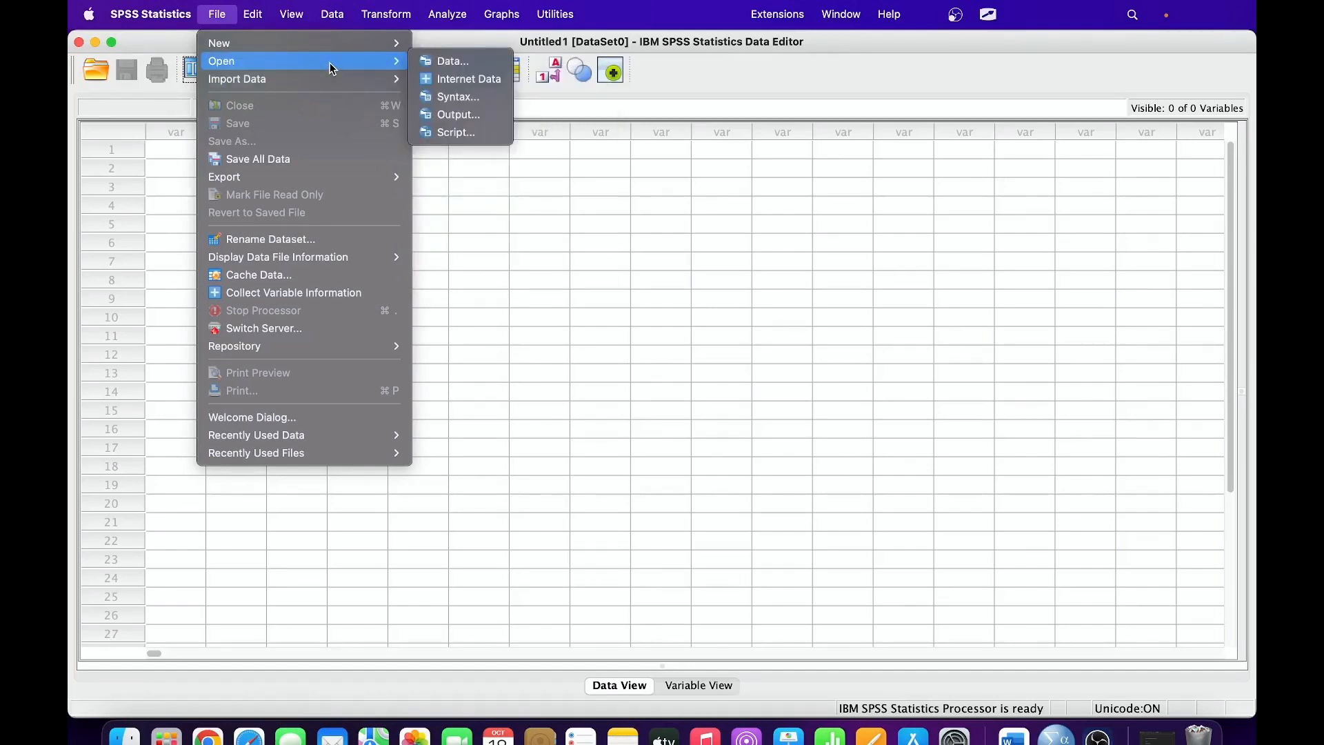
left_click(452, 61)
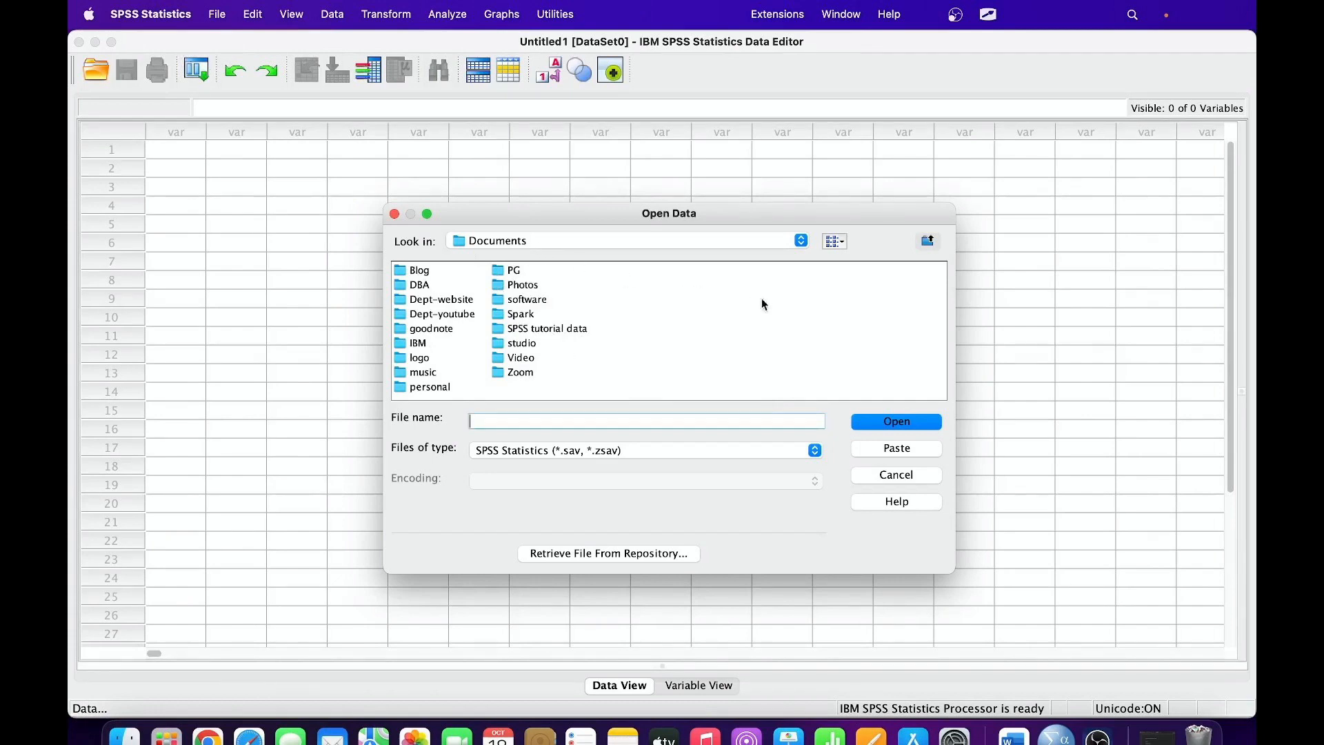
left_click(590, 241)
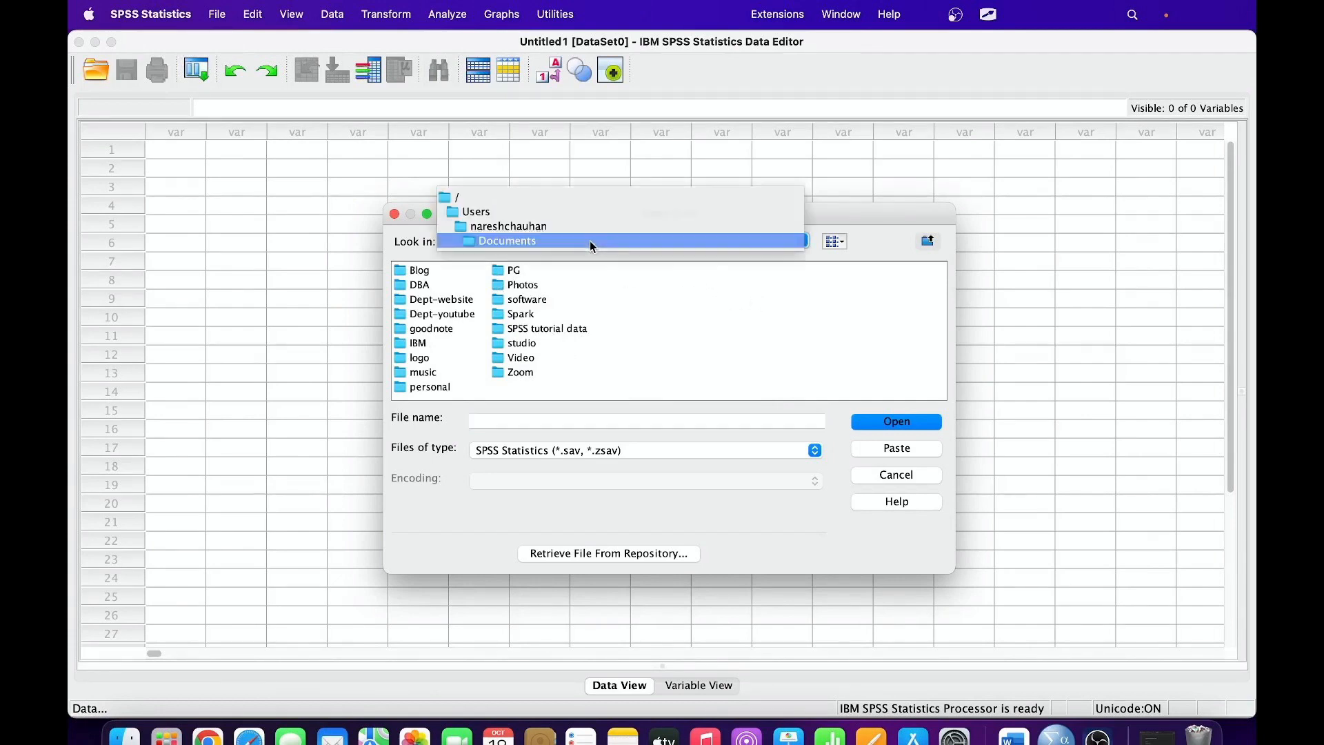
left_click(537, 227)
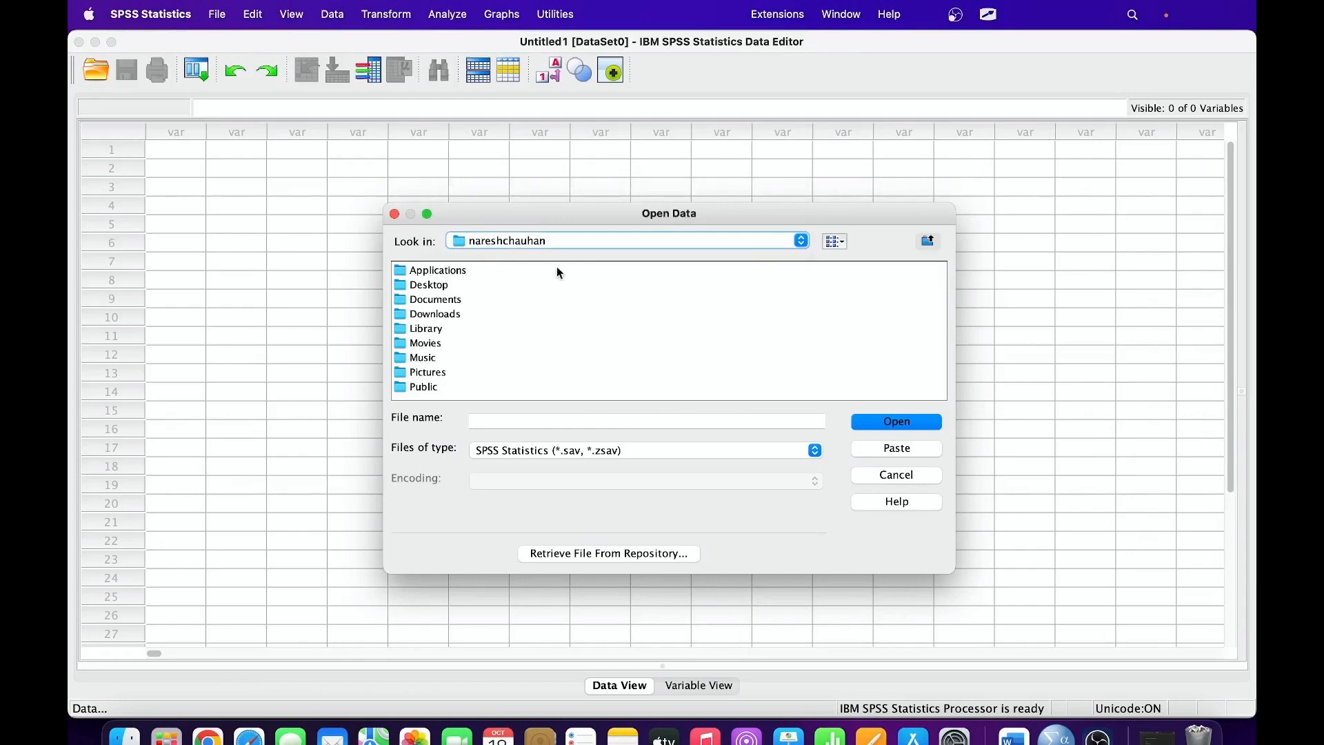
double_click(435, 301)
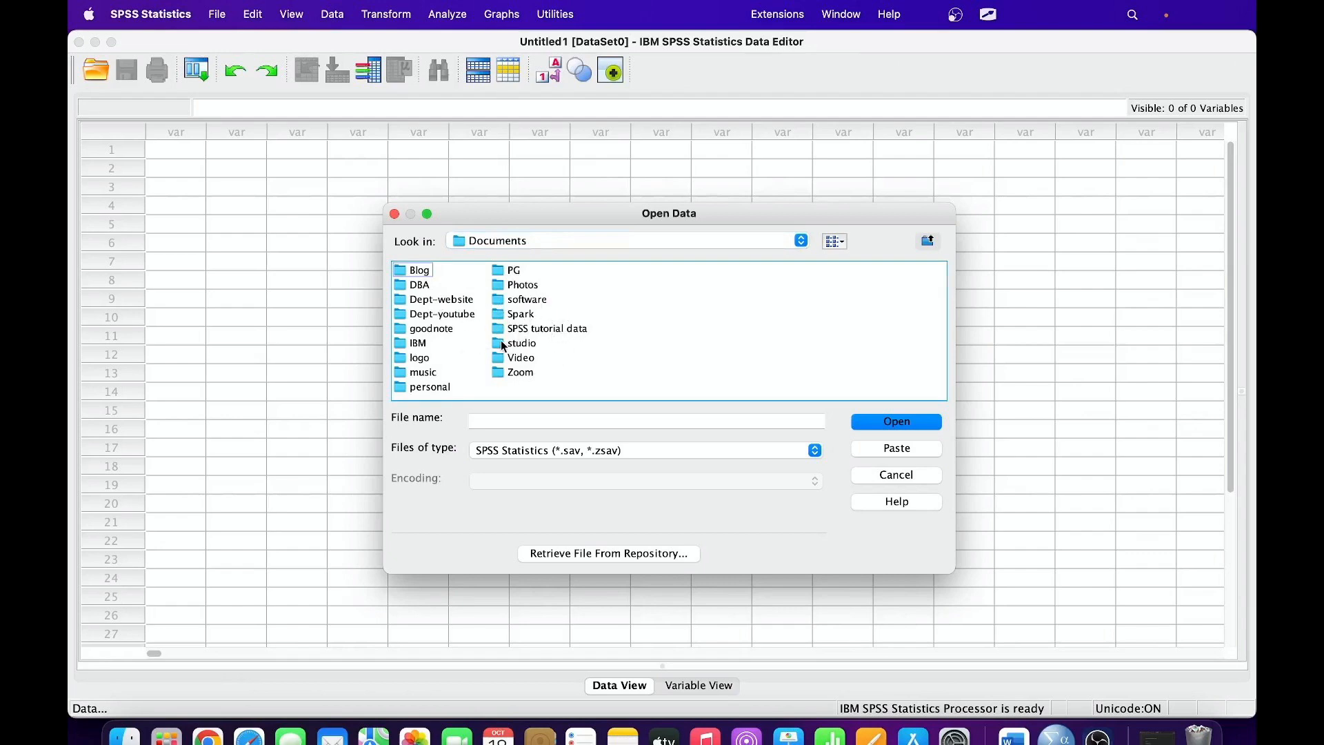
double_click(551, 329)
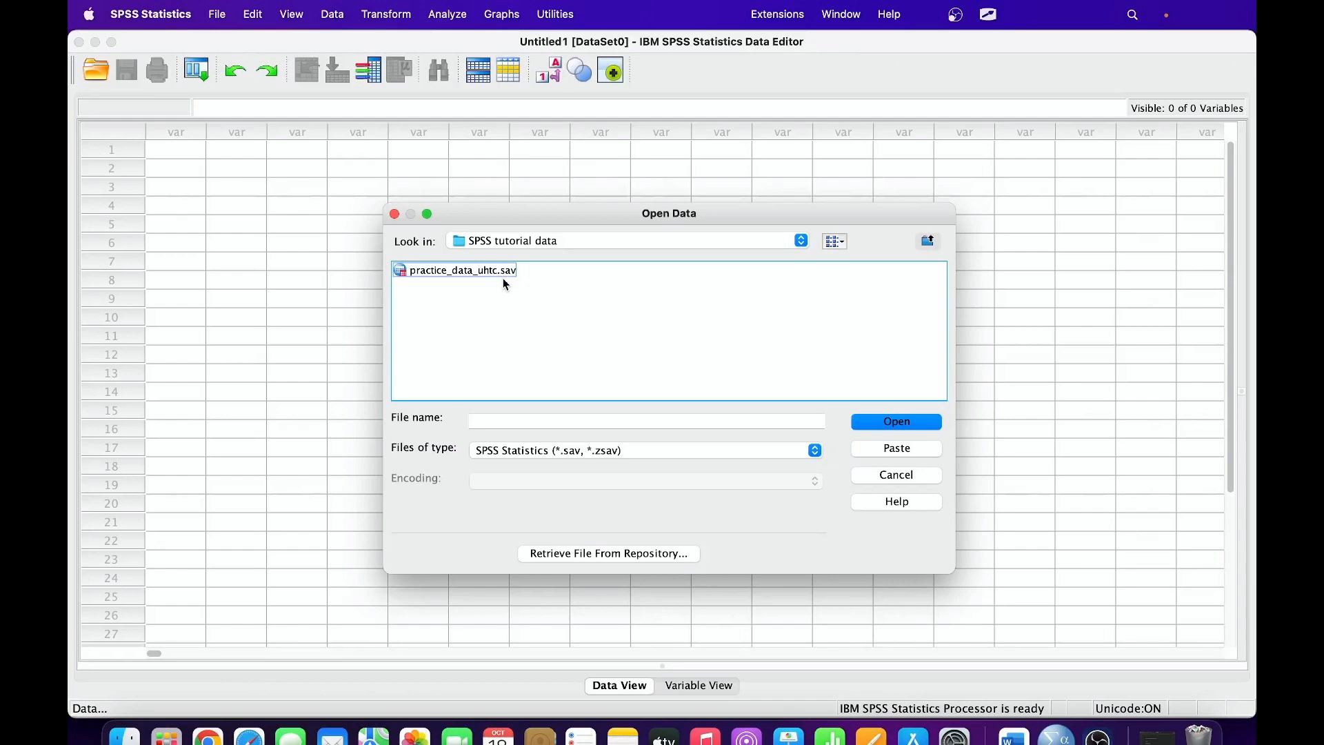
key("alt+Tab")
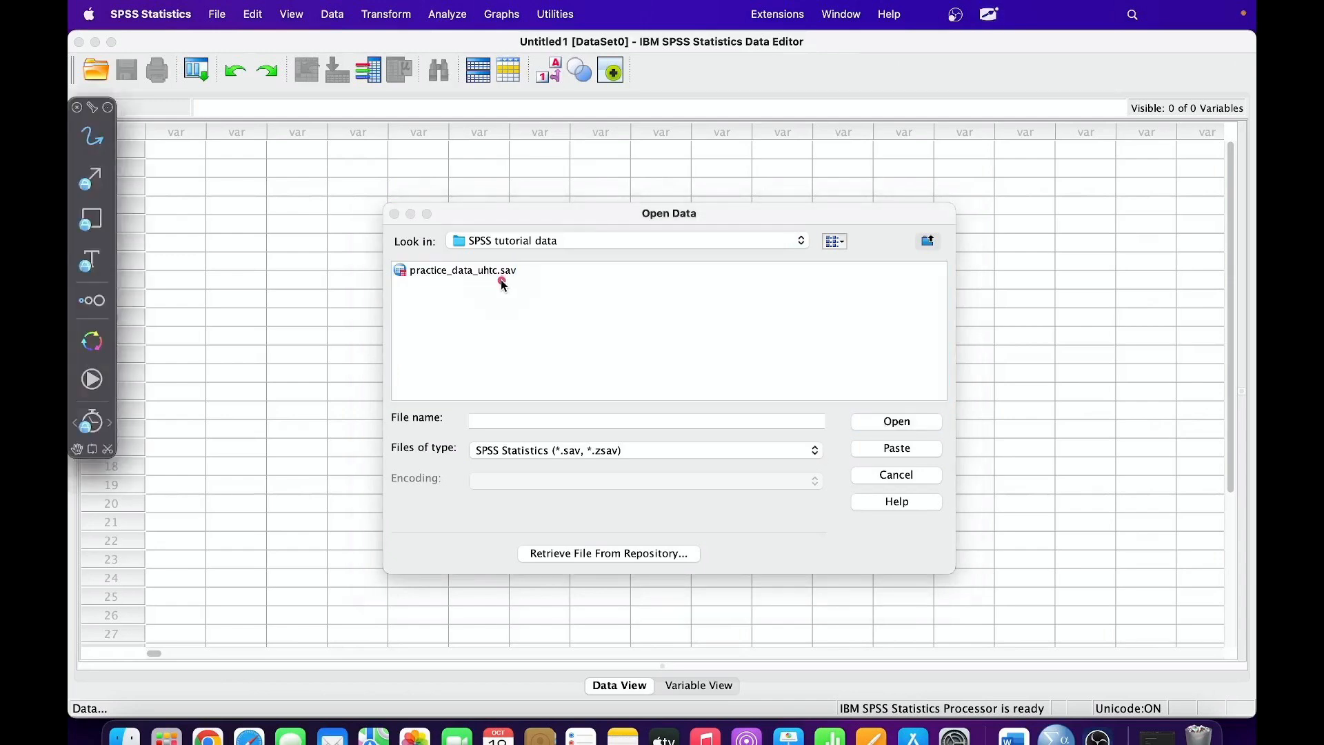
key("f")
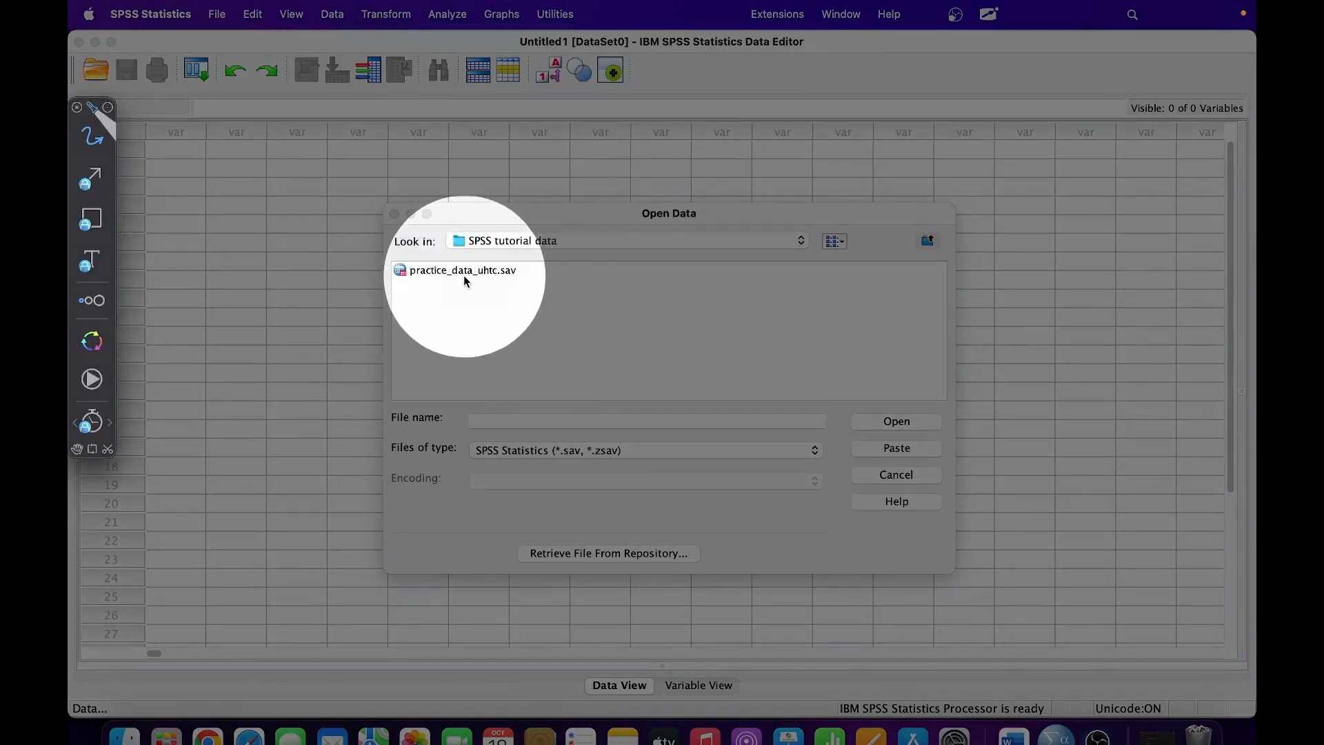
key("f")
key("Escape")
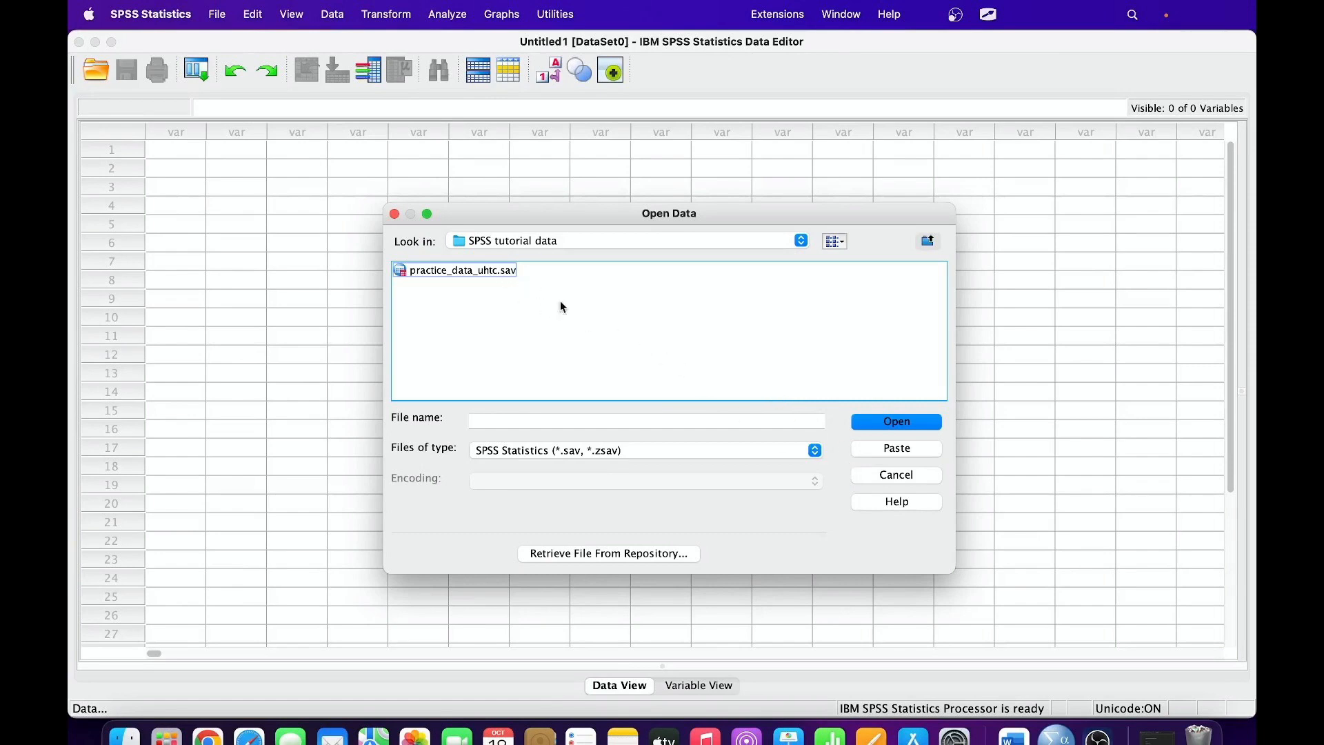
Show Excel files and import practice_data_uhtc.xlsx from its practice_data_uhtc worksheet, reading variable names from the first row.
left_click(604, 450)
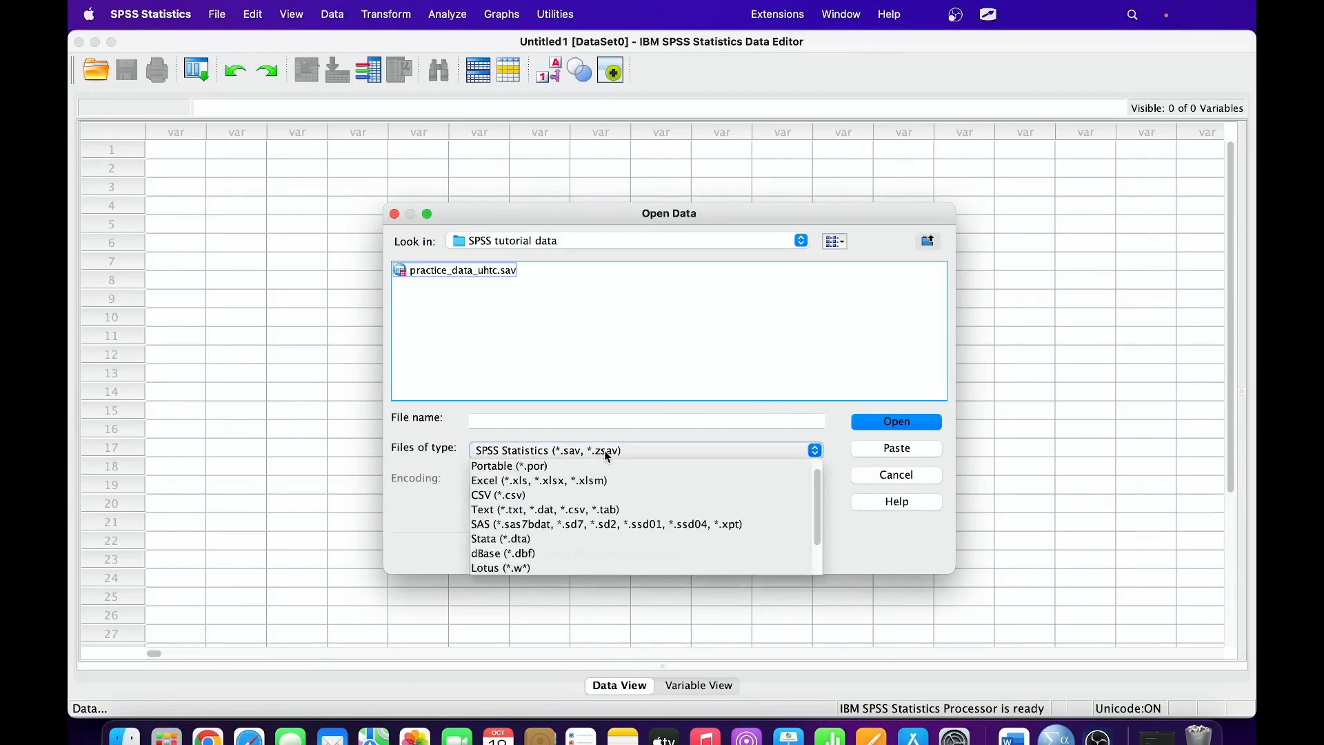
left_click(548, 480)
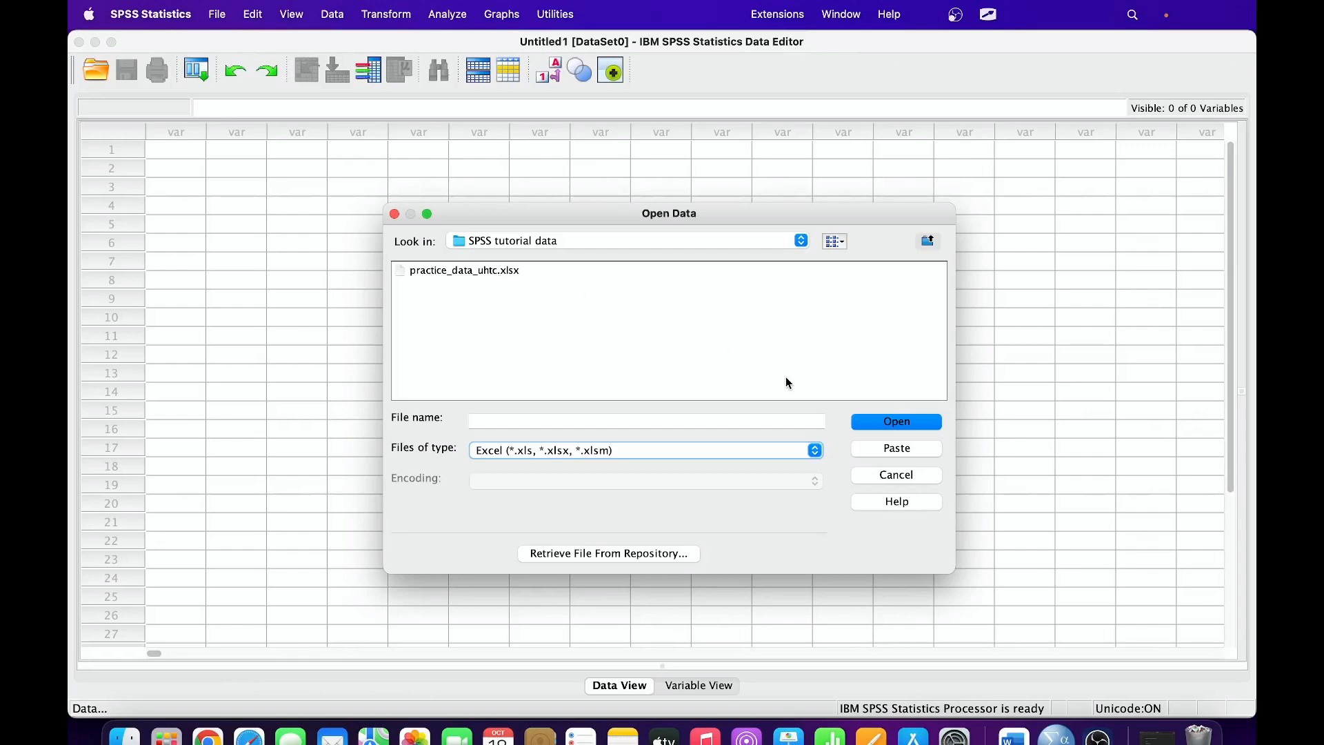
left_click(465, 270)
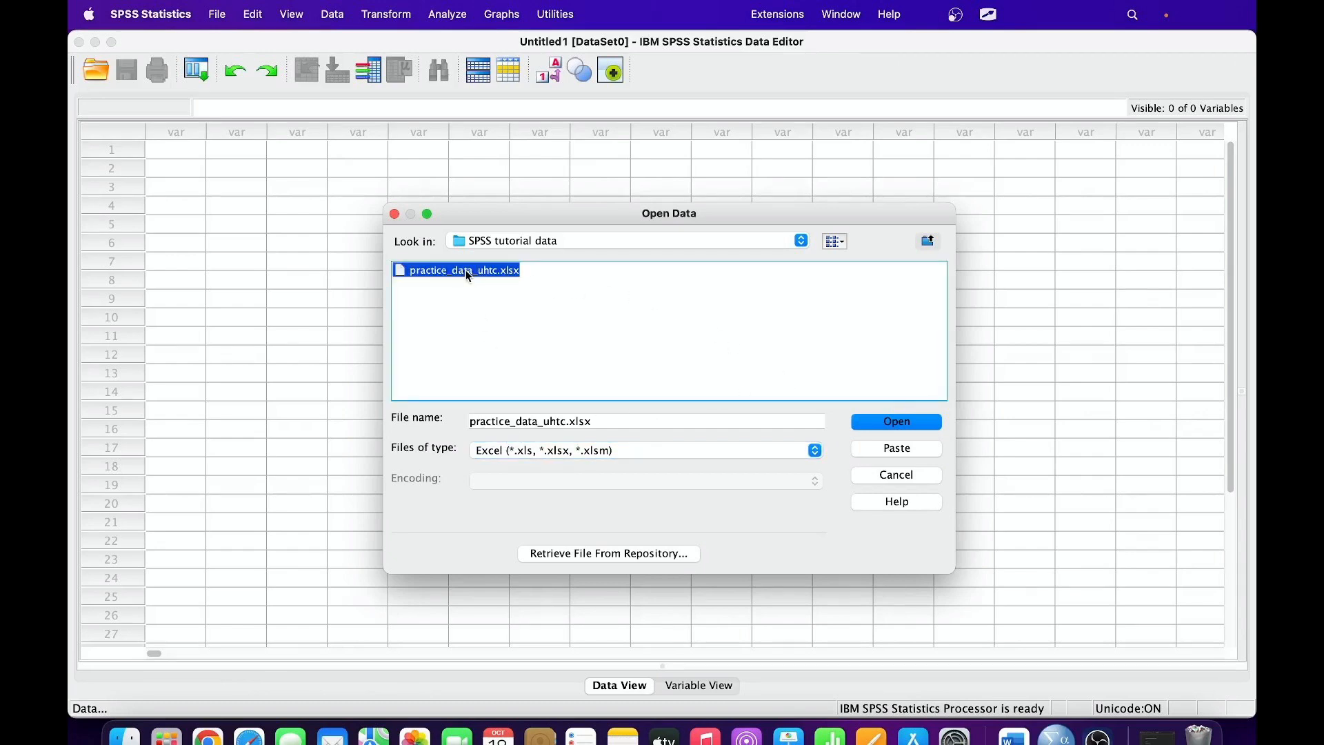
left_click(893, 423)
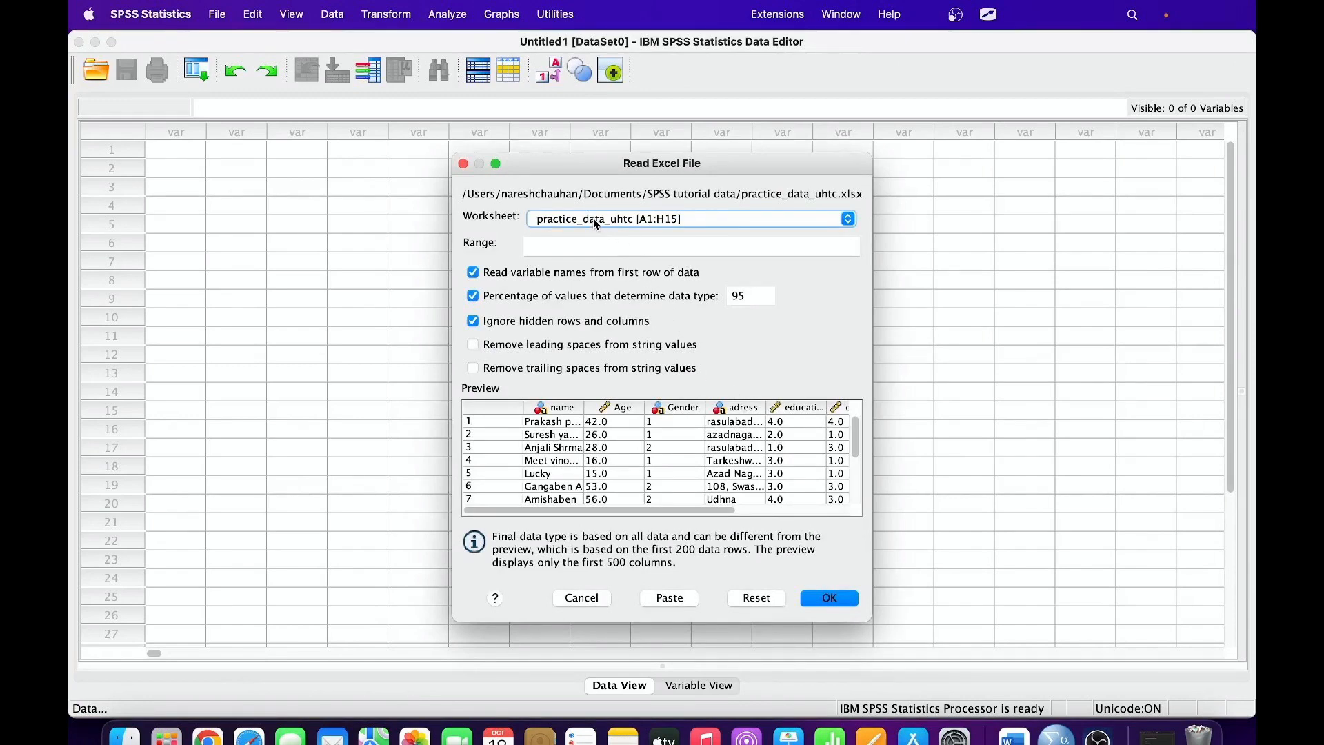
left_click(594, 218)
left_click(594, 217)
left_click(829, 599)
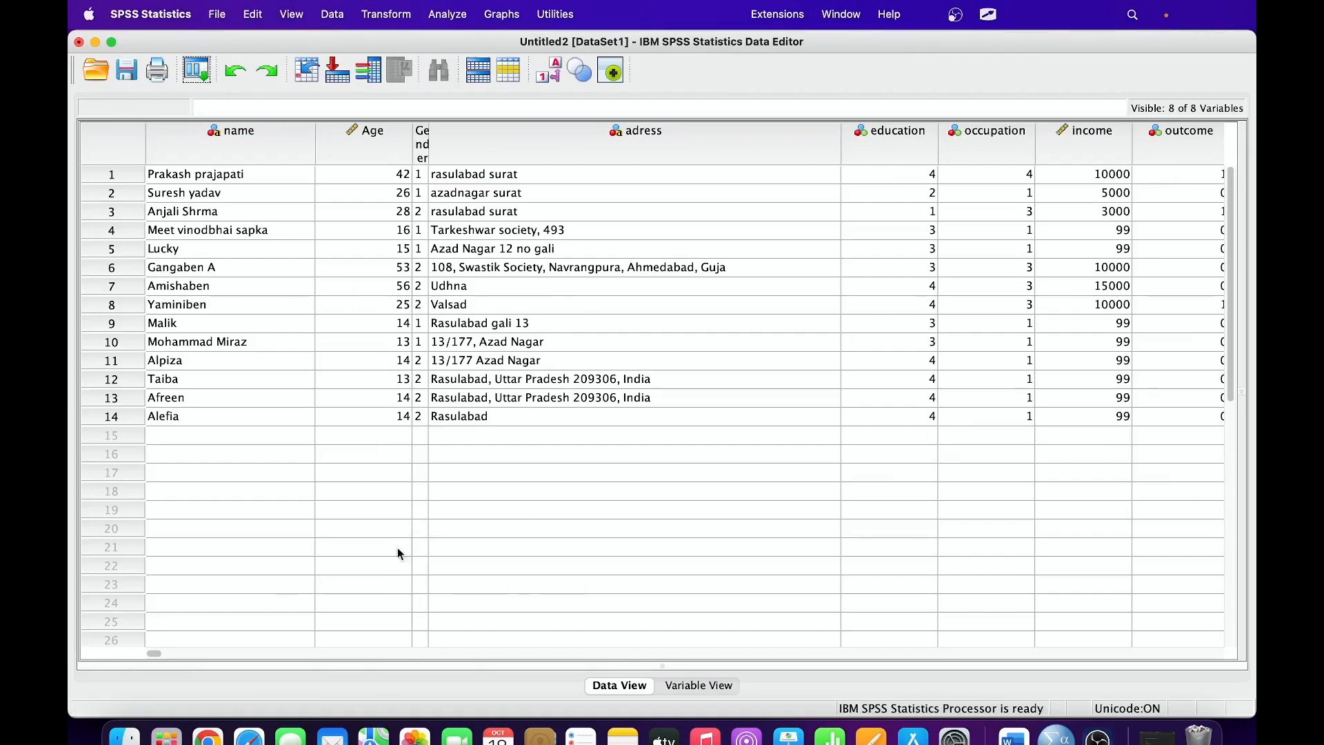
Examine all columns of the imported dataset and its variable definitions, then return to the data records.
left_click_drag(160, 654, 279, 667)
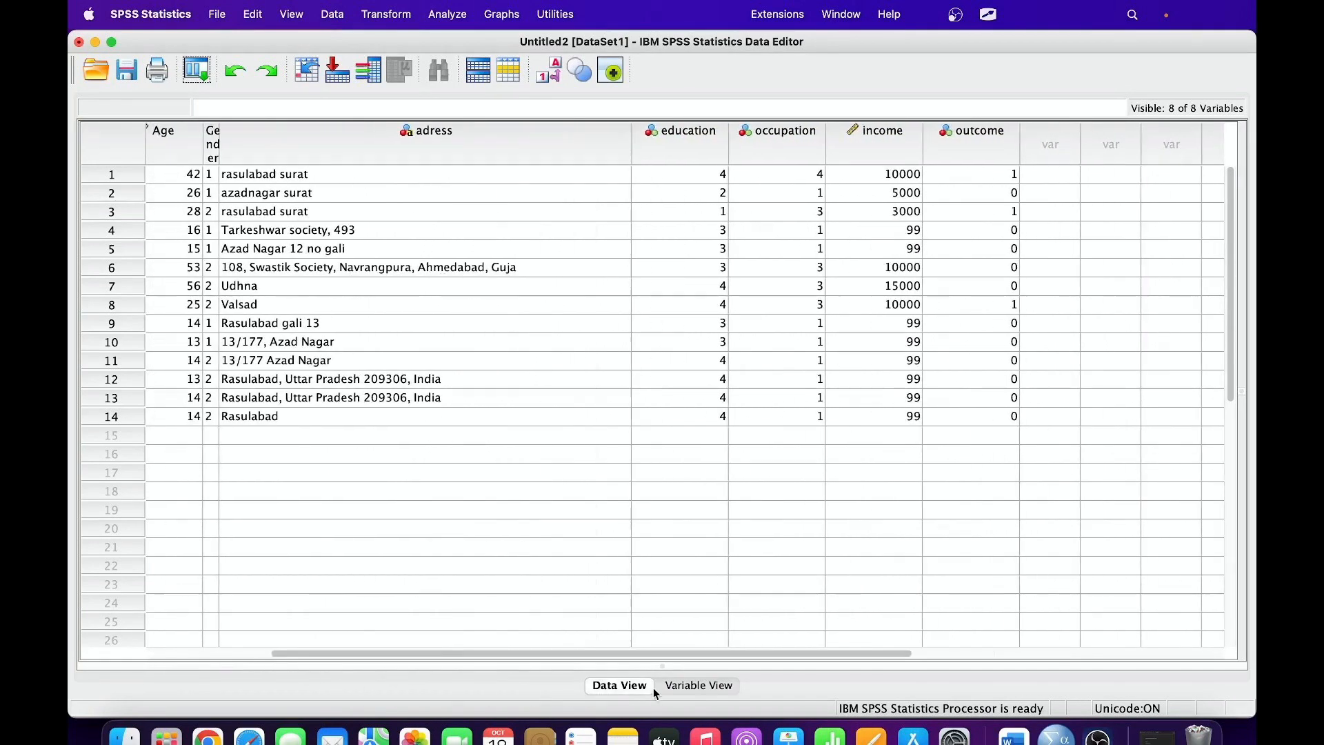
left_click(683, 685)
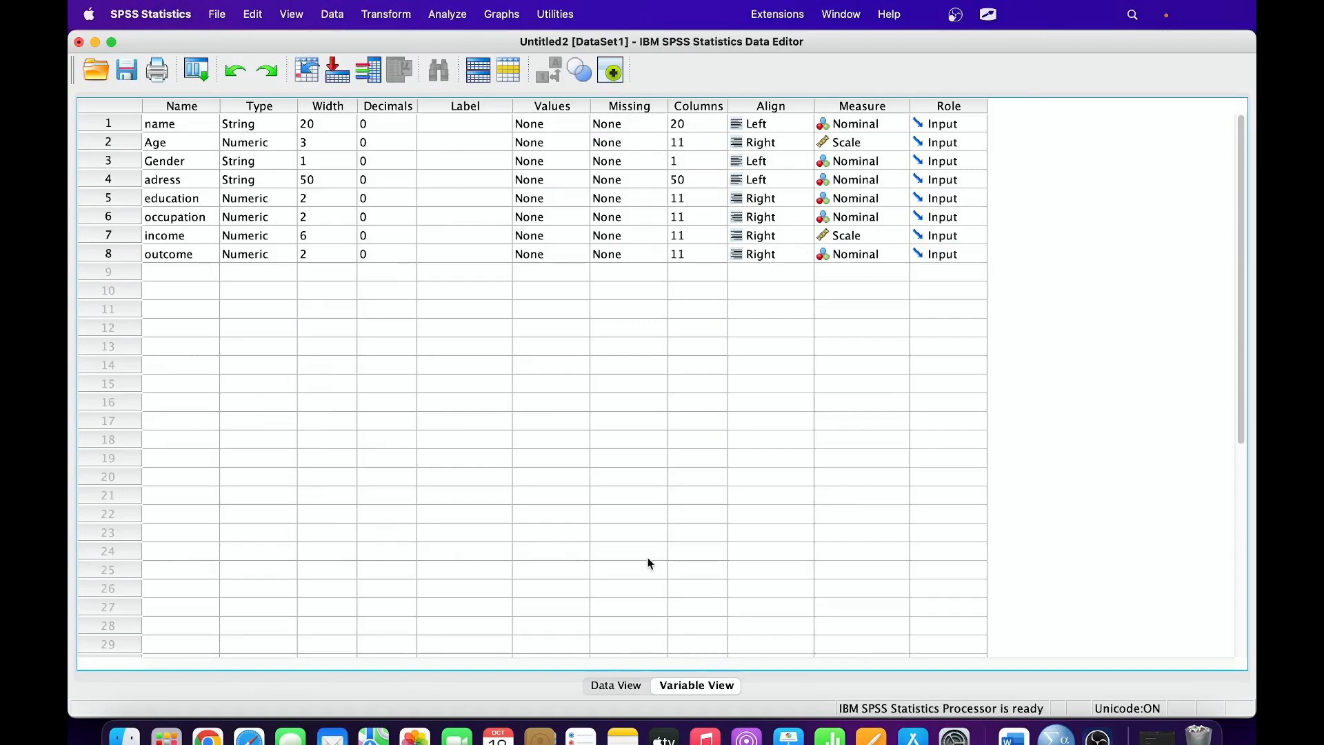
left_click(608, 685)
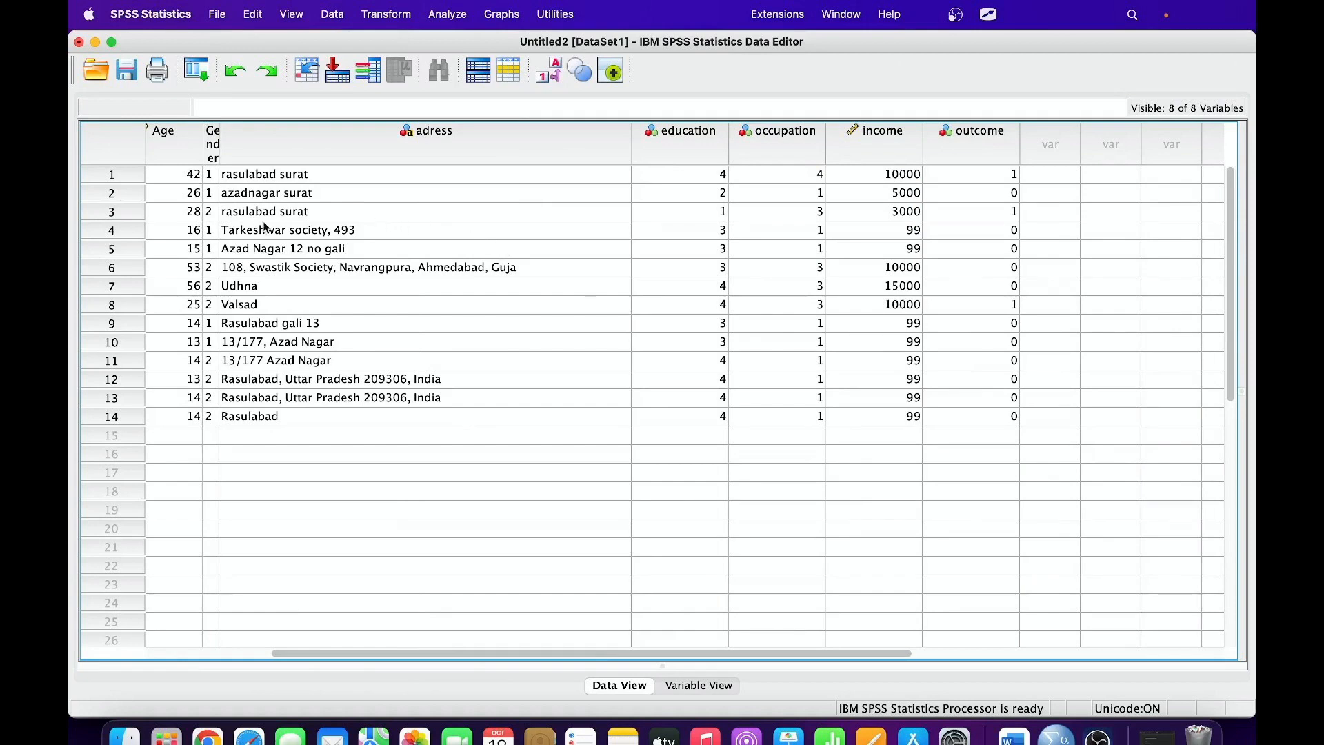
Open the SPSS data file practice_data_uhtc.sav from the SPSS tutorial data folder and show its variable definitions.
left_click(215, 19)
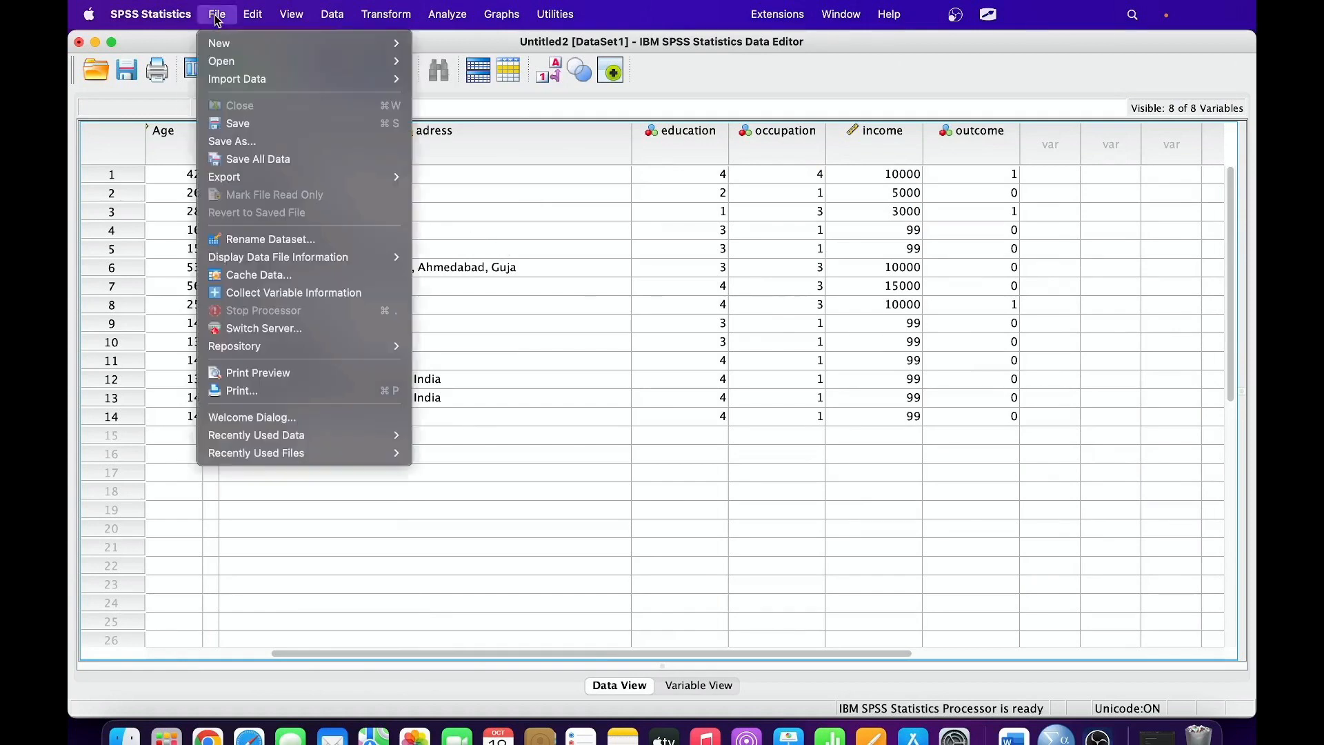
mouse_move(232, 62)
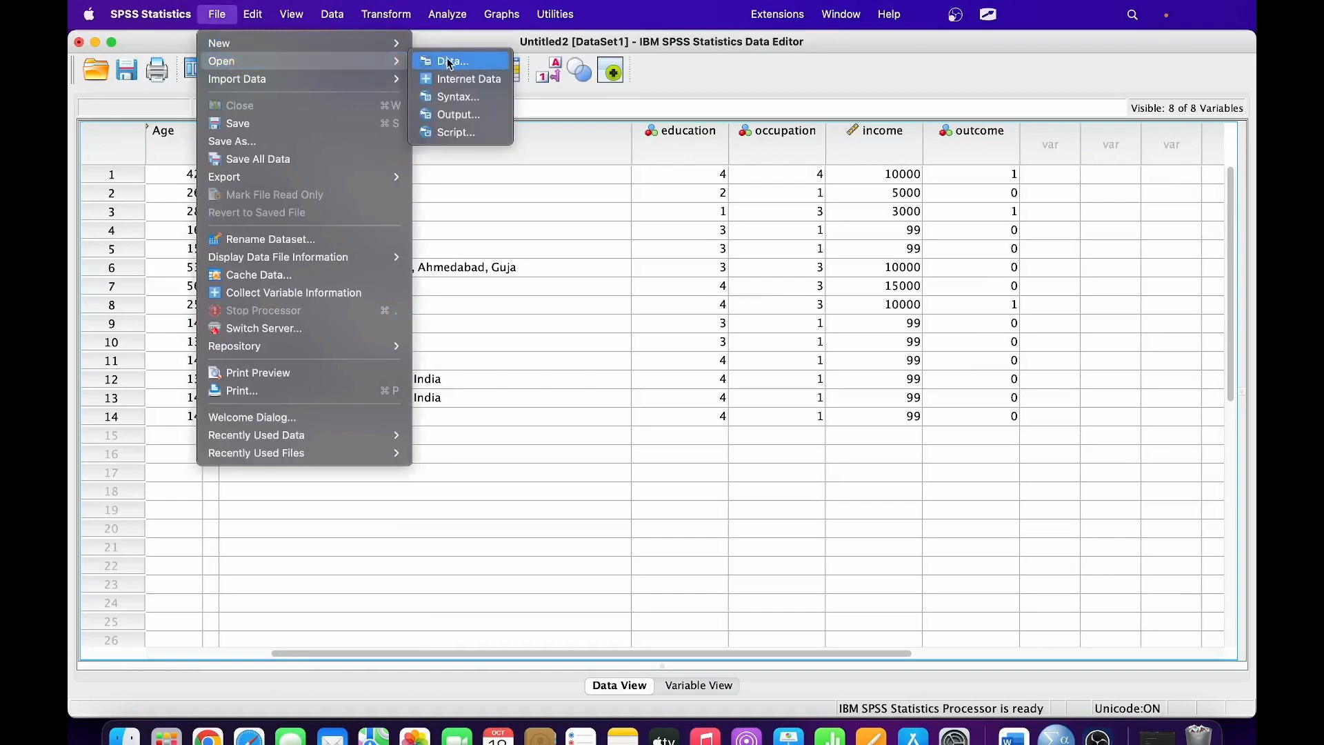
left_click(489, 61)
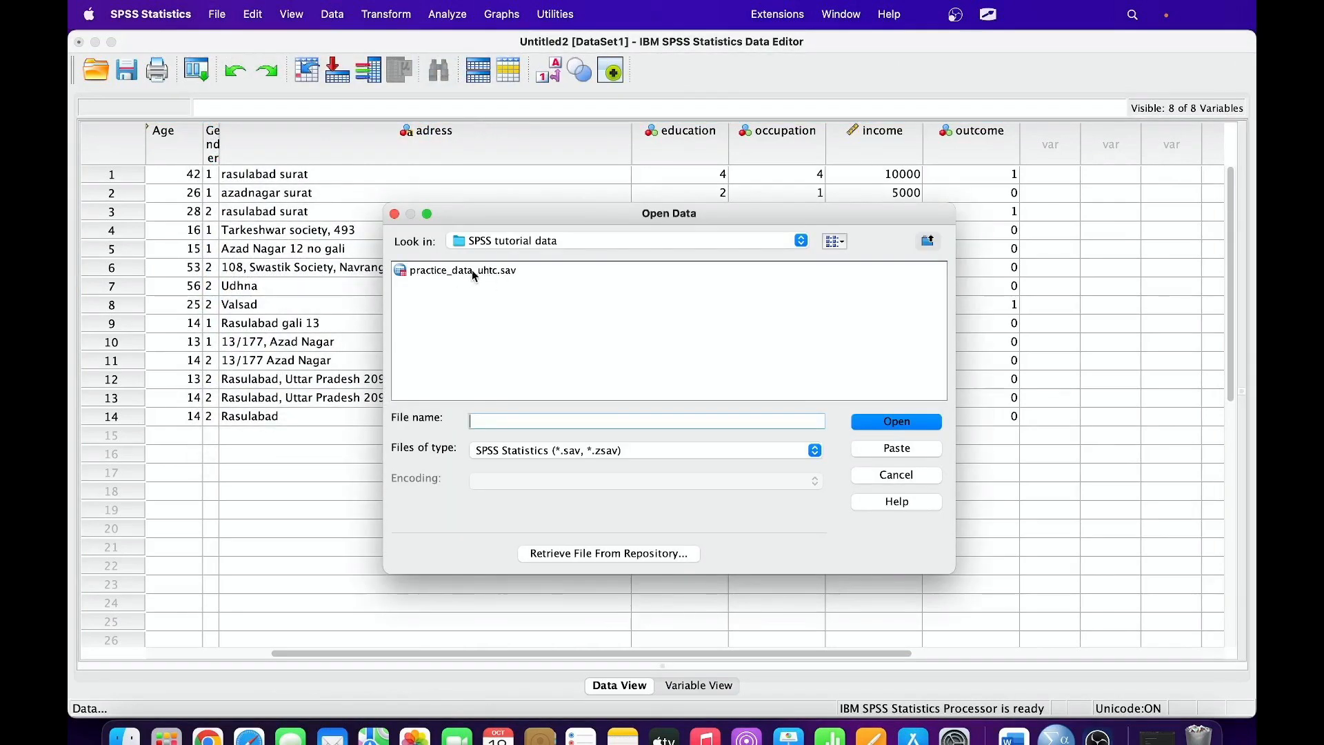
left_click(472, 271)
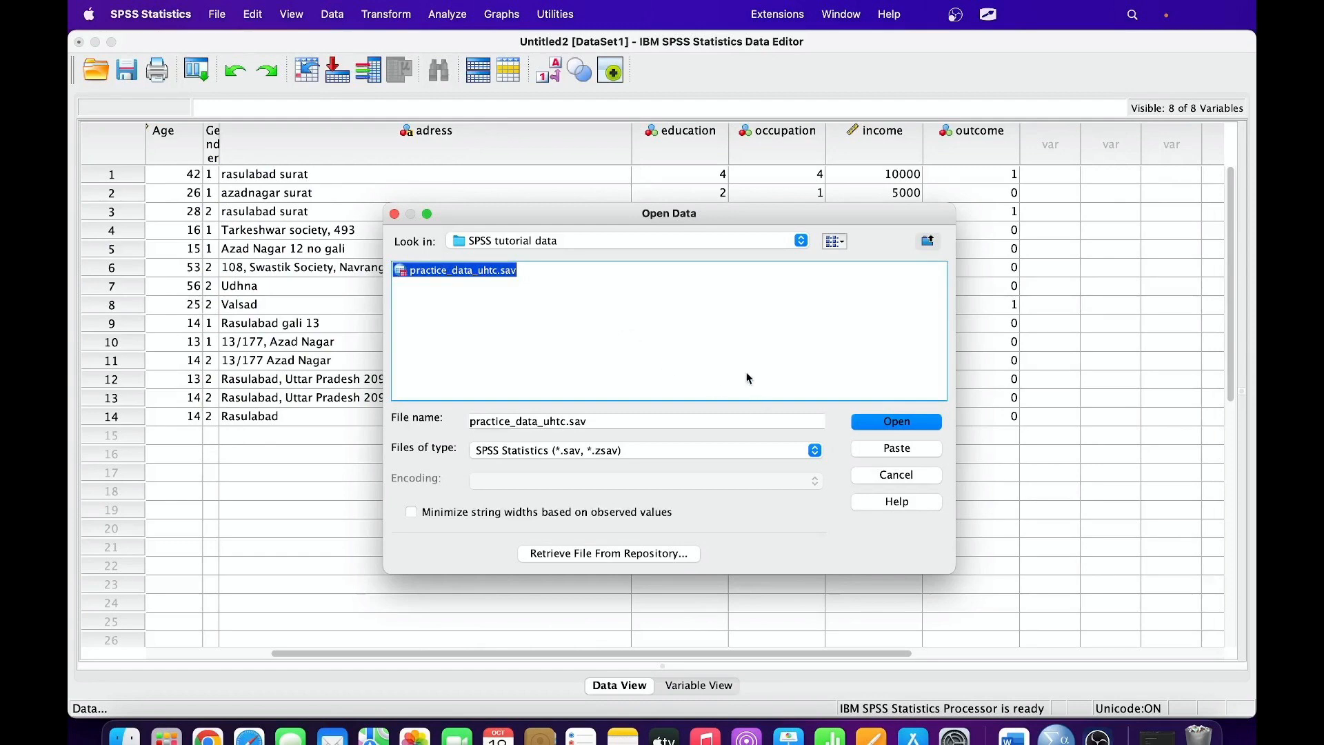
left_click(892, 422)
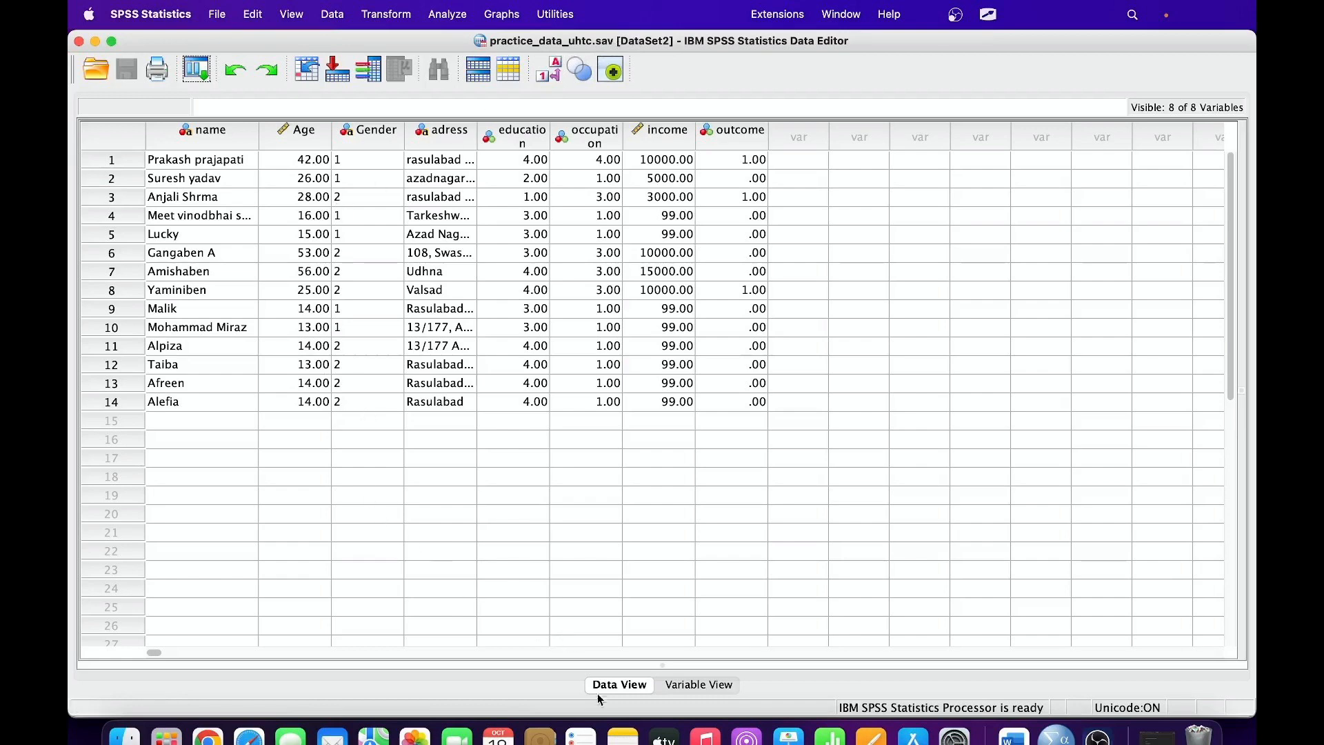
left_click(689, 692)
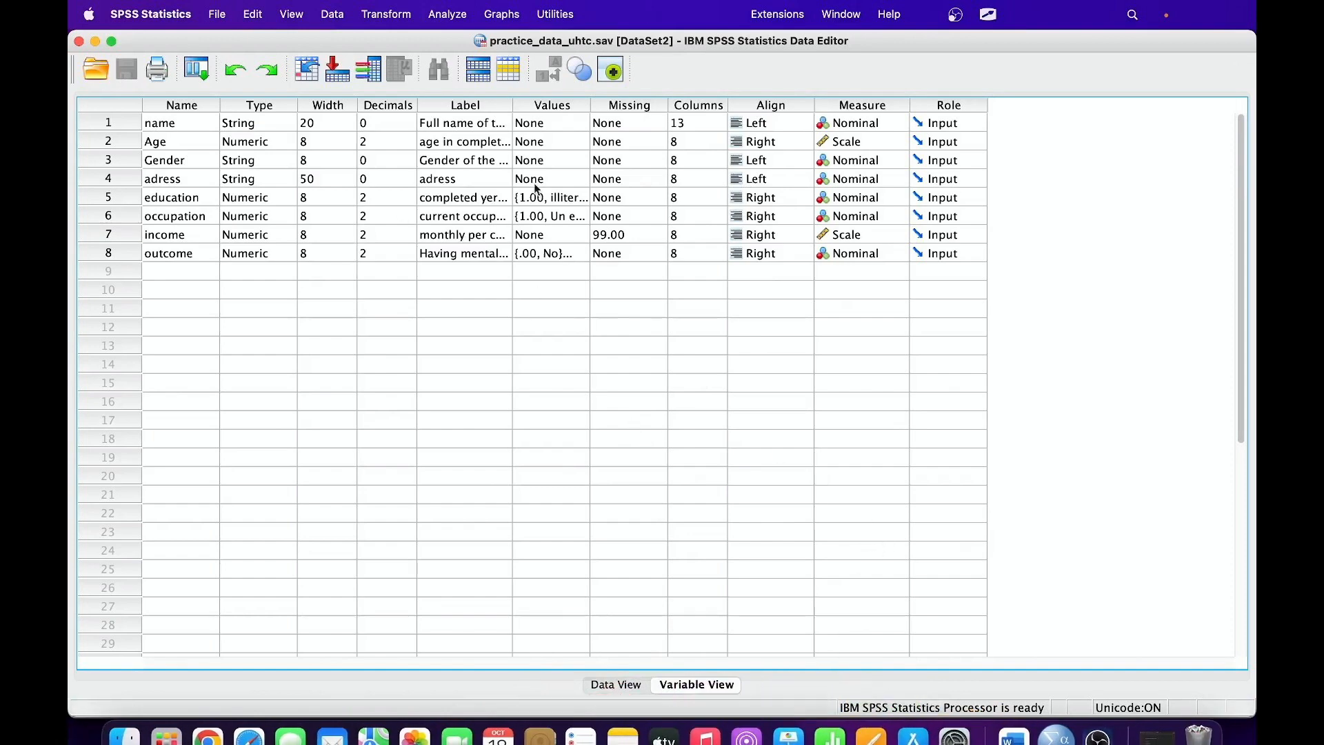
Switch back to the imported Untitled2 dataset and review its data records and variable definitions.
left_click(841, 15)
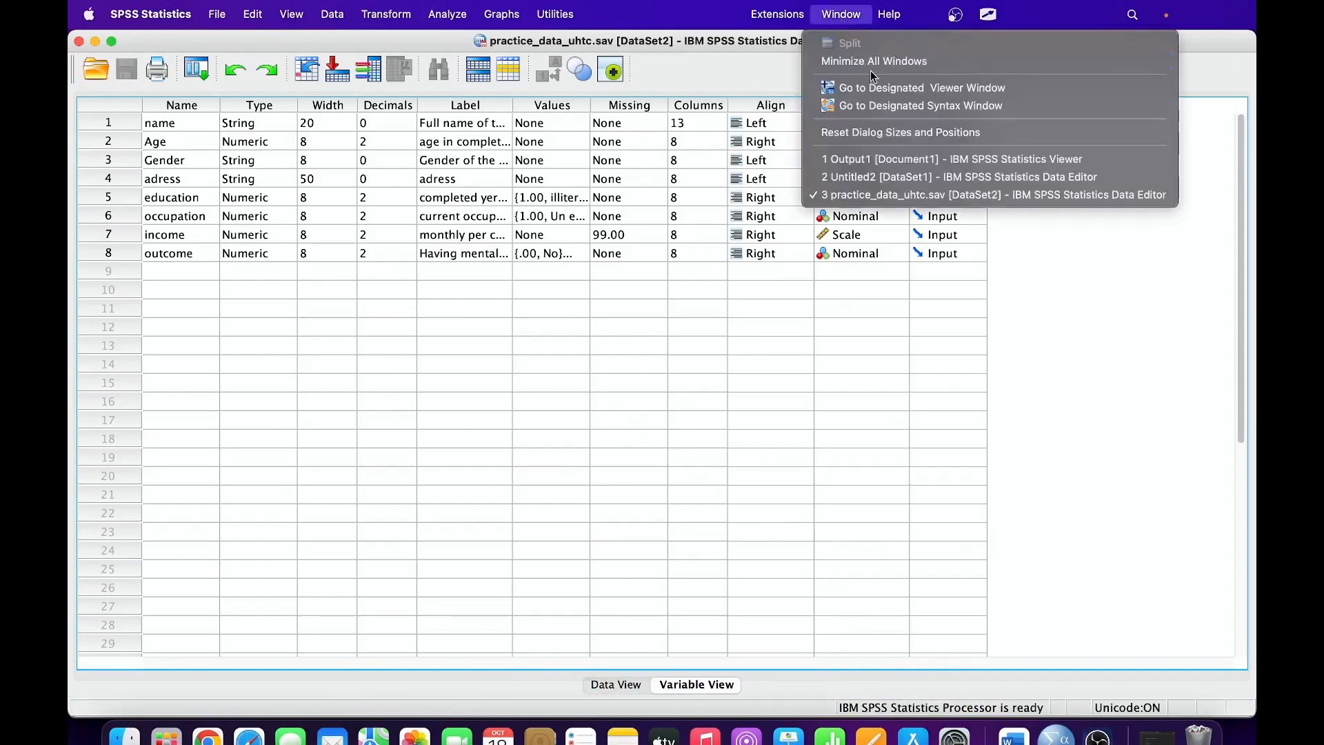
left_click(924, 176)
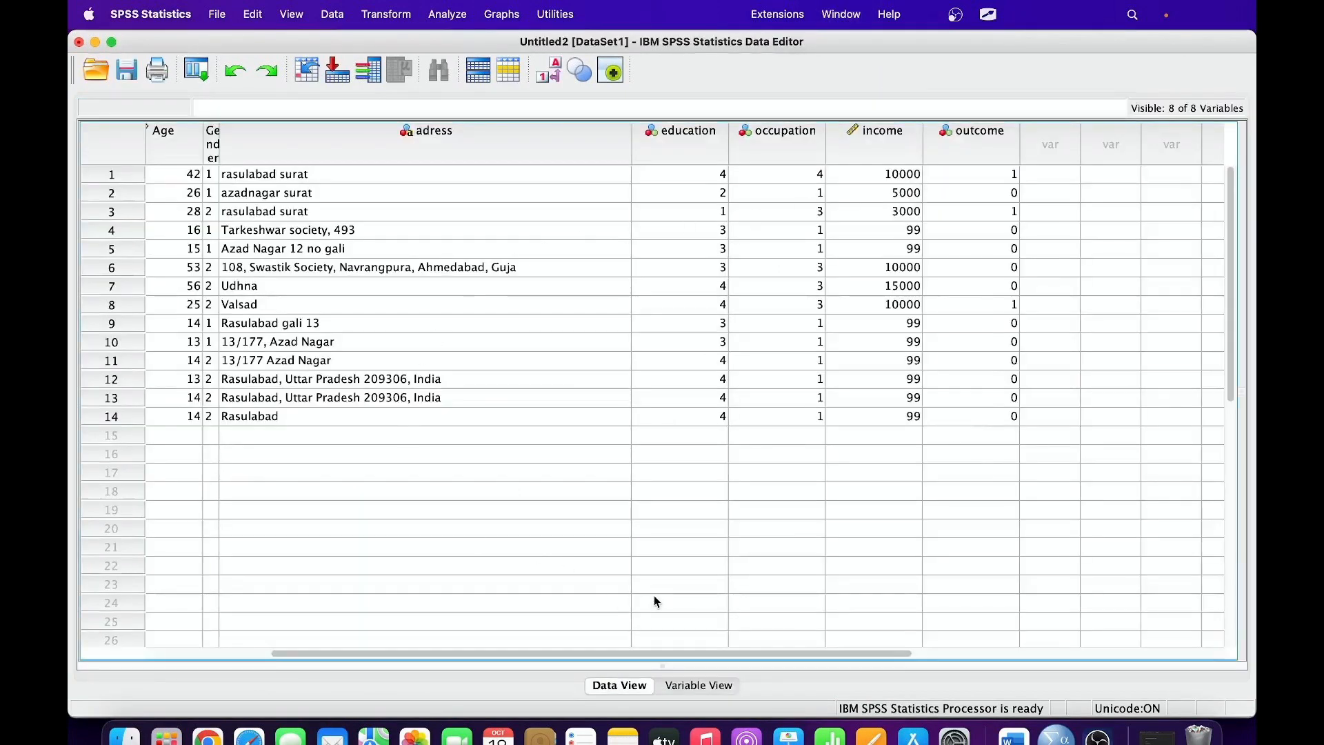
left_click(678, 687)
left_click(614, 686)
left_click(690, 686)
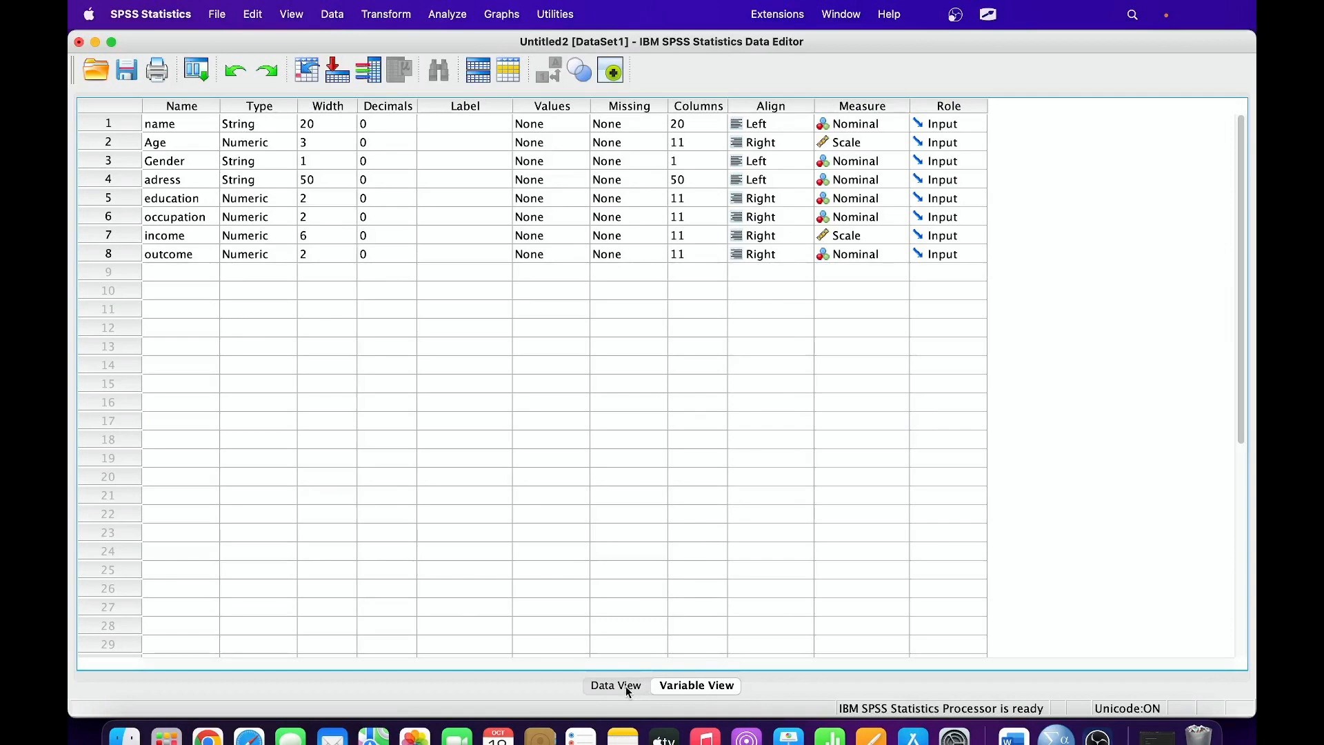
left_click(627, 691)
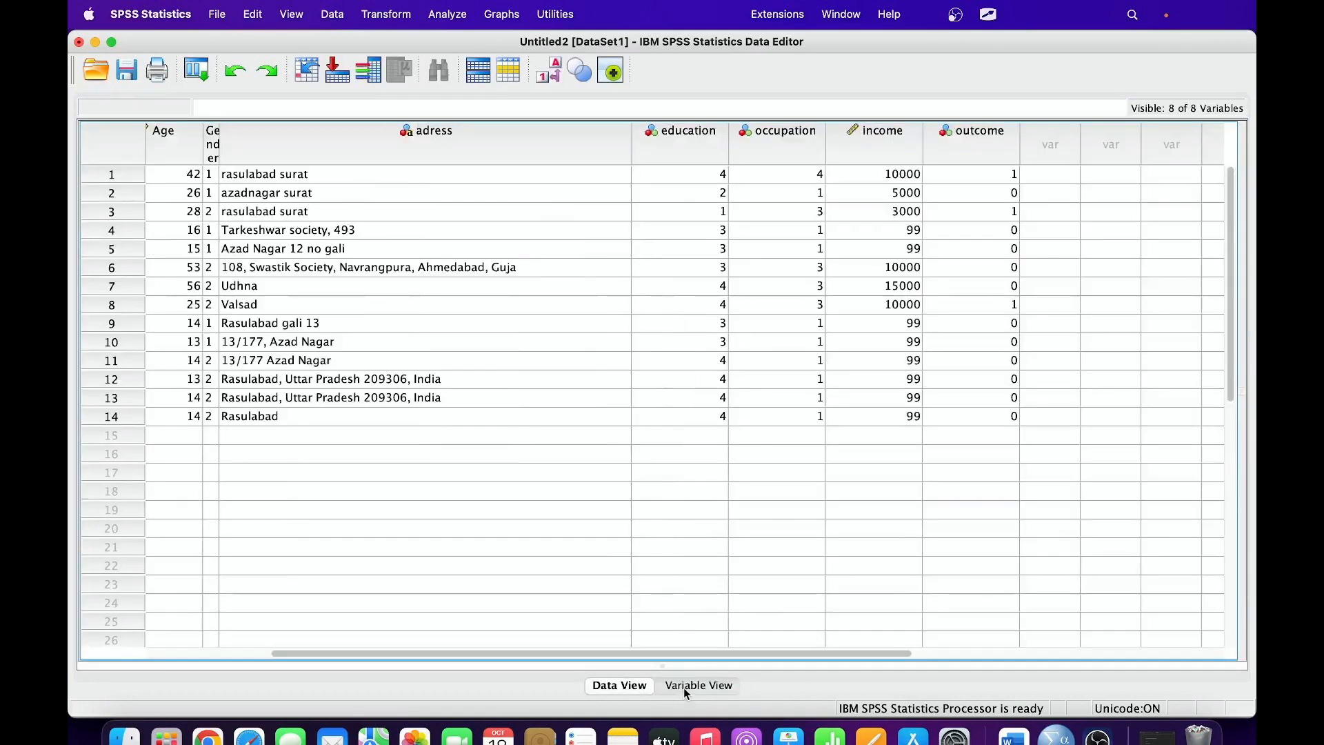
left_click(686, 689)
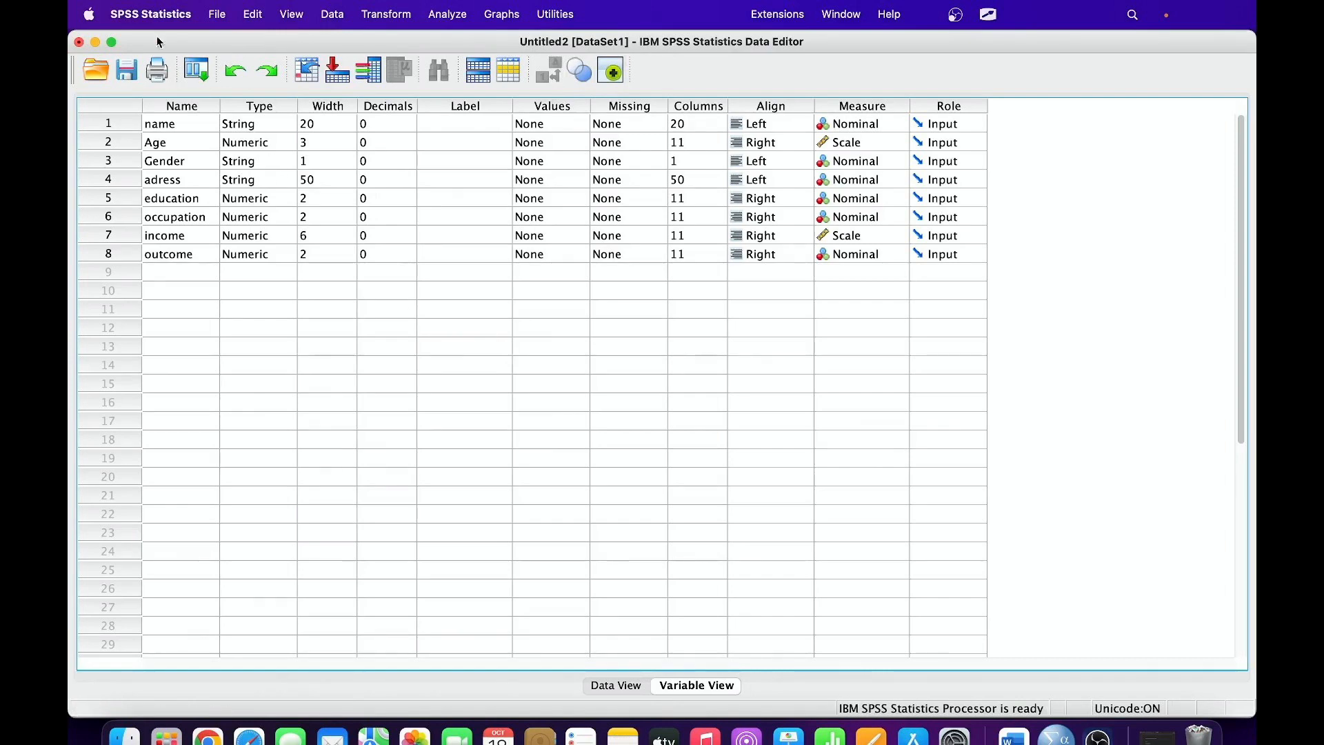
Save the imported dataset as an SPSS Statistics file named "excel data demo" in the SPSS tutorial data folder.
left_click(125, 71)
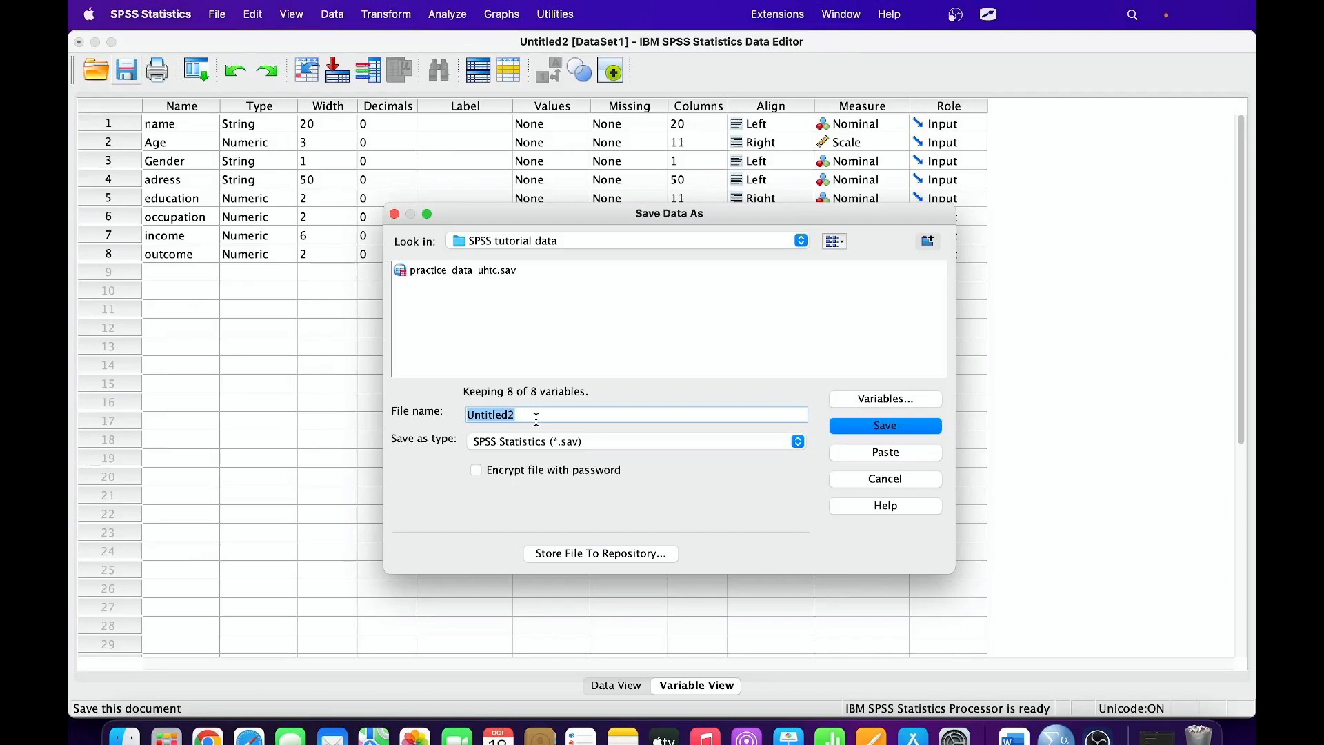
type("excel data demo")
left_click(878, 429)
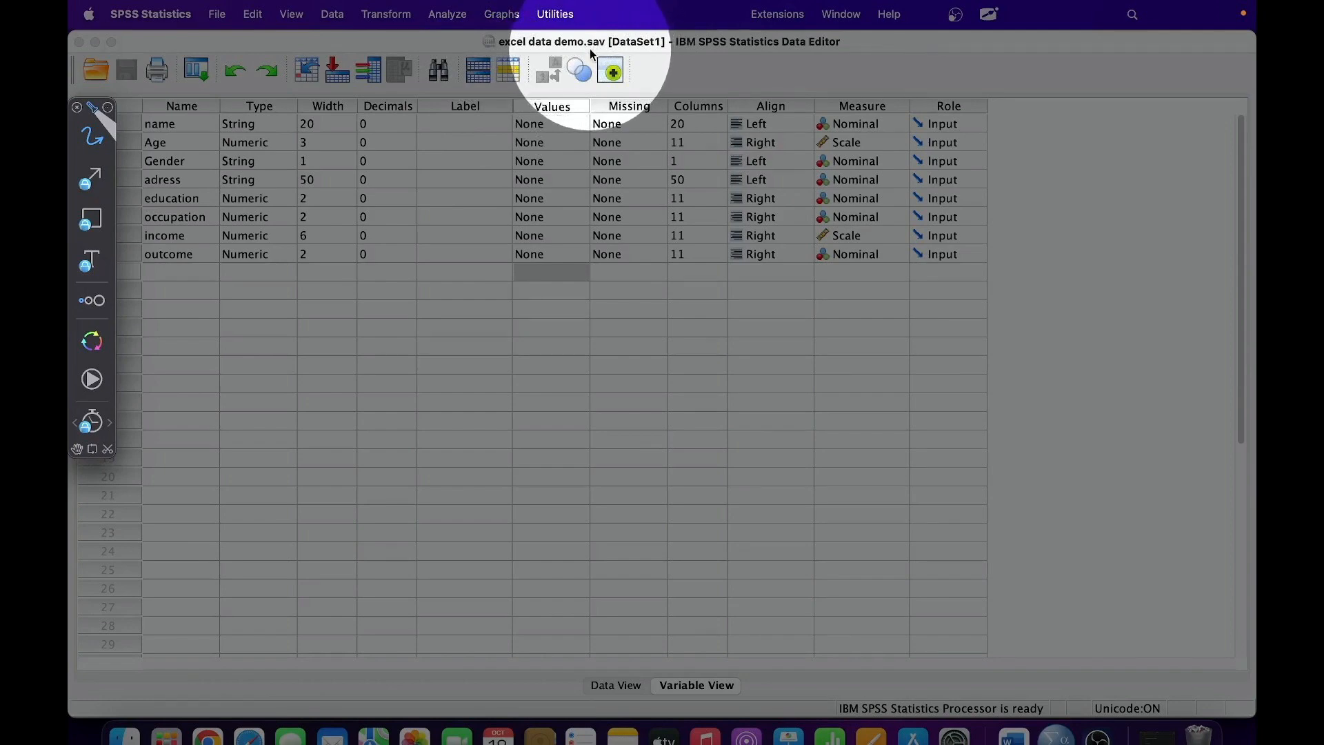
key("Escape")
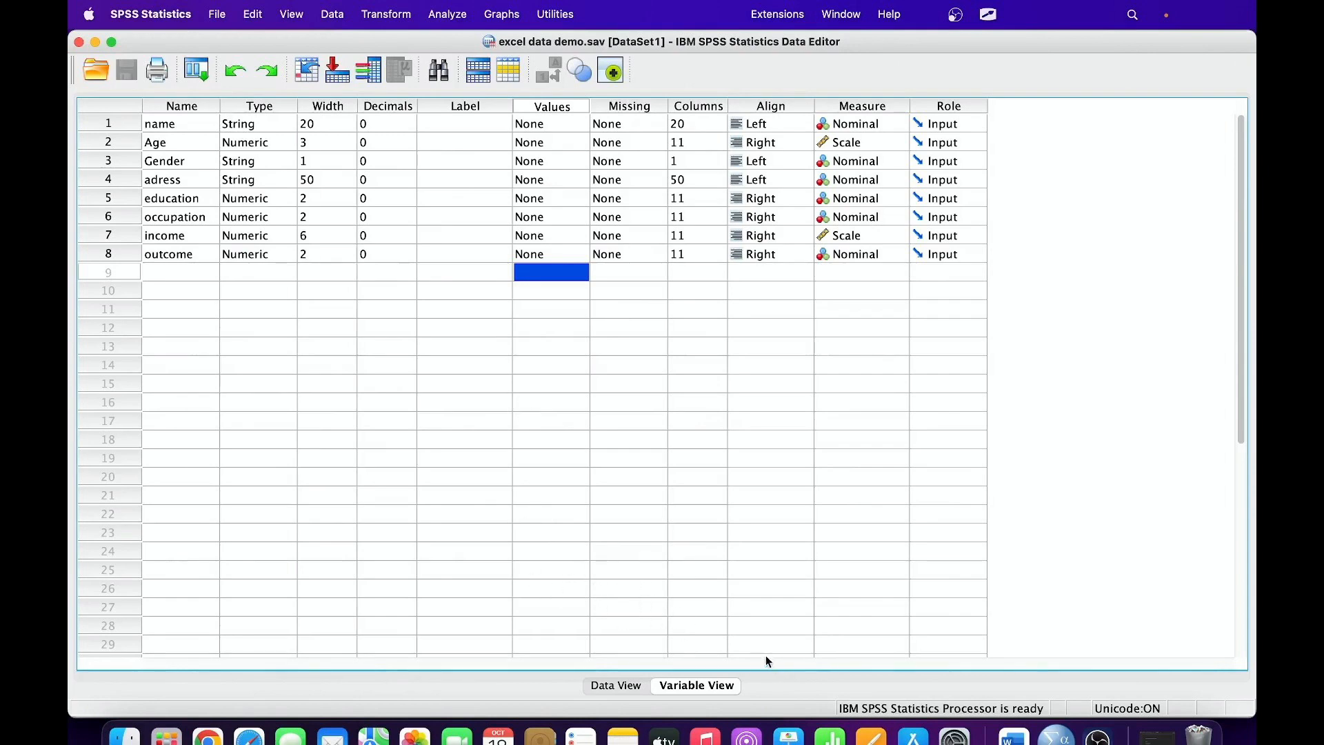
Switch to the Excel workbook "wrong practice_data_uhtc" and select the whole header row, row 1.
left_click(130, 717)
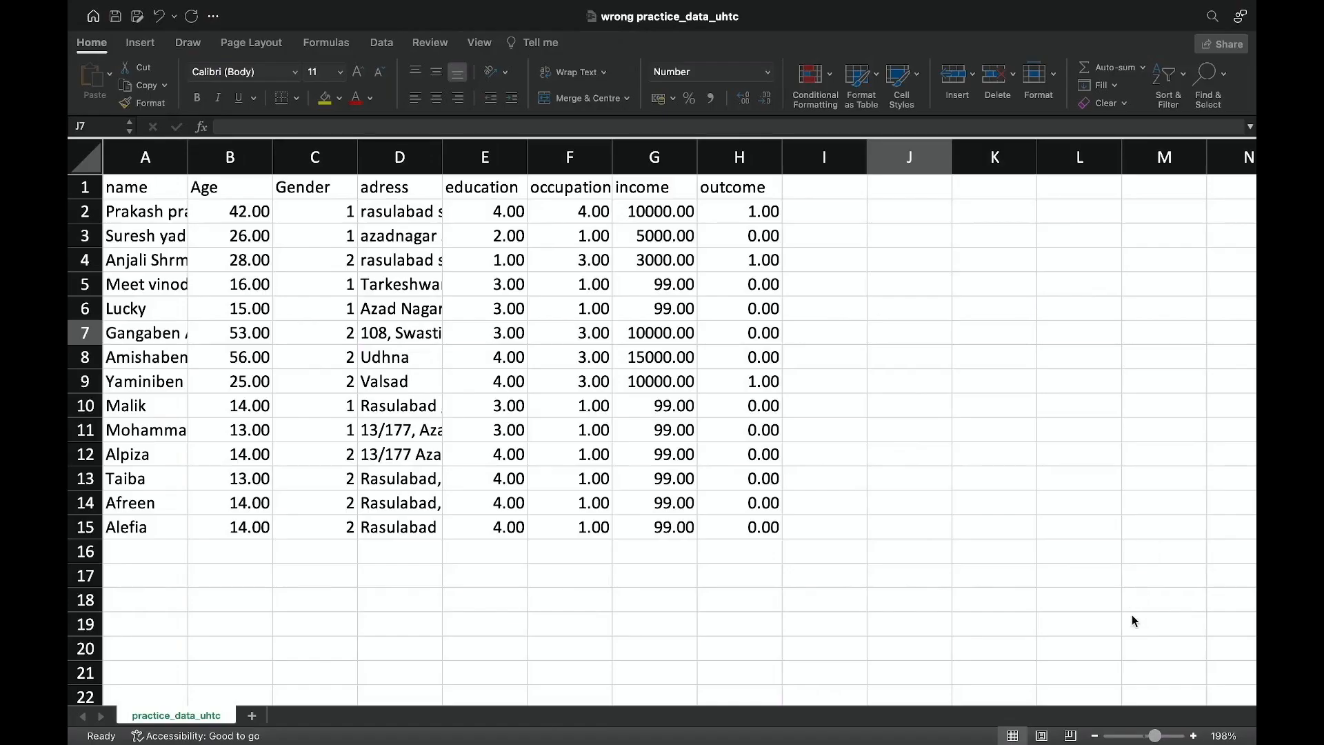
left_click(1020, 698)
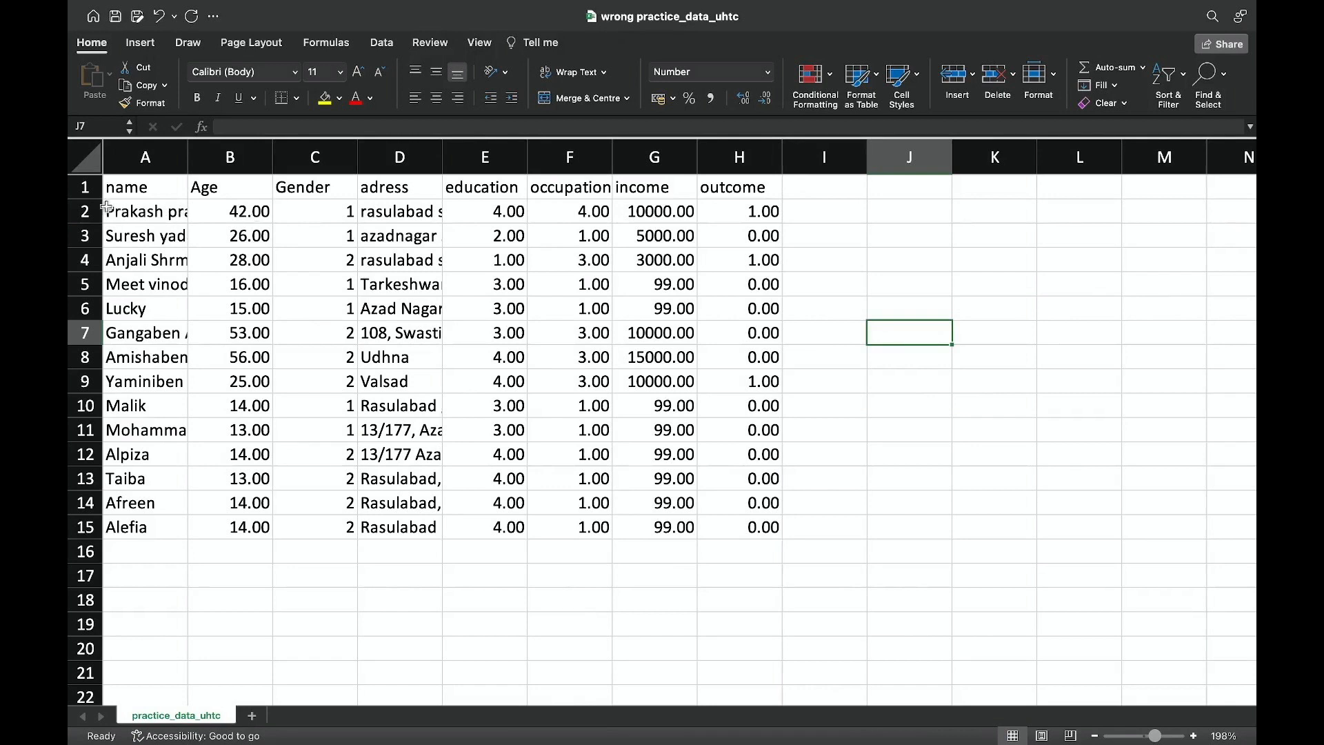
left_click(86, 191)
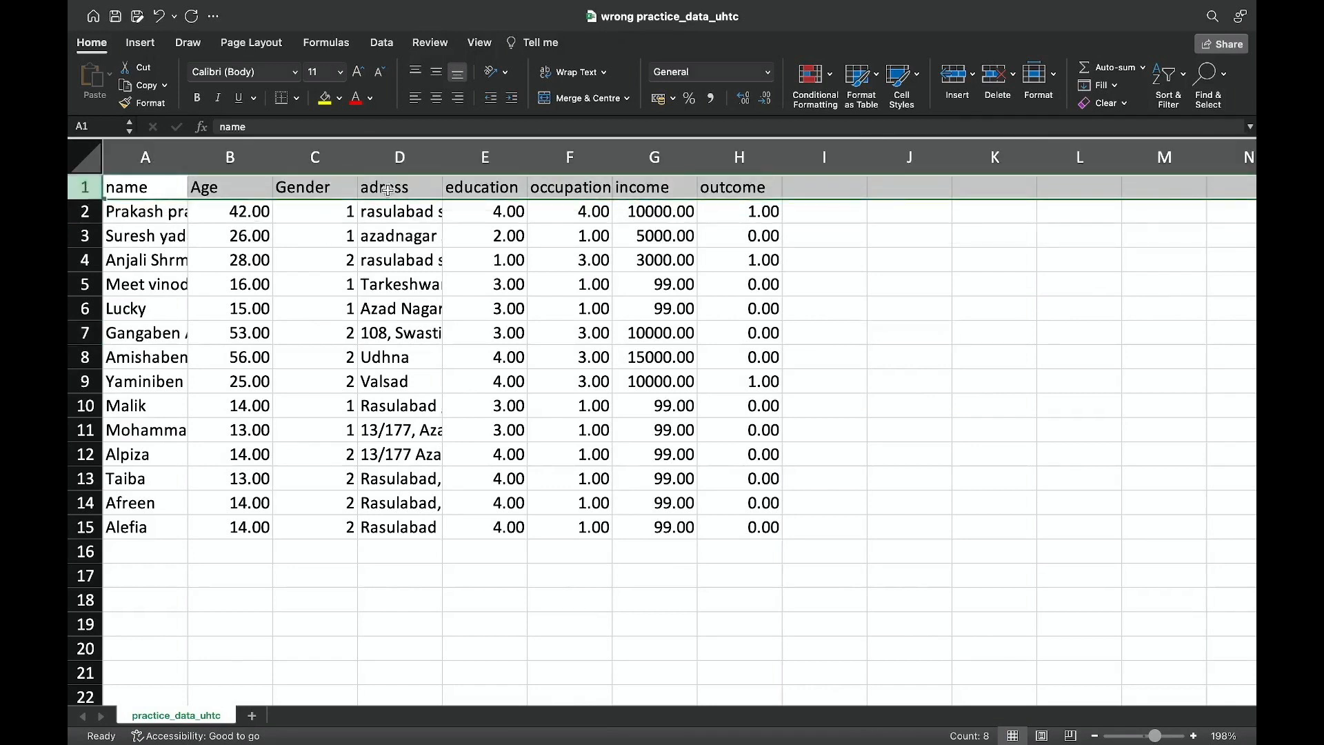
Add a new column heading "food" in cell I1, directly after the outcome heading.
left_click(840, 190)
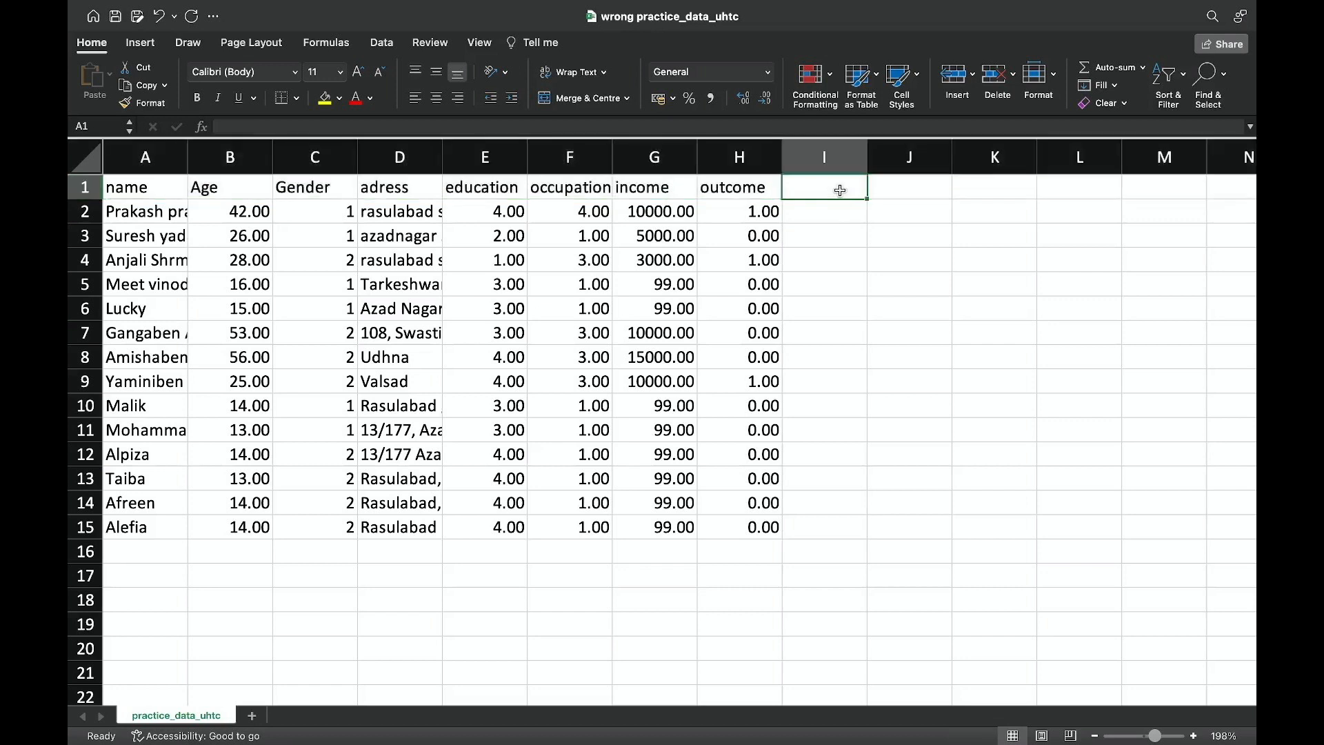
left_click(897, 188)
left_click(835, 189)
type("f")
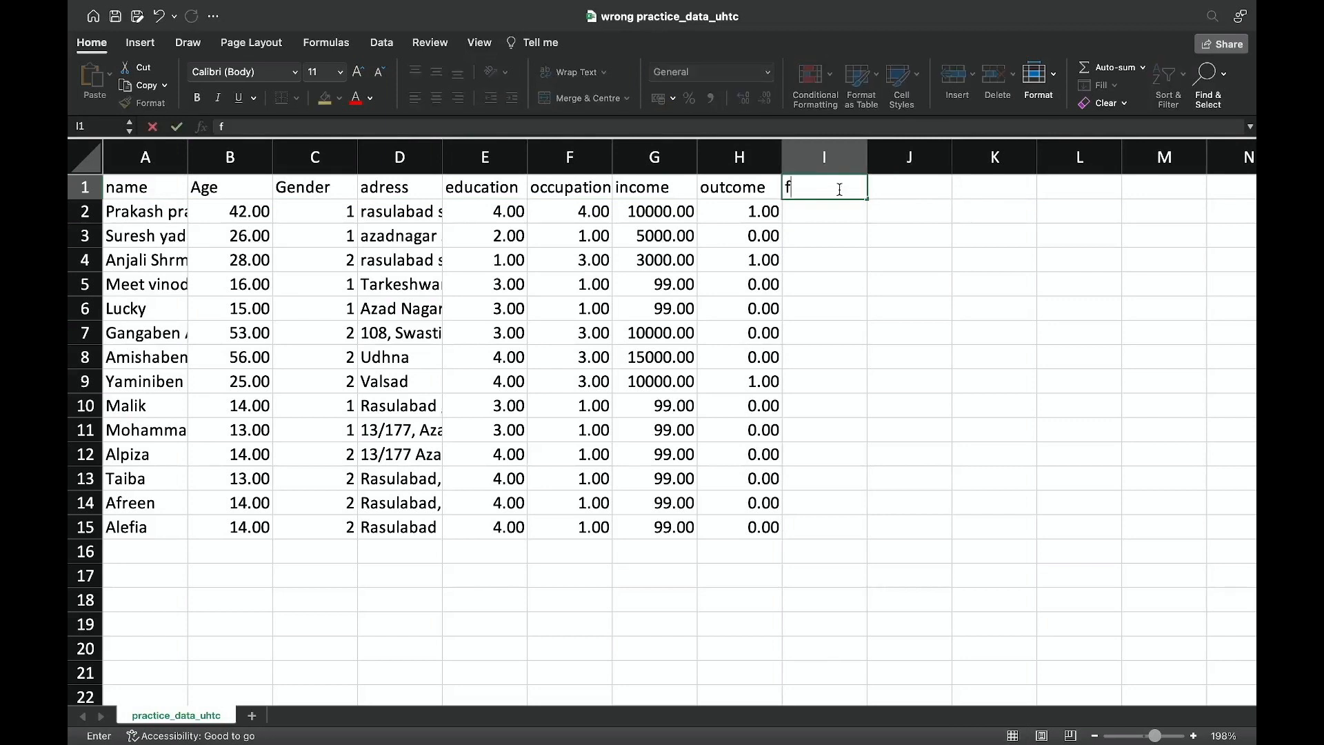
type("ood")
key("Tab")
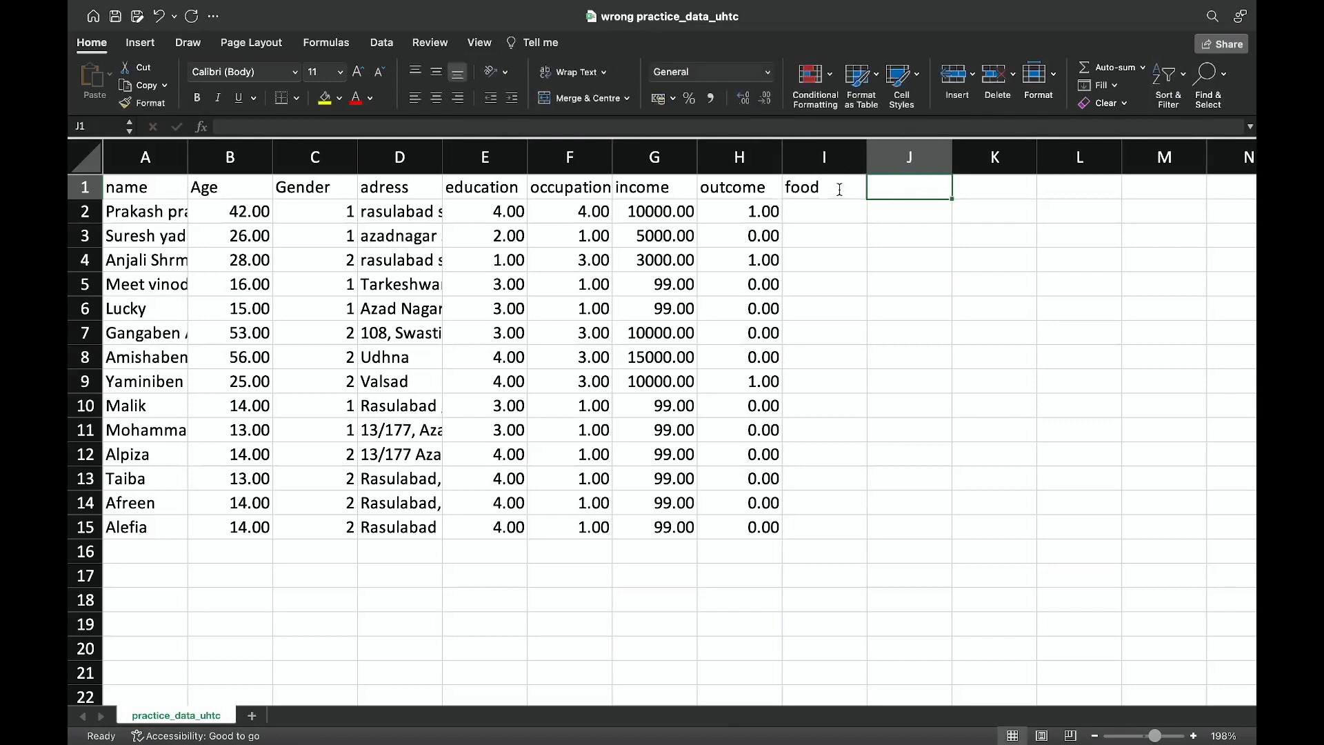
Enter the subheadings breakfast, lunch and dinner in cells I2, J2 and K2 below the food heading.
key("Down")
key("Left")
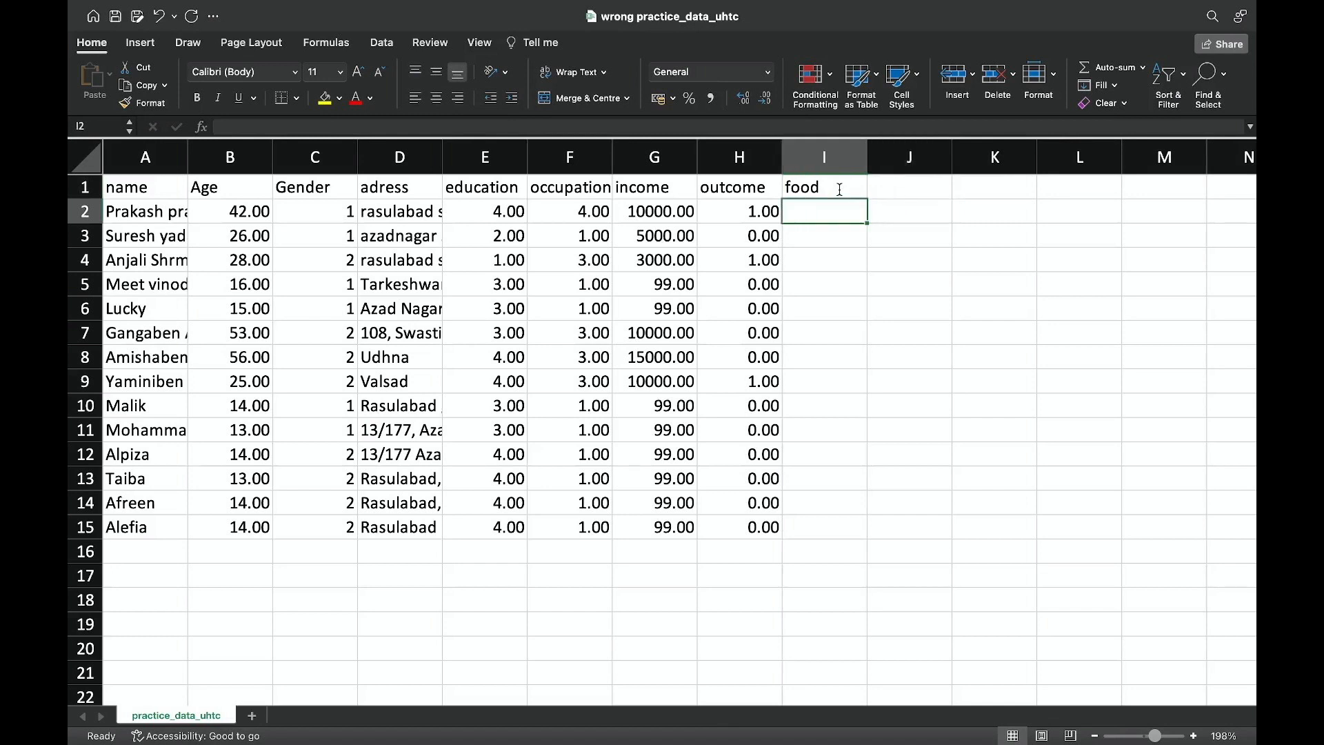
type("breakfas")
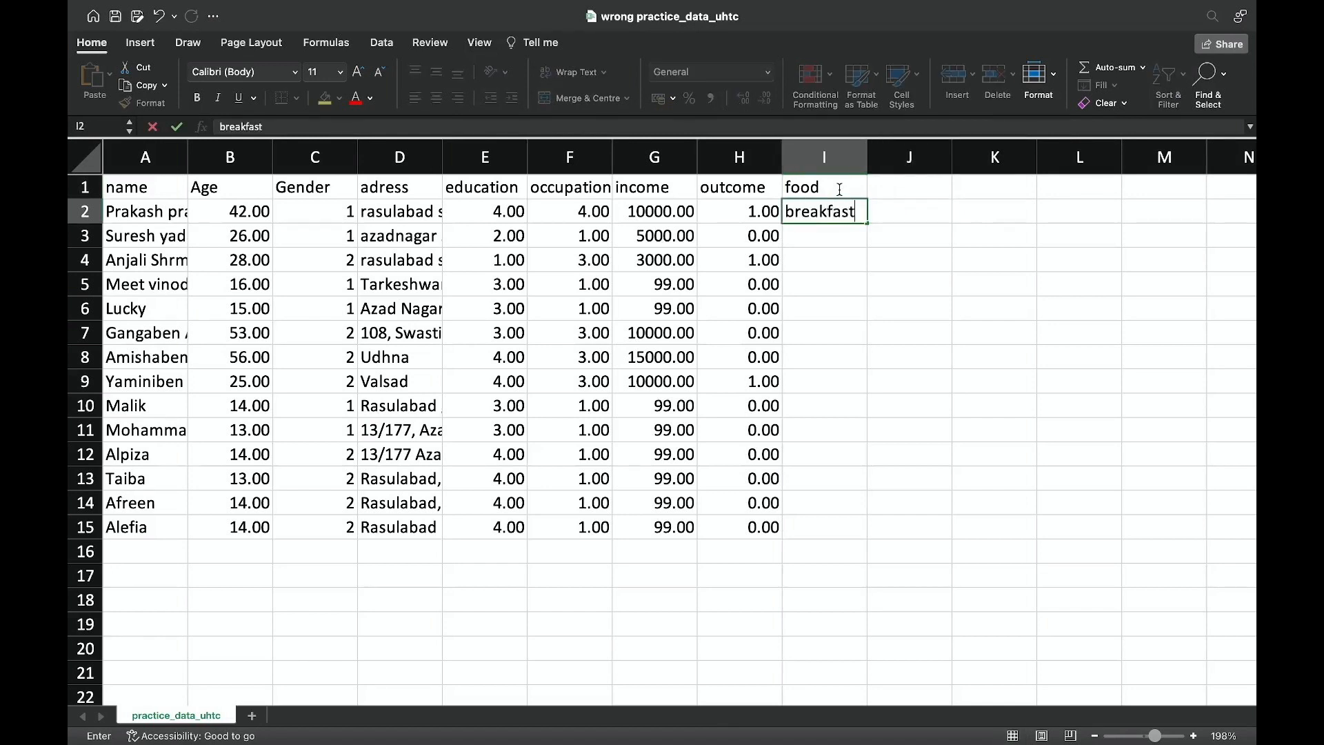
type("t")
key("Tab")
type("l")
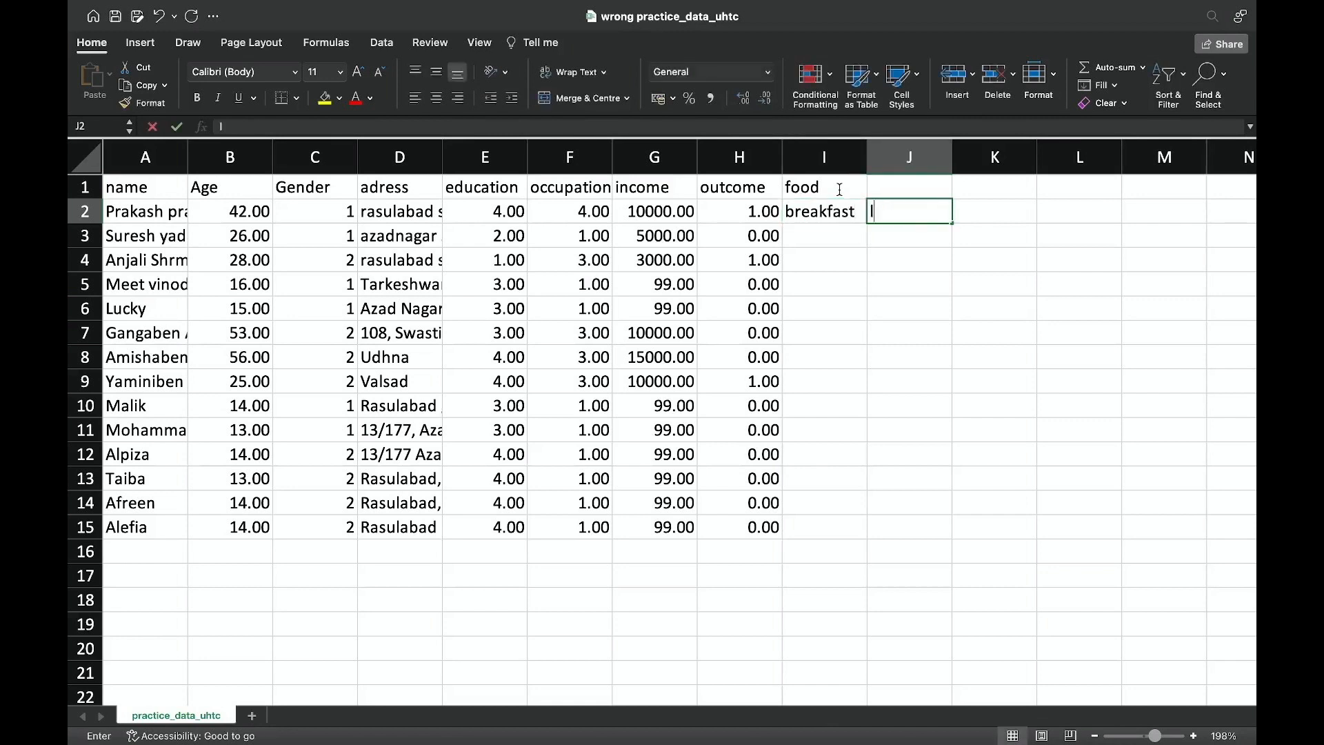
type("unch")
key("Tab")
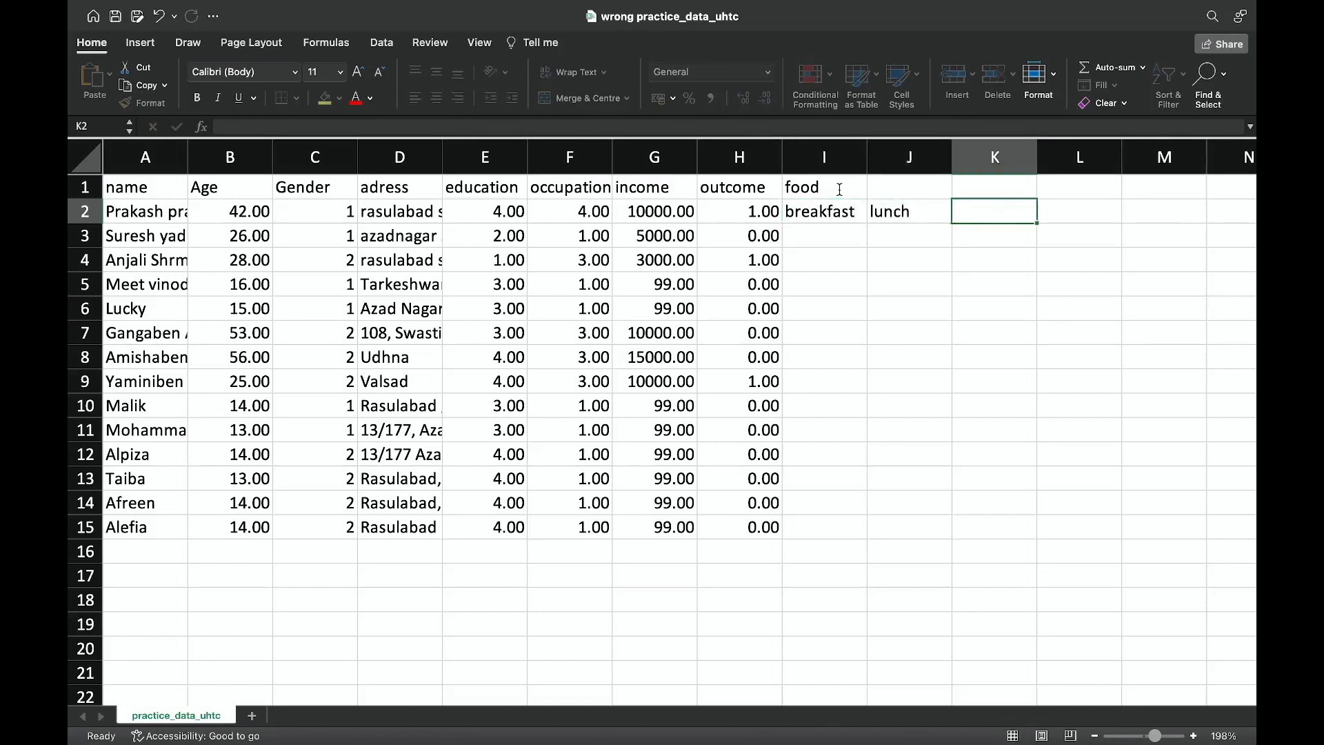
type("dinner")
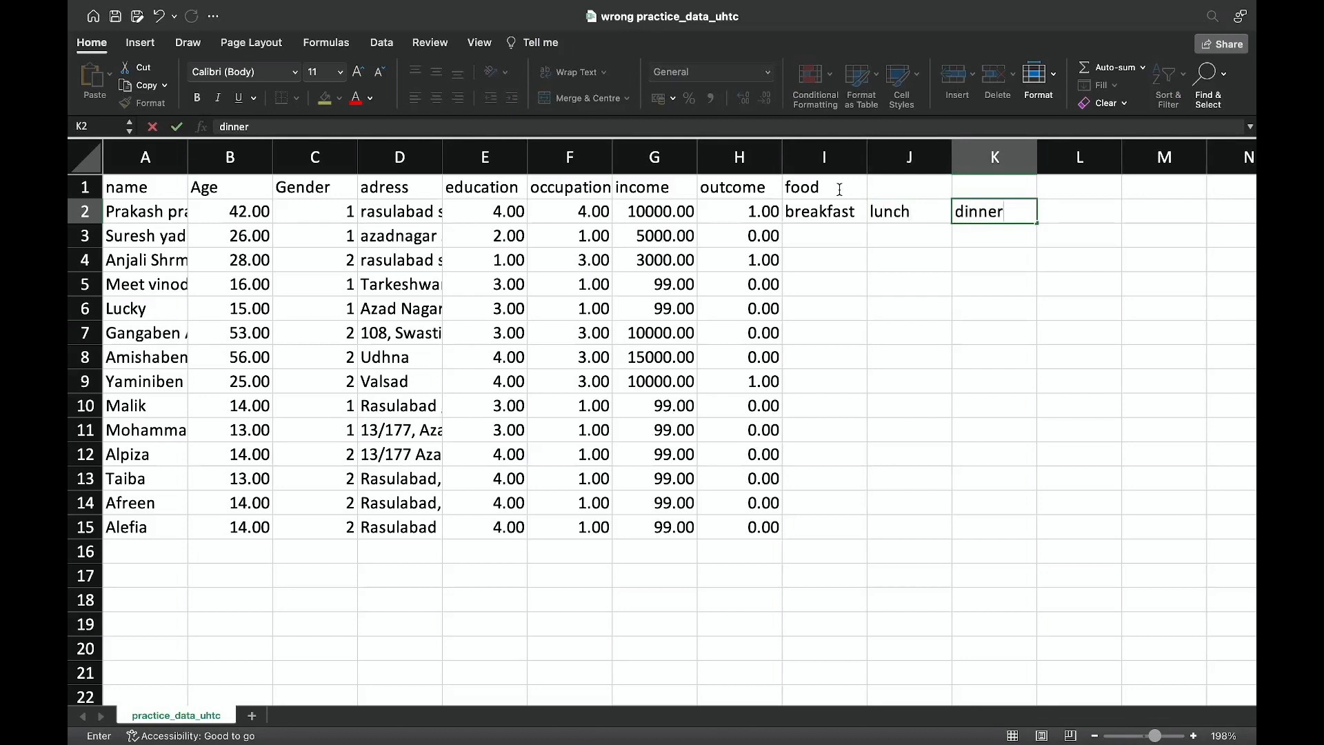
key("Return")
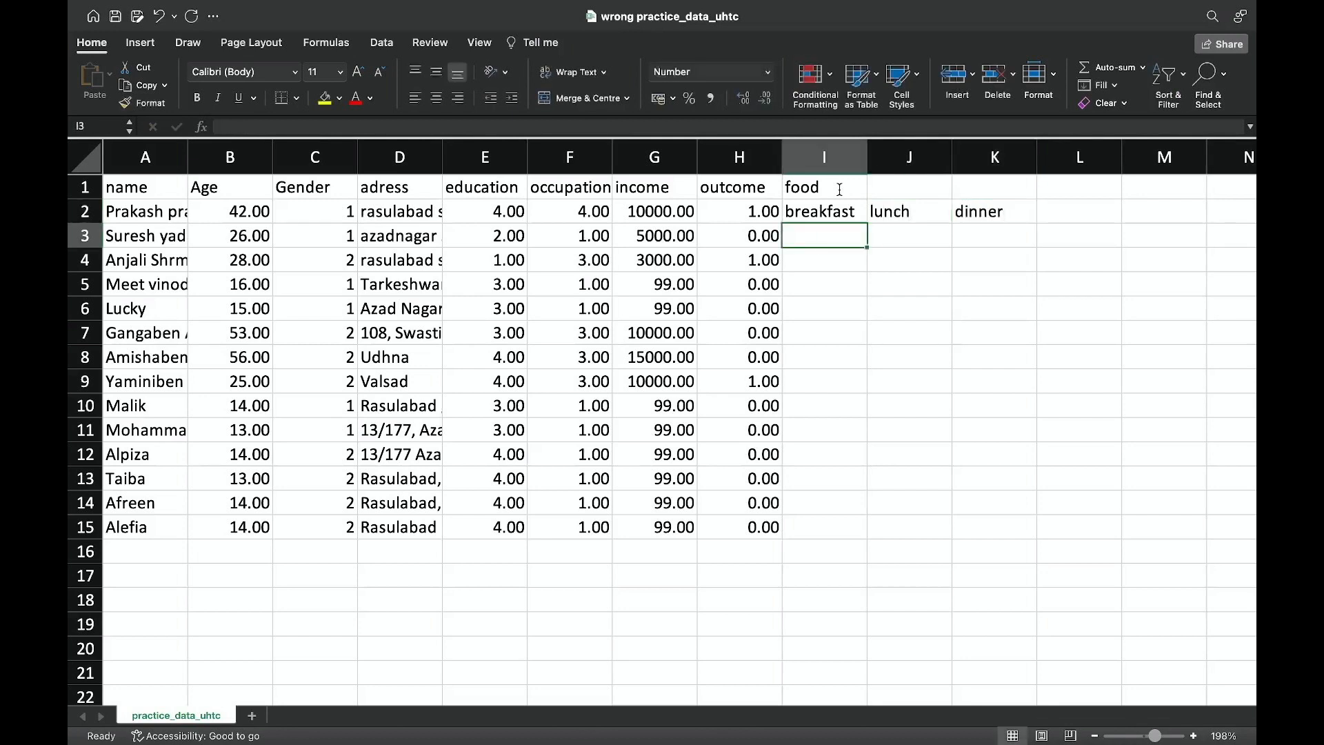
Merge and centre the food heading across cells I1 to K1, above its three subheadings.
left_click(847, 214)
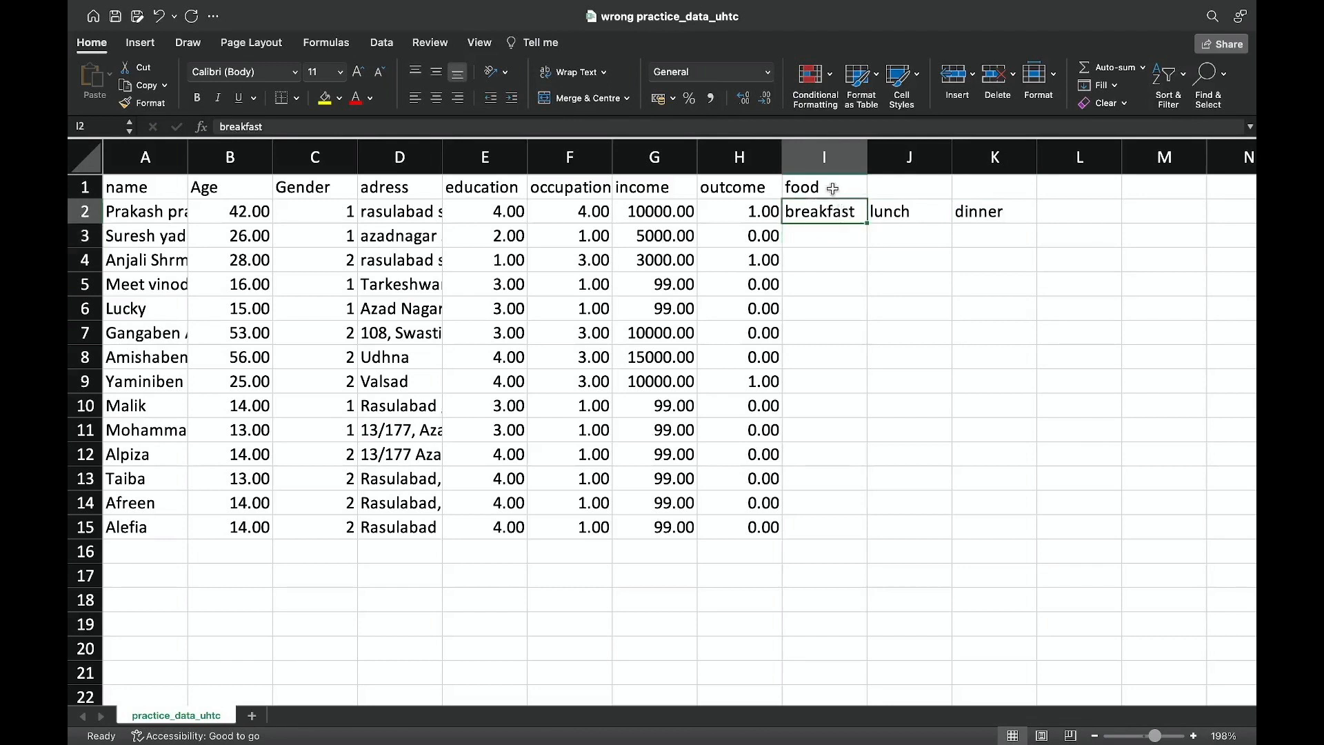
left_click_drag(832, 188, 971, 188)
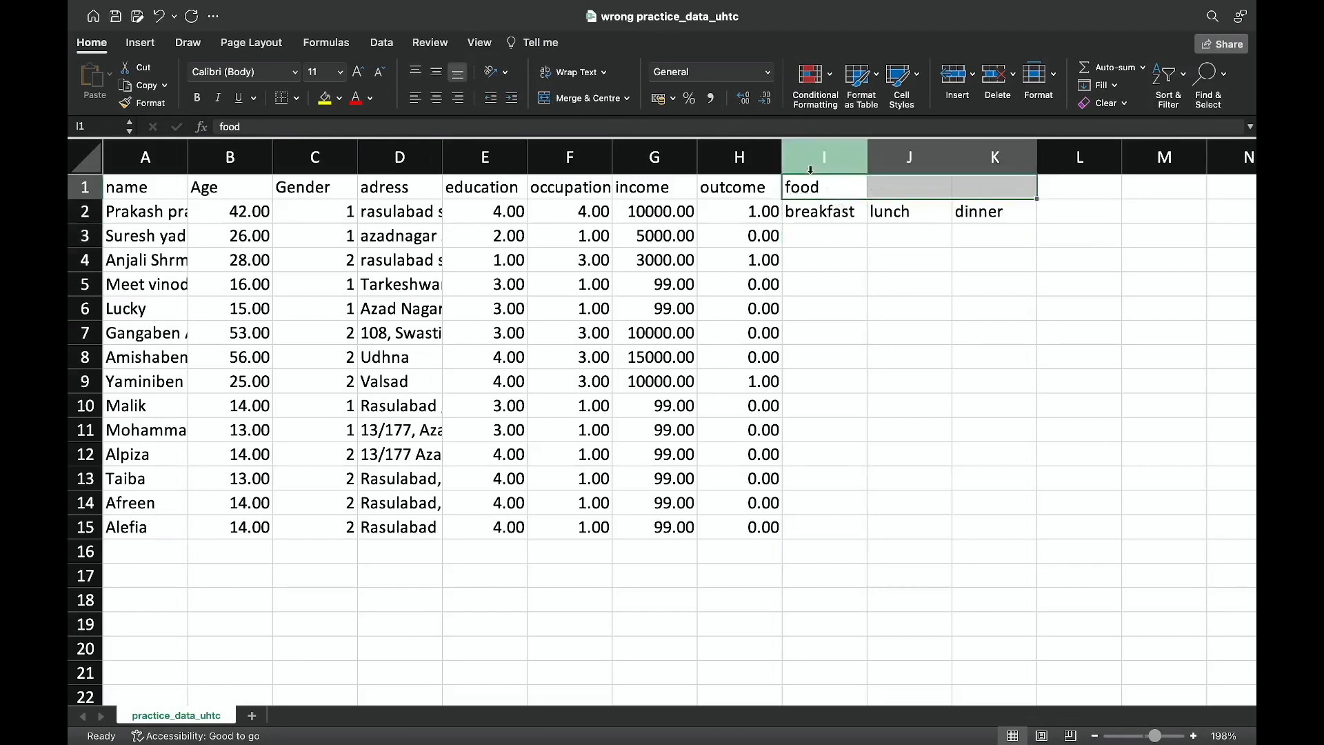
left_click(576, 100)
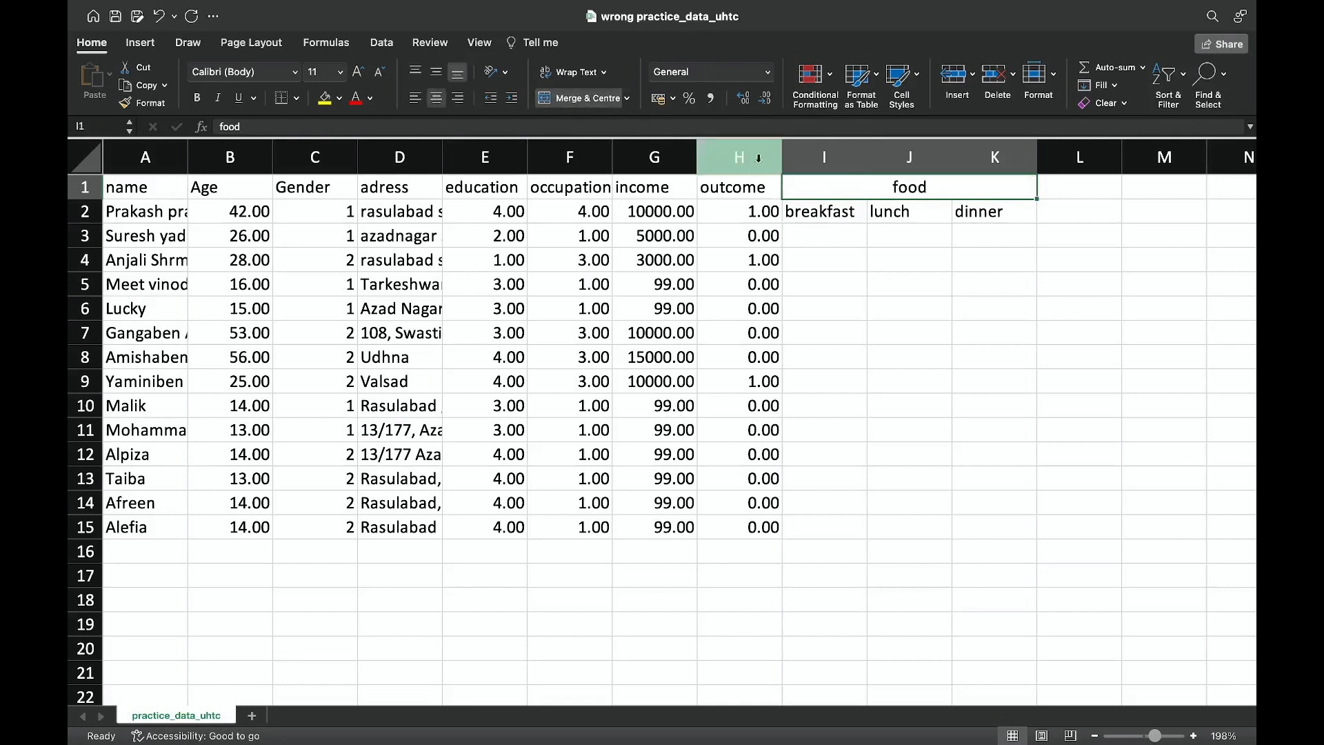
left_click(831, 215)
left_click(903, 212)
left_click(960, 213)
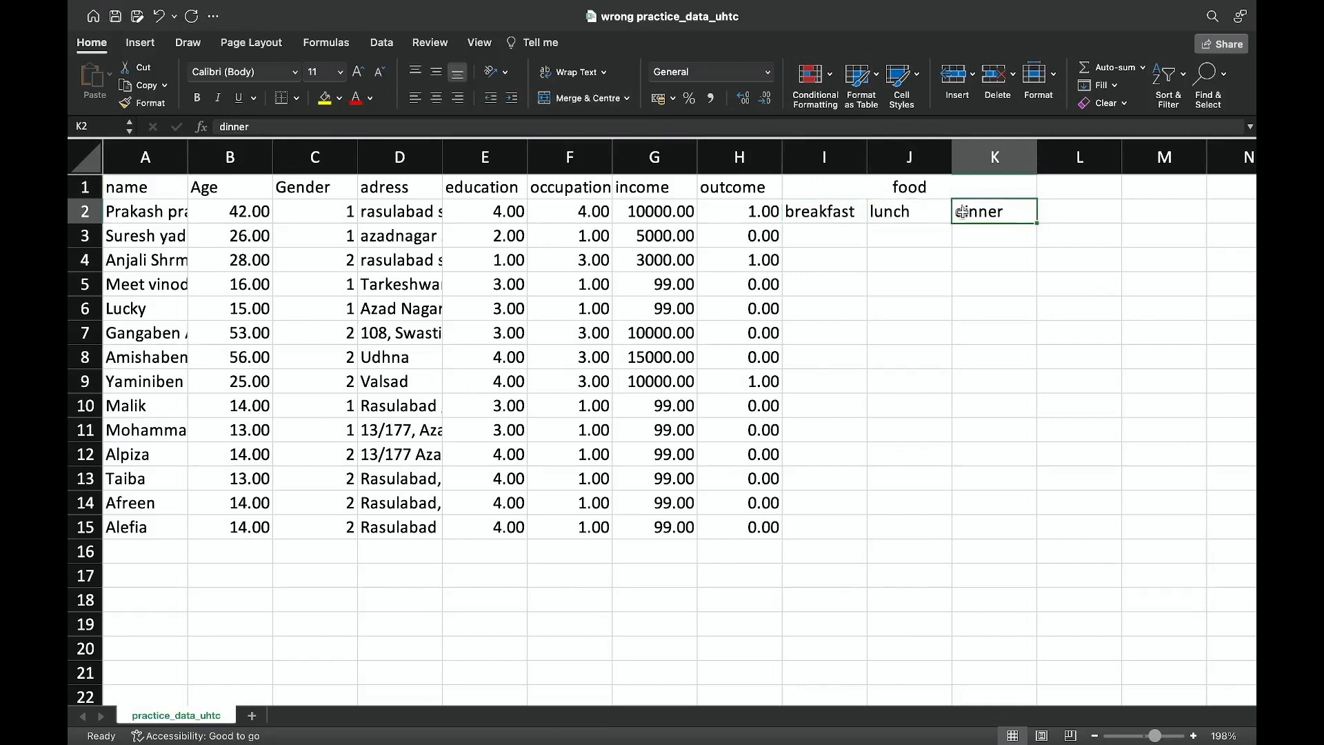
left_click(836, 211)
left_click(894, 211)
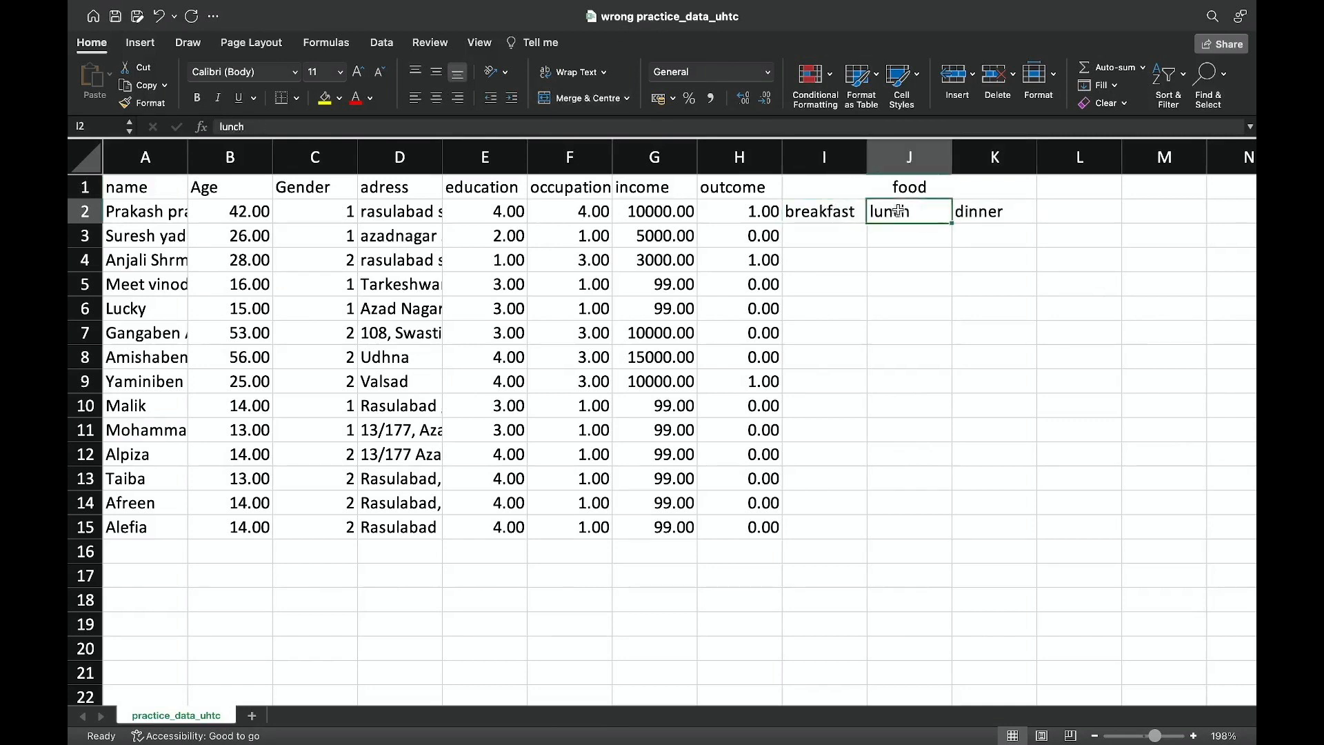
left_click(964, 211)
Fill the first breakfast values in cells I3 to I6 with 2, 3, 4 and 5.
left_click(837, 234)
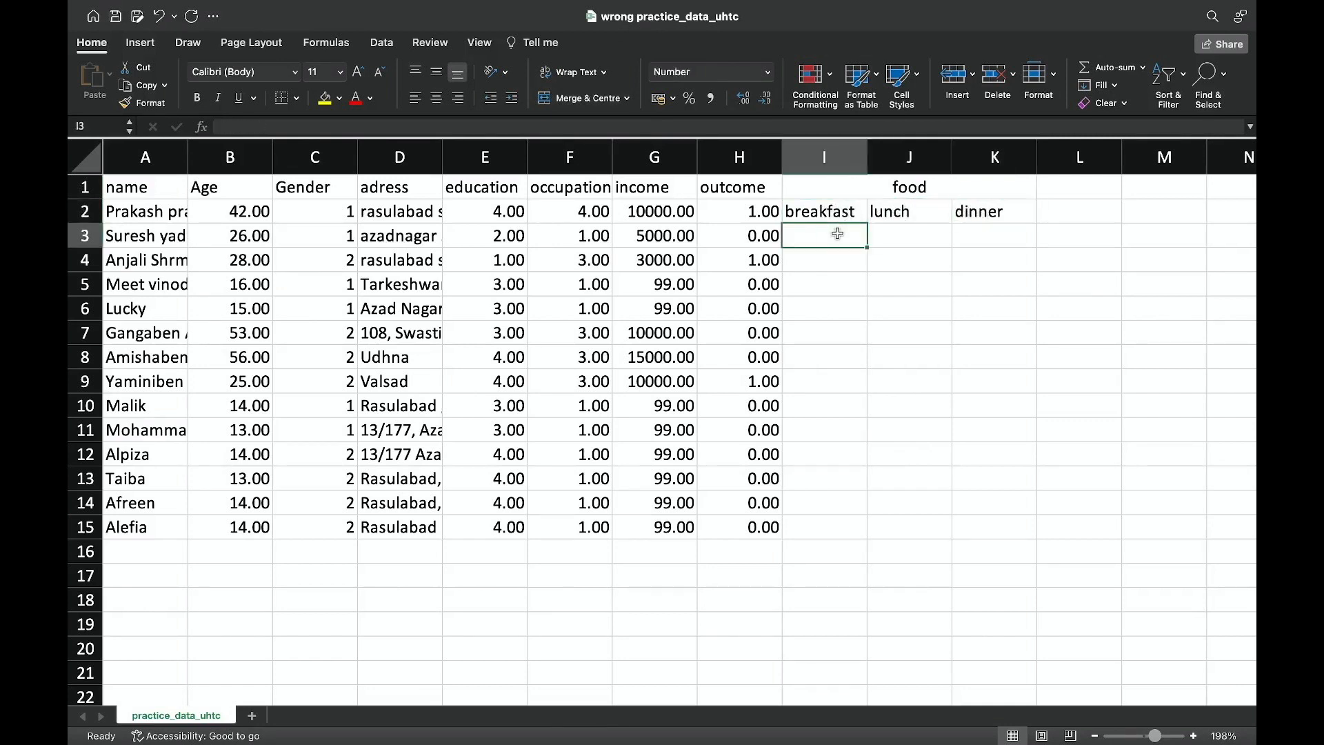
type("23")
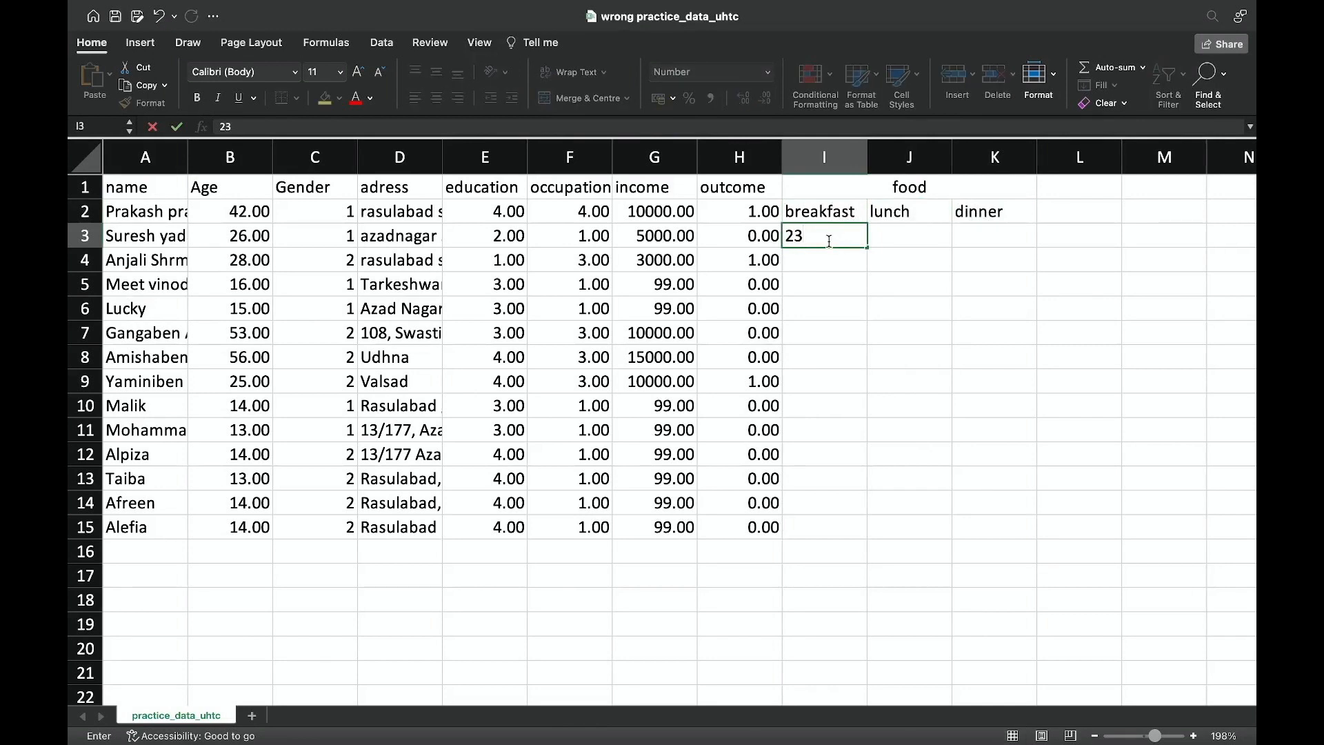
key("BackSpace")
left_click(824, 260)
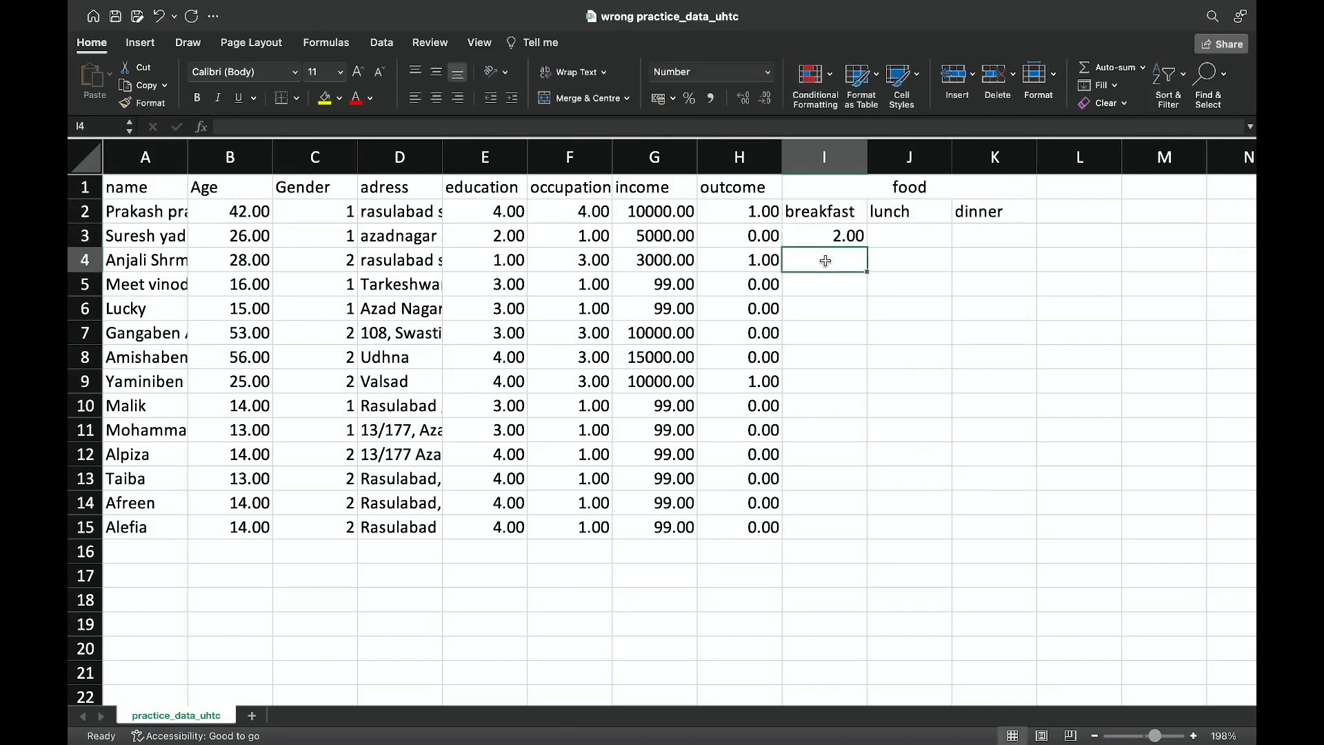
type("3")
key("Return")
type("4")
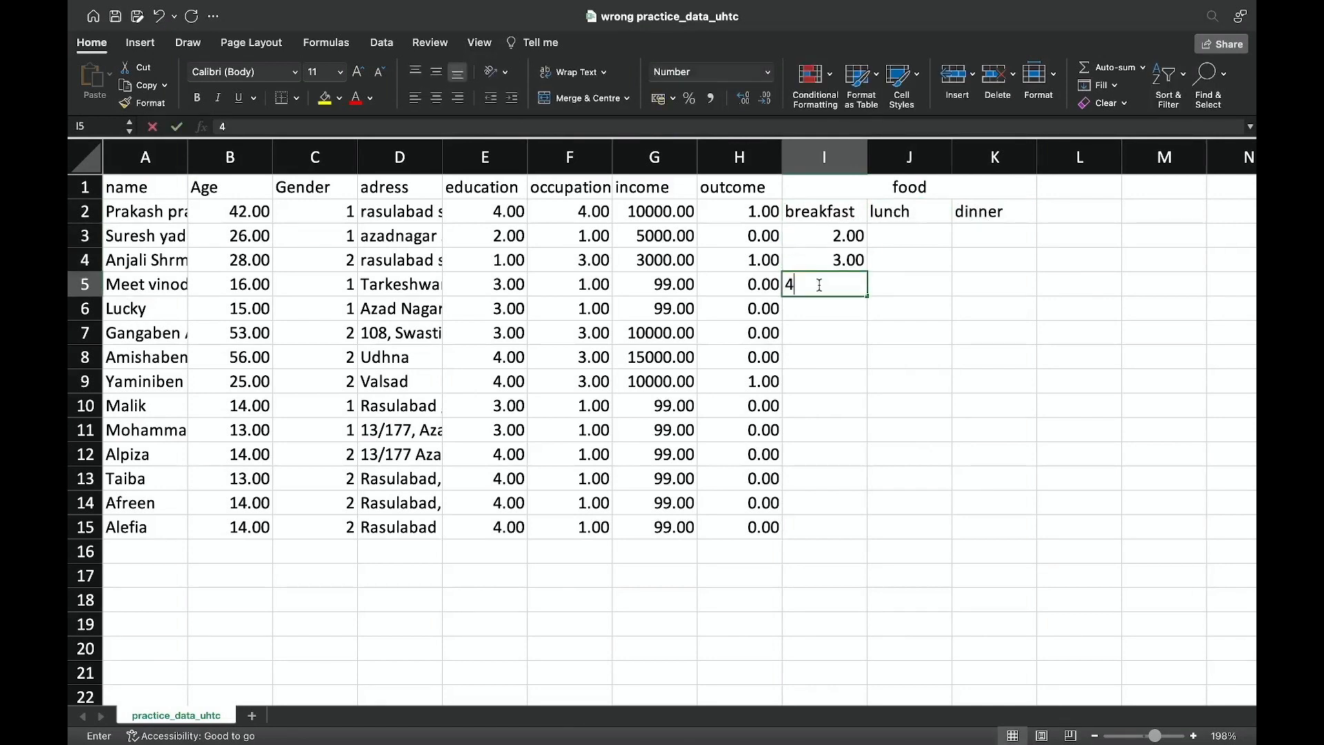
key("Return")
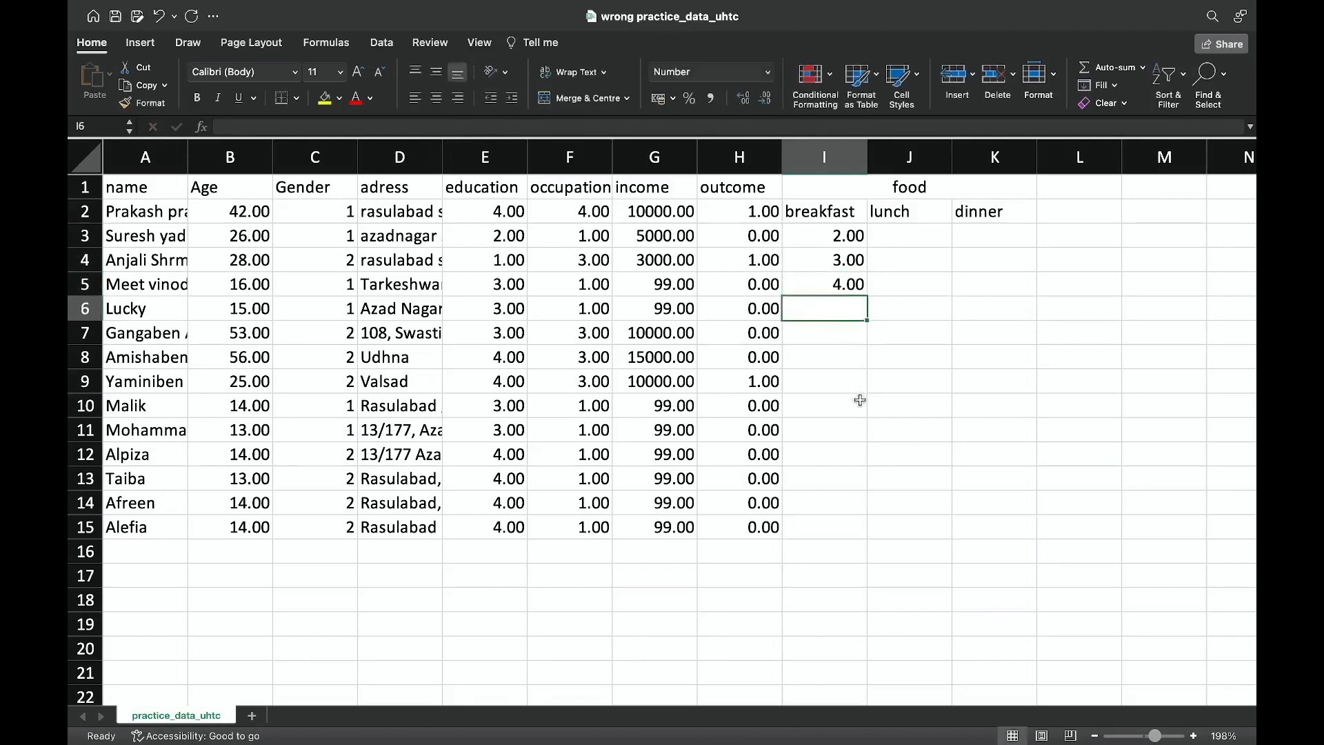
type("5")
Continue the breakfast column in cells I7 to I11 with the values 3, 3, 2, 5 and 6.
left_click(838, 351)
type("3")
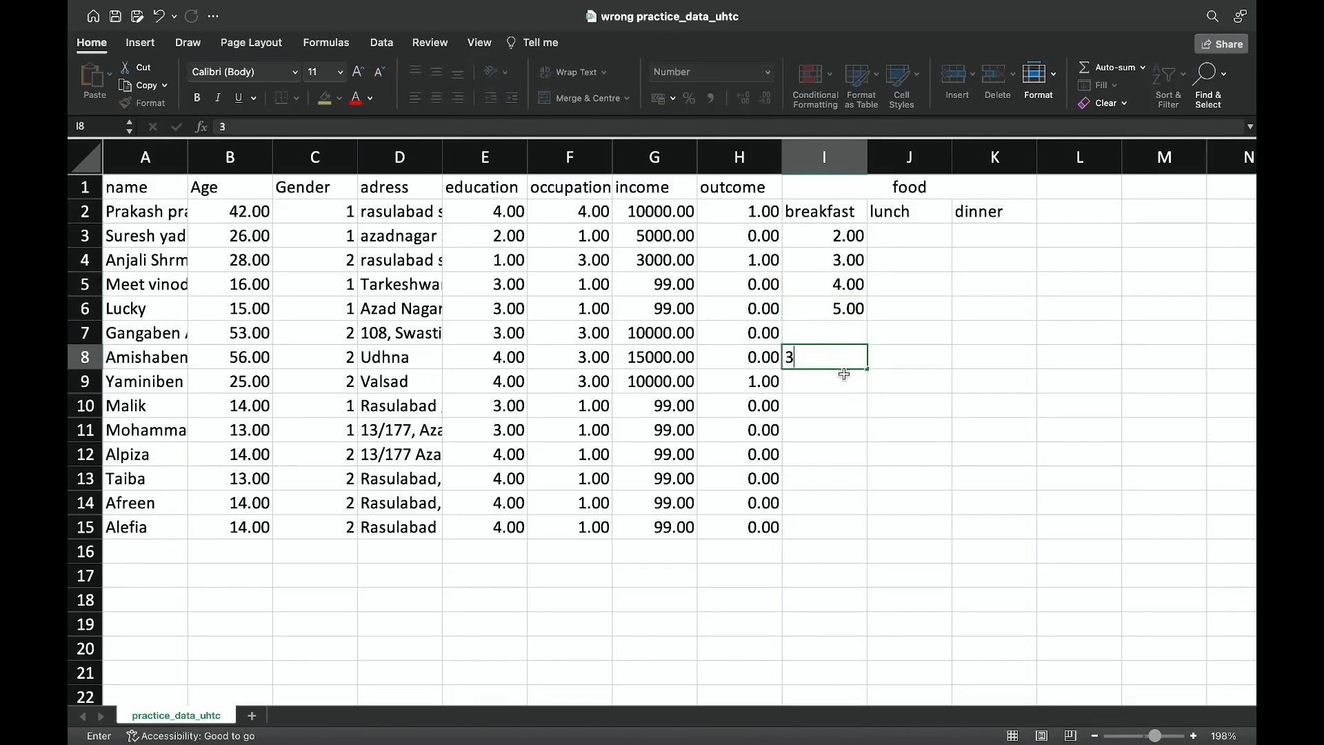
key("Return")
left_click(843, 332)
type("3")
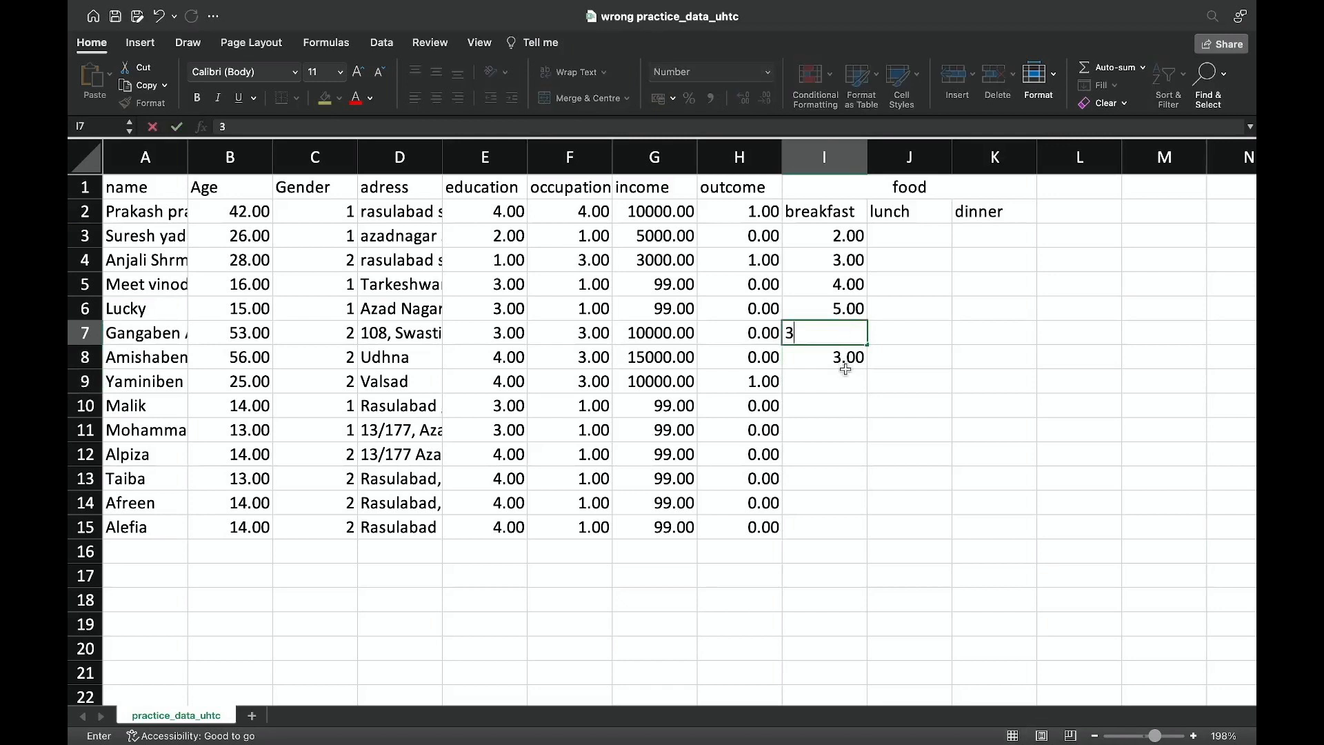
left_click(847, 374)
type("2")
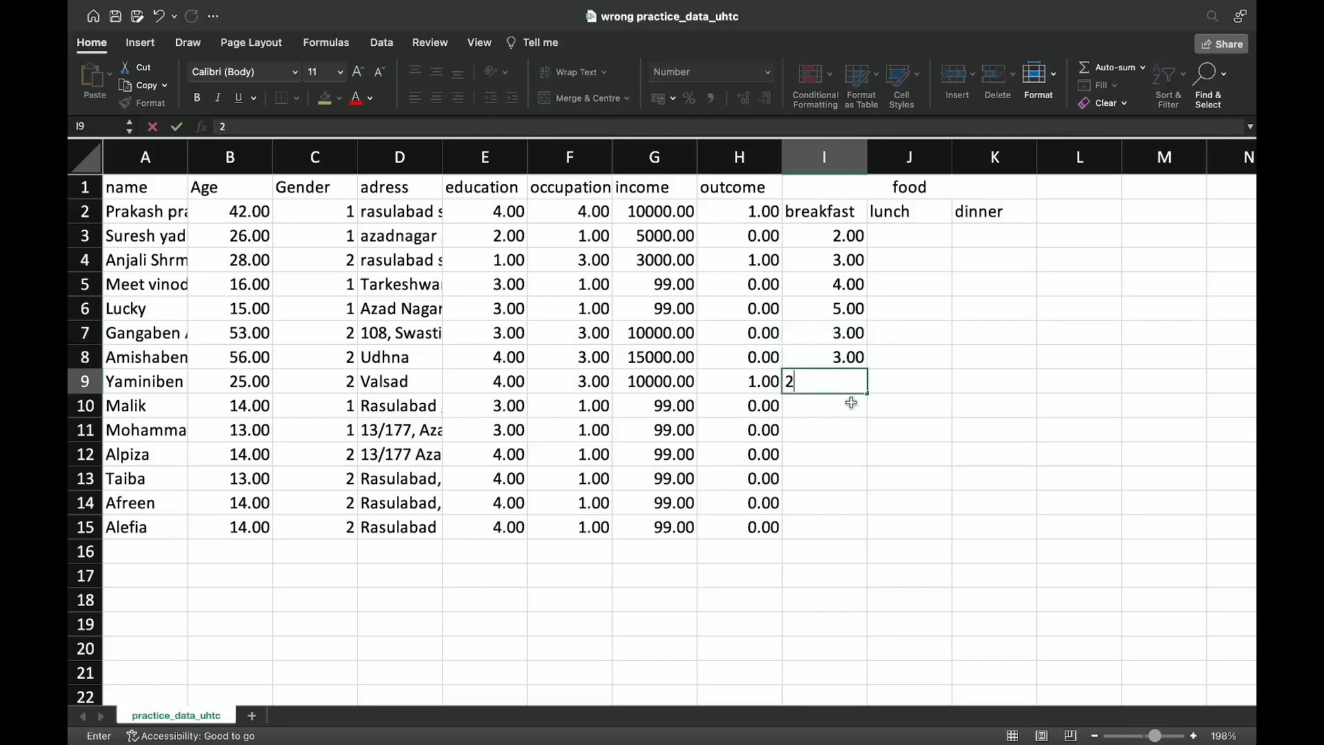
left_click(852, 405)
type("5")
left_click(855, 424)
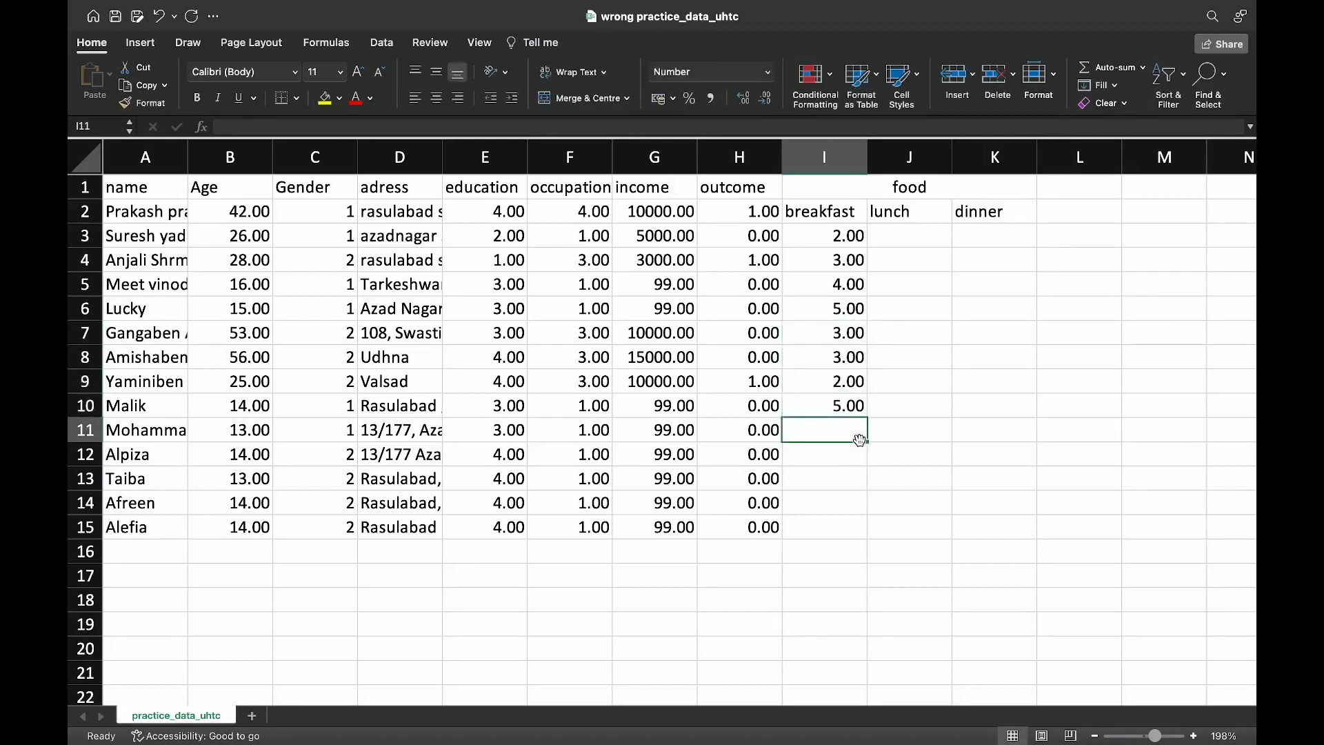
type("6")
left_click(850, 457)
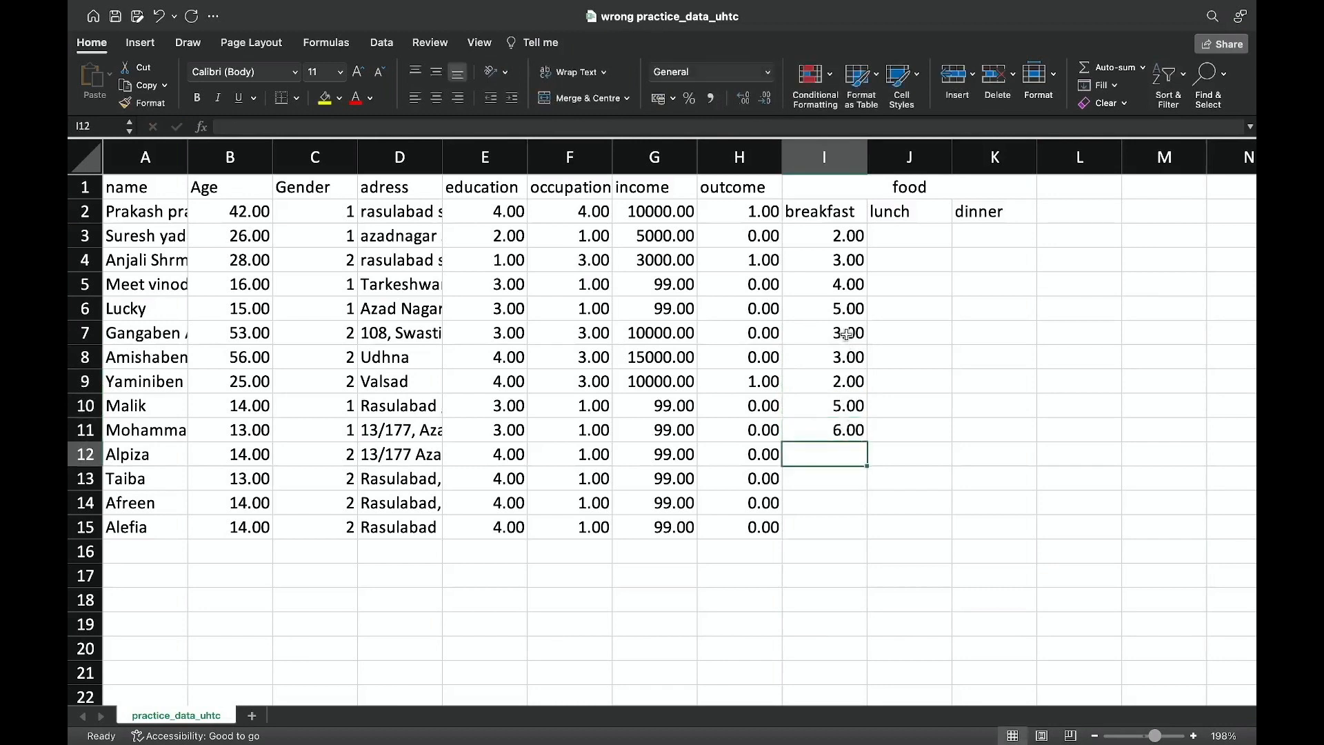
left_click_drag(833, 238, 845, 431)
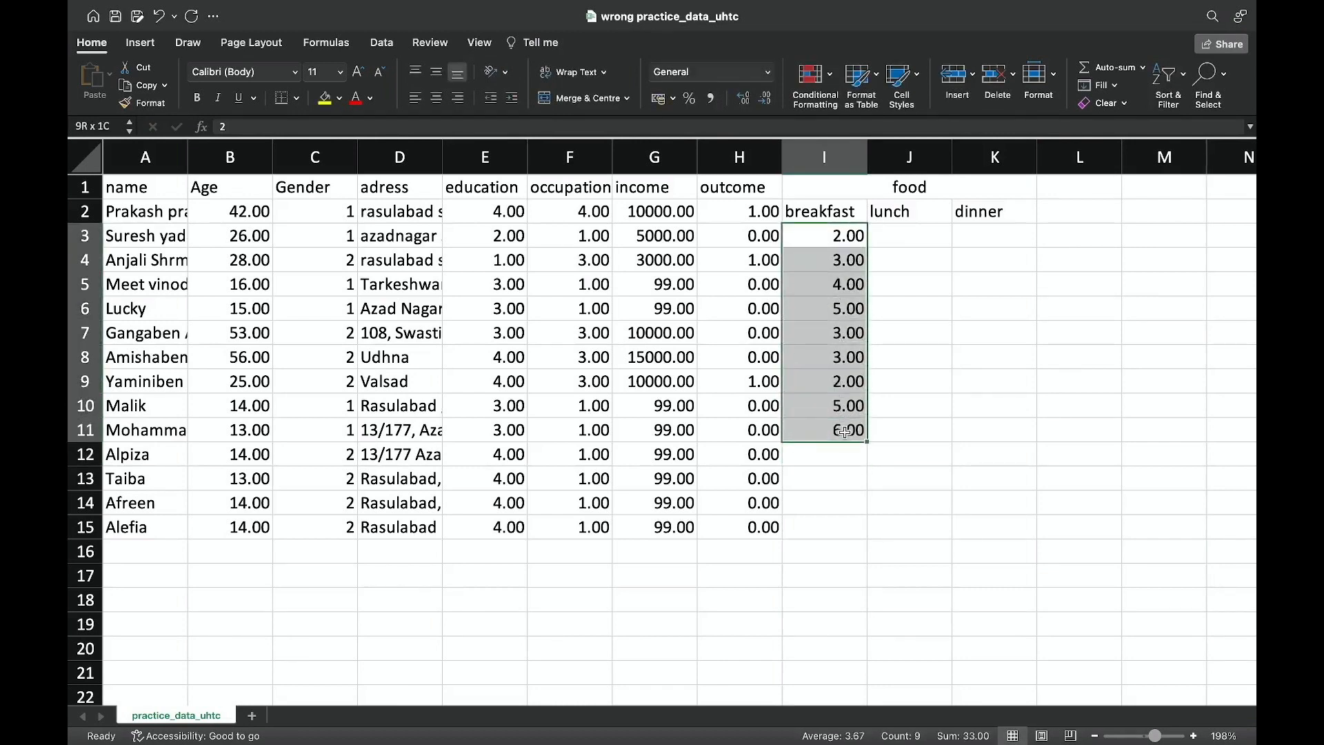
key("super+c")
left_click(844, 456)
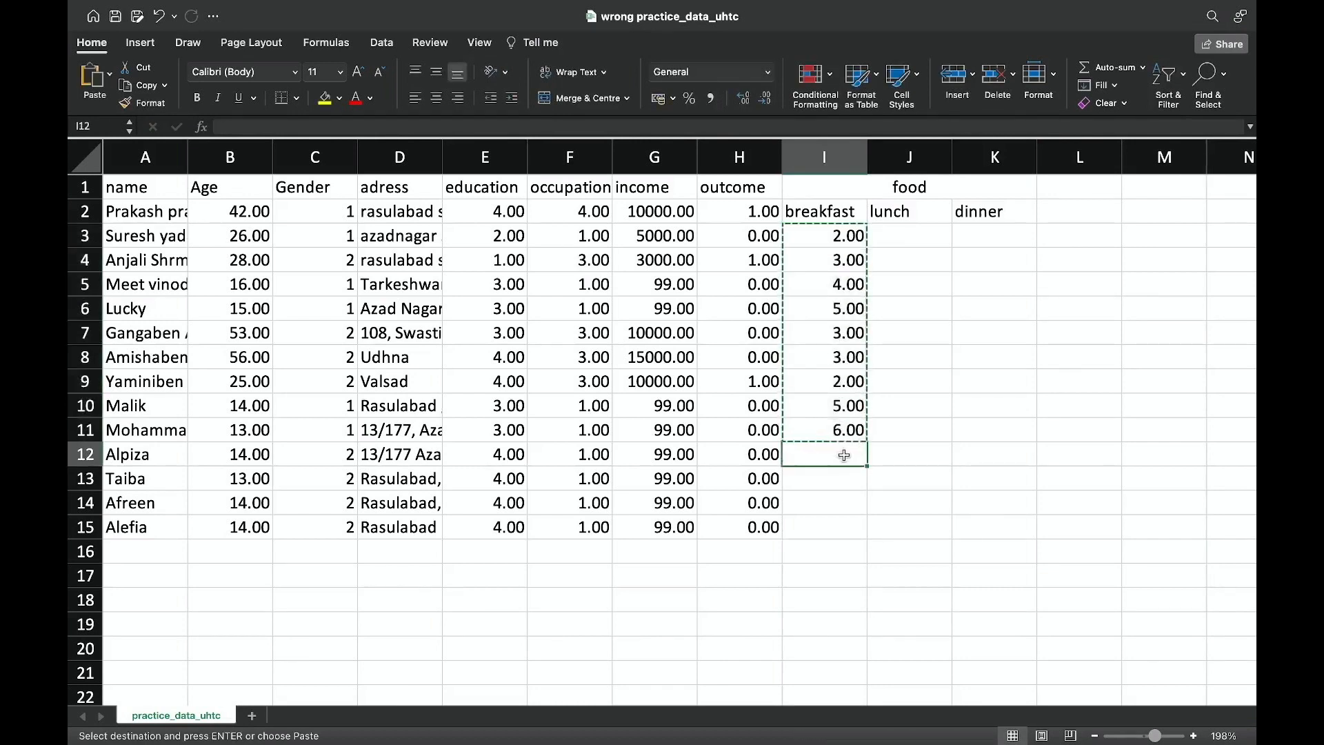
key("Escape")
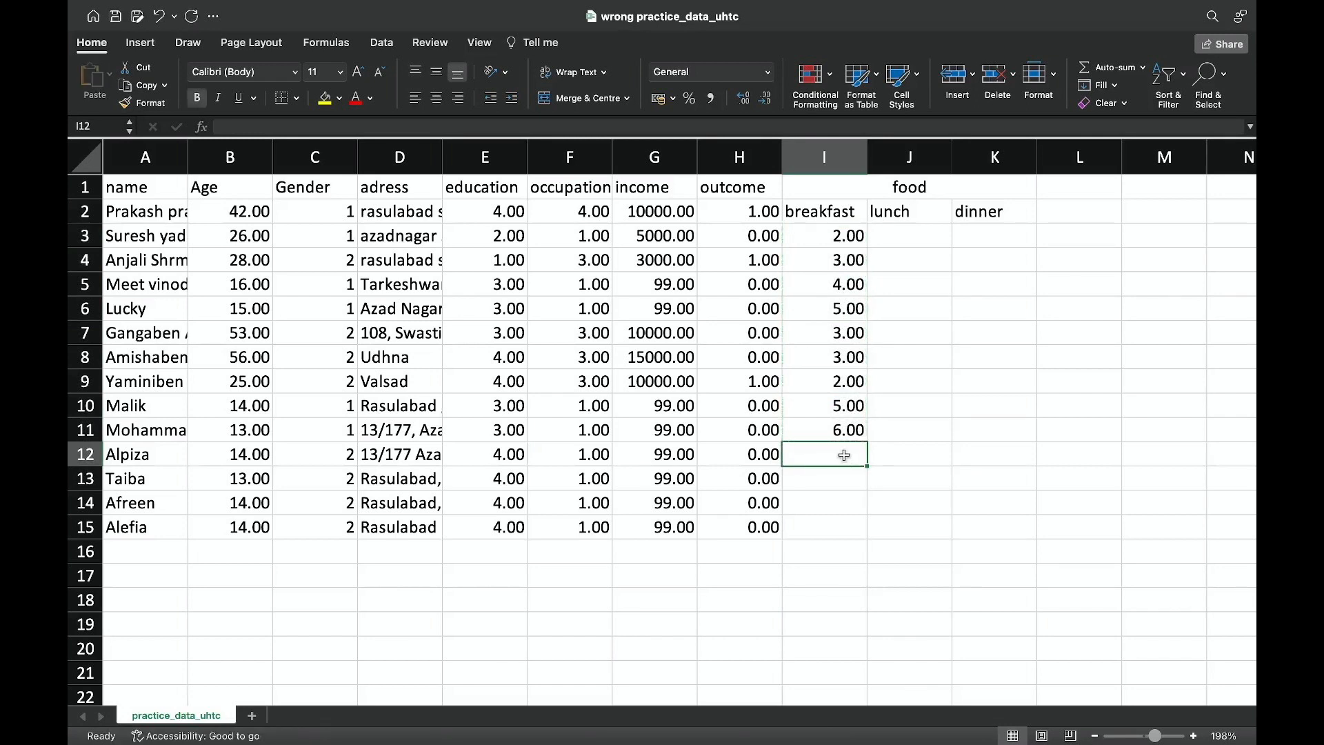
Copy the breakfast values in I8:I11 into I12:I15 to complete the column.
left_click_drag(841, 357, 841, 429)
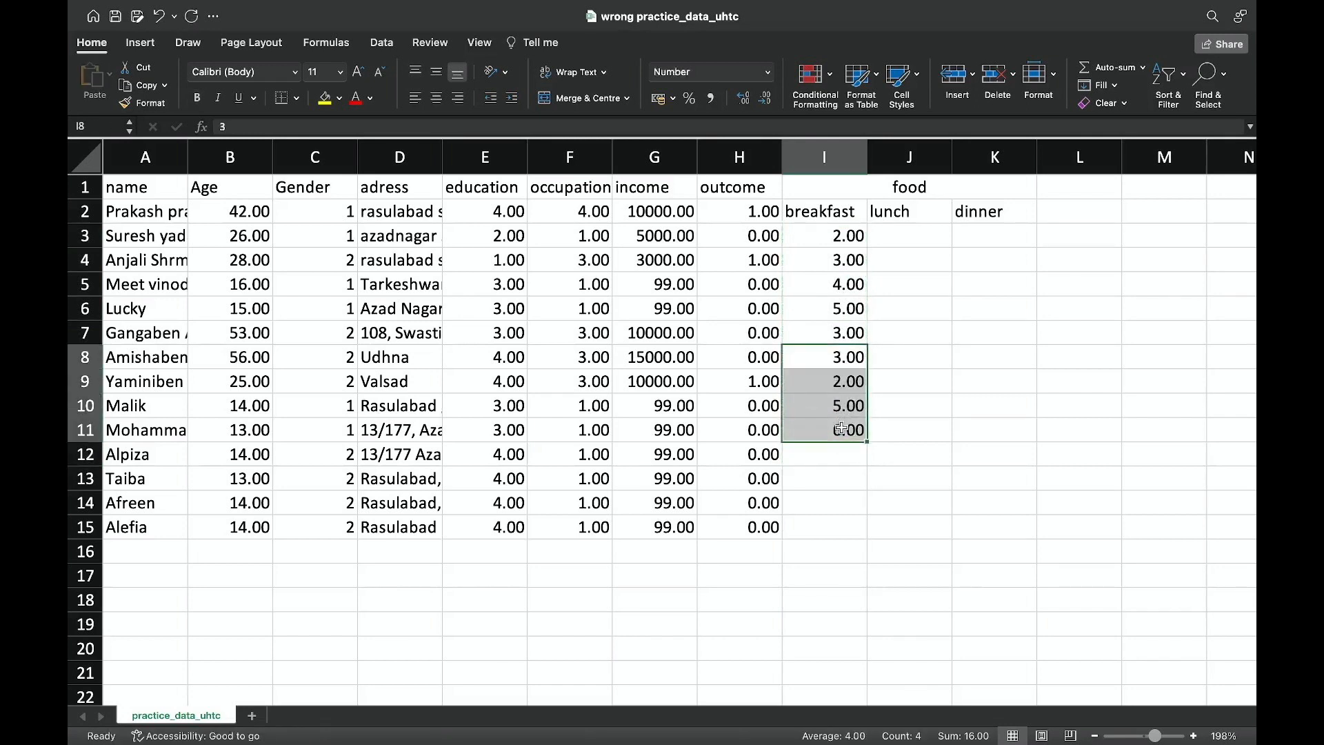
key("super+c")
left_click(846, 453)
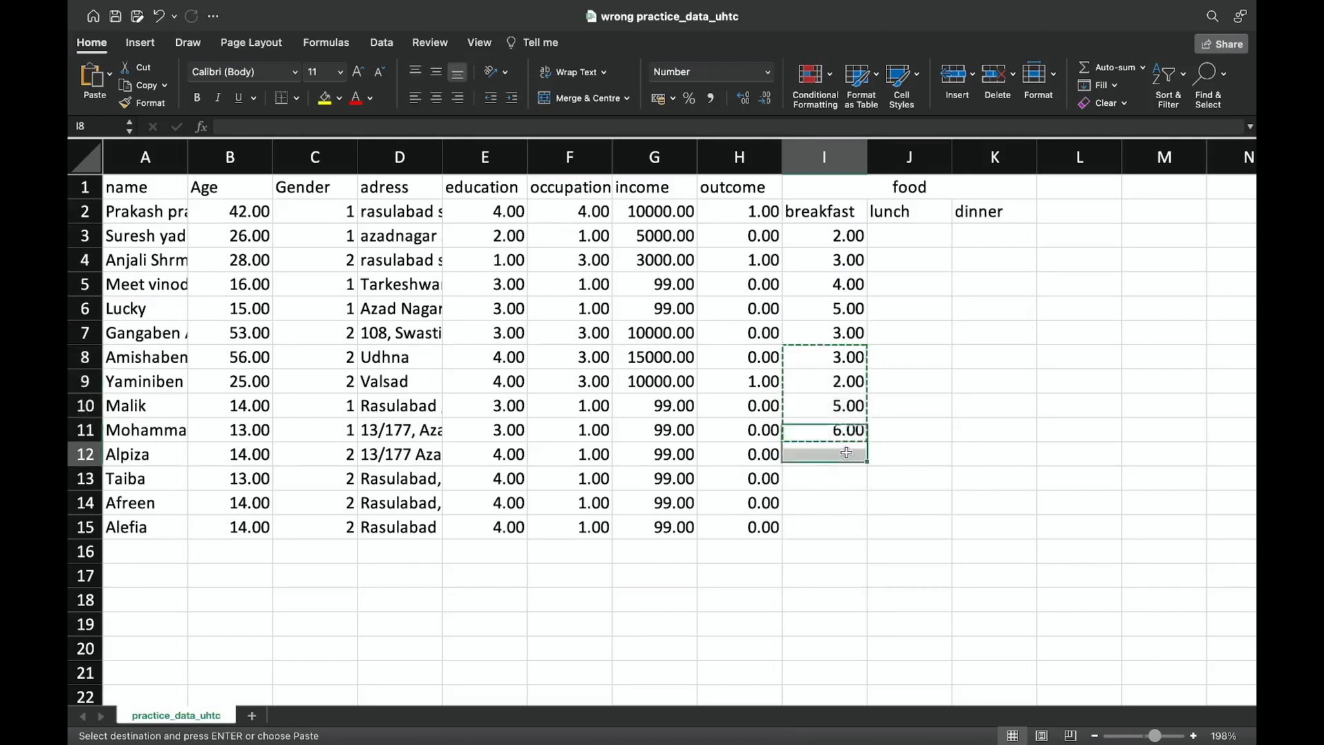
key("super+v")
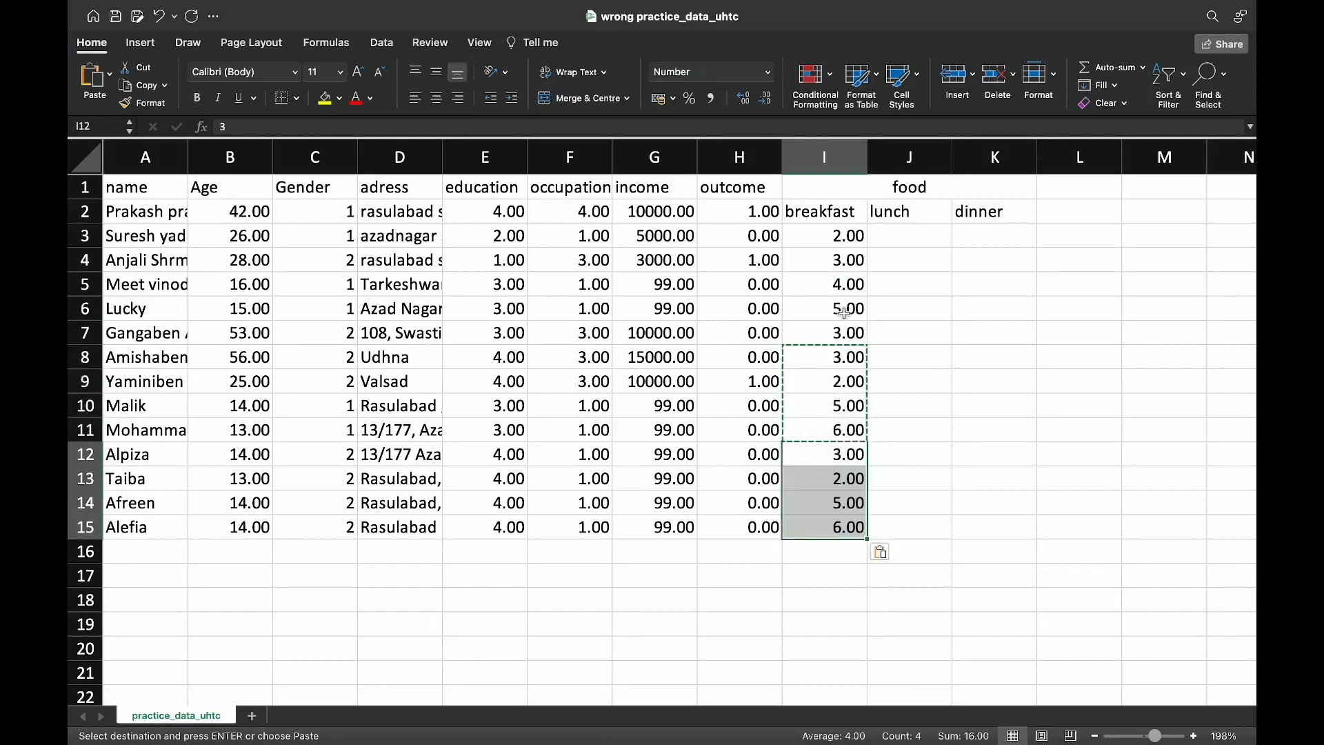
Copy the full set of breakfast values in I3:I15 into the lunch and dinner columns, starting at row 3.
left_click_drag(835, 240, 855, 520)
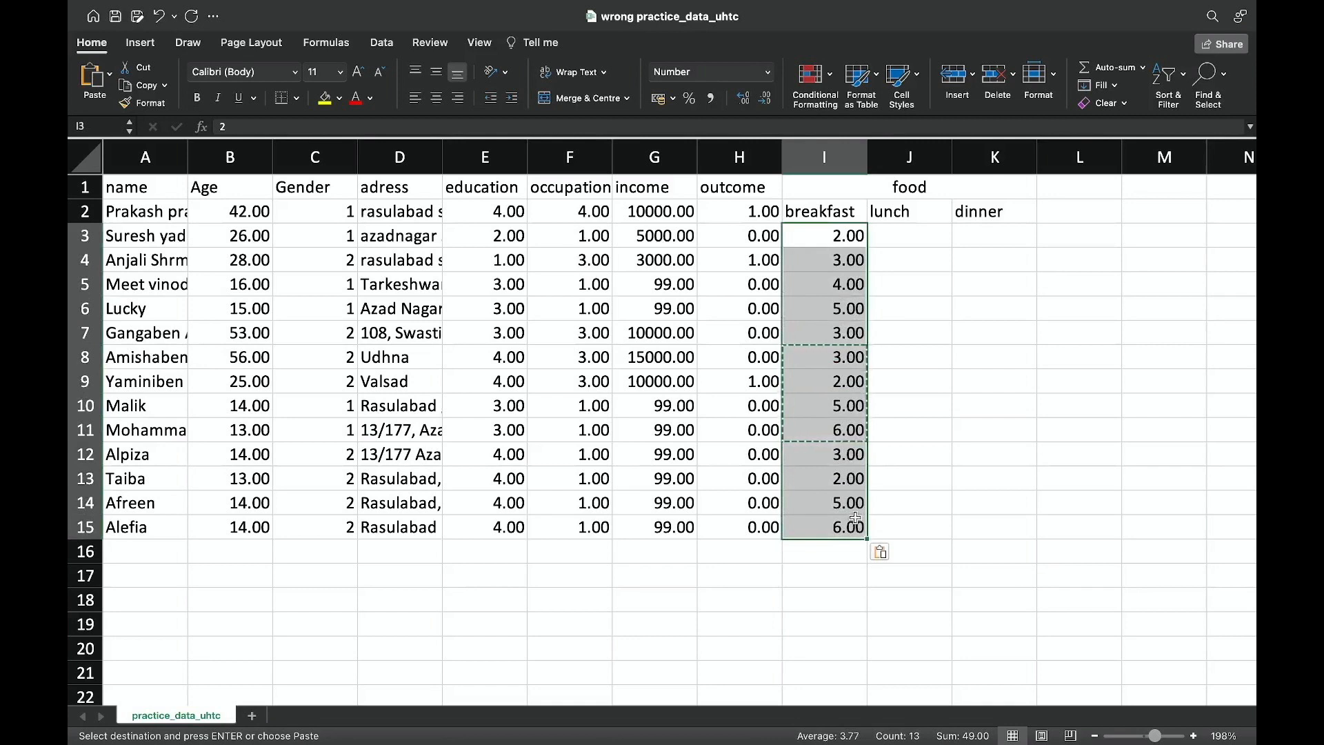
key("super+c")
left_click(926, 243)
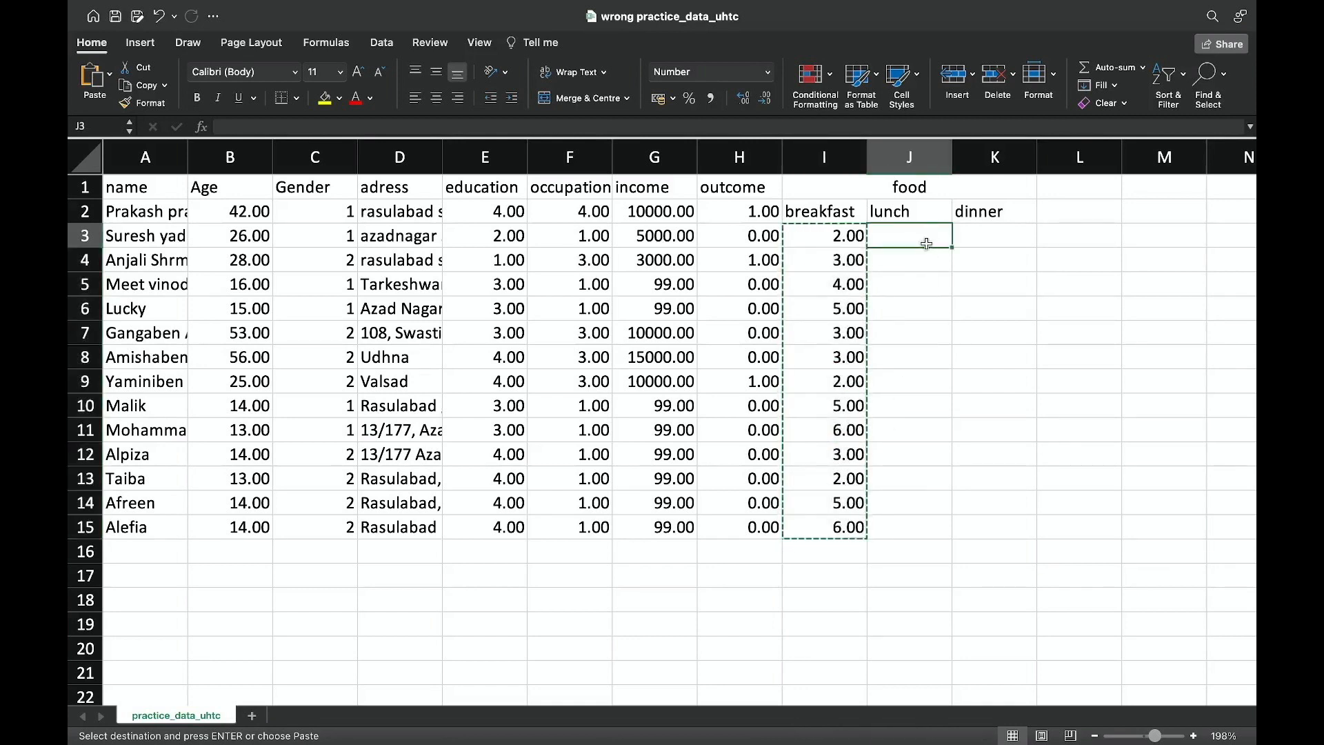
key("super+v")
left_click(972, 235)
key("super+v")
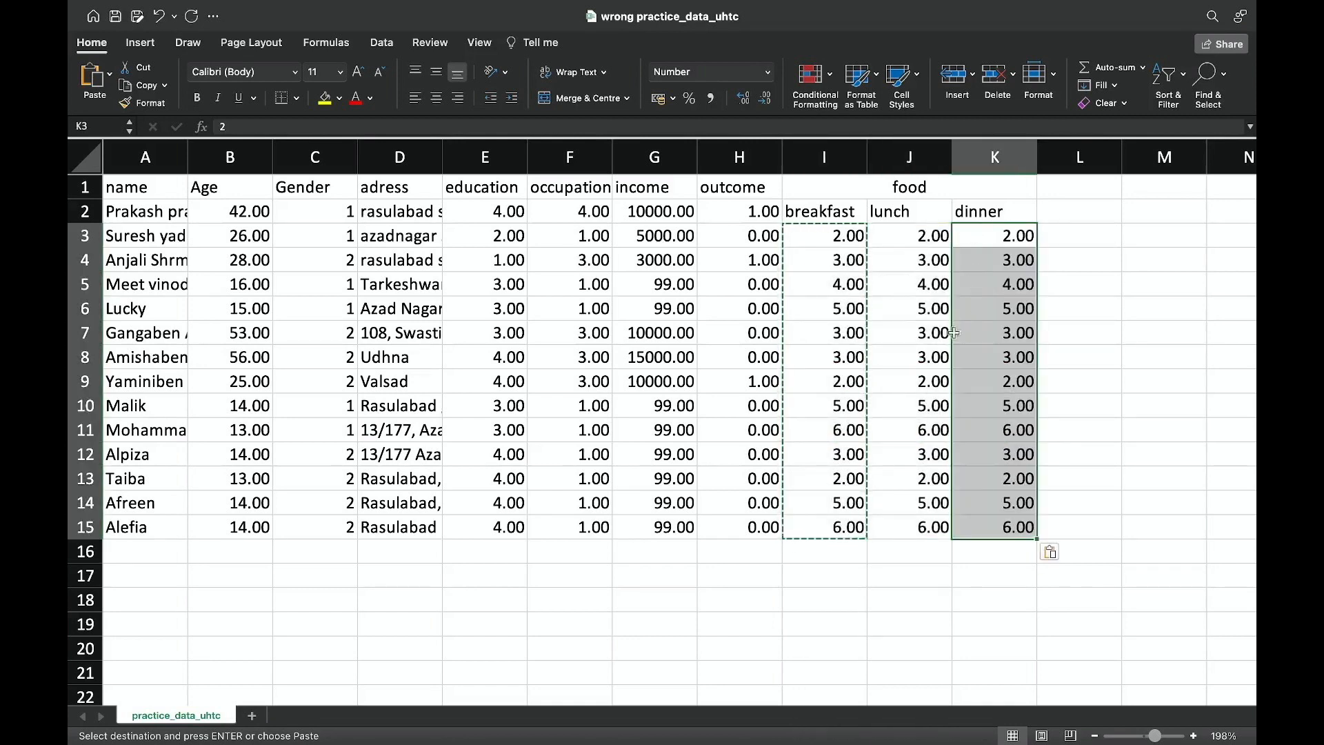
left_click(909, 356)
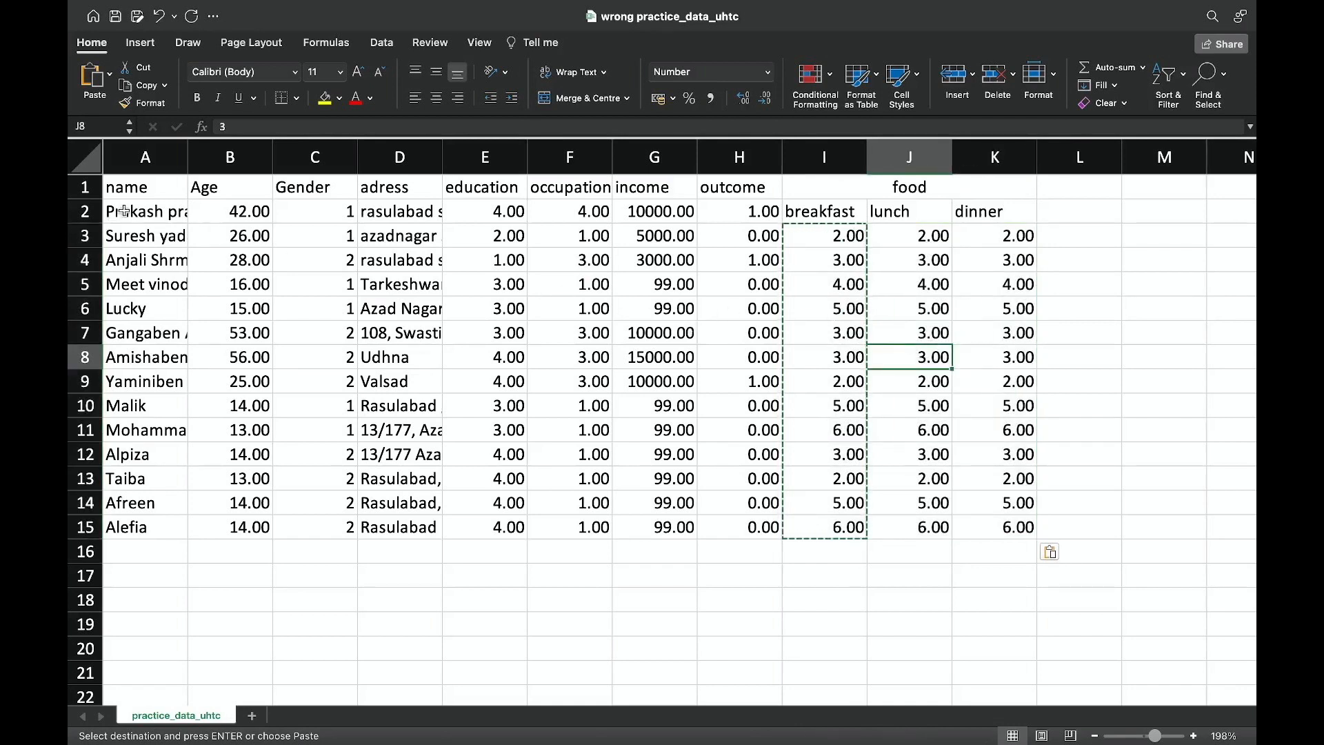
Move the respondent data in A2:H15 down one row so it starts at A3, leaving A2:H2 empty.
left_click_drag(124, 211, 771, 530)
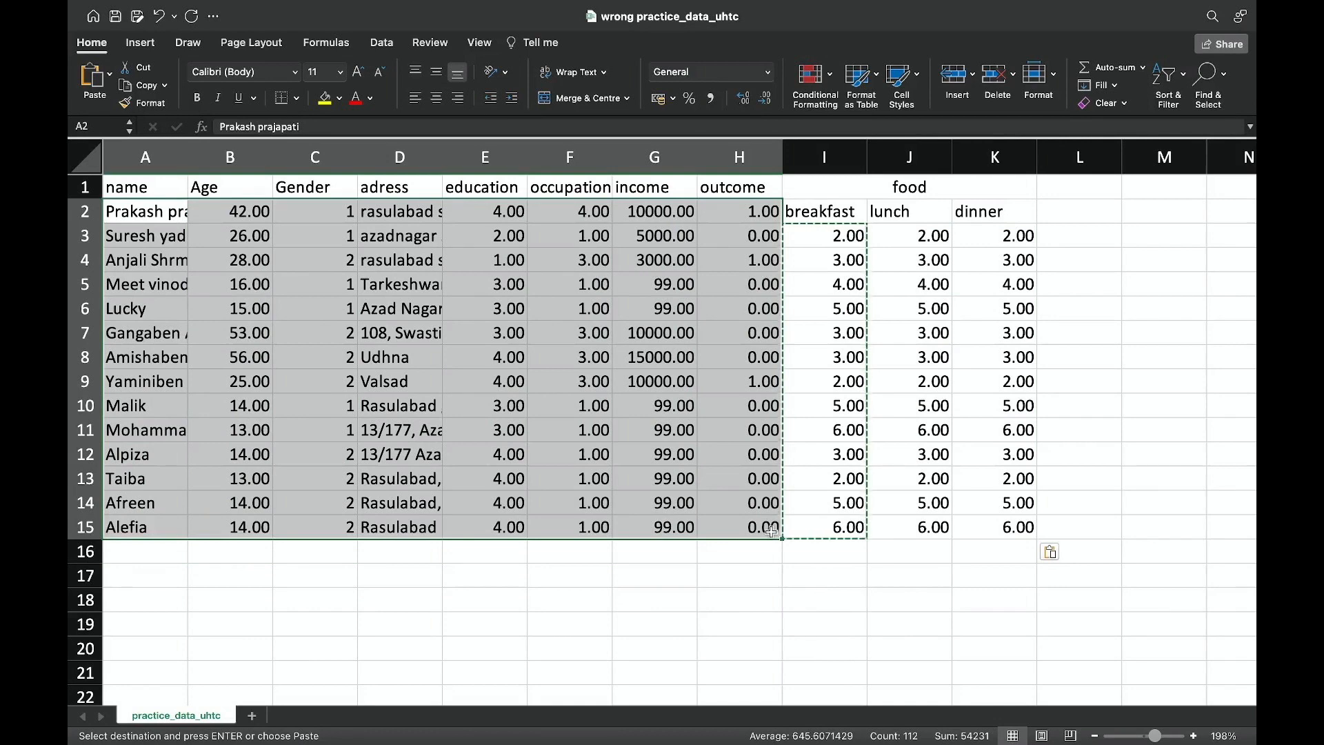
key("super+c")
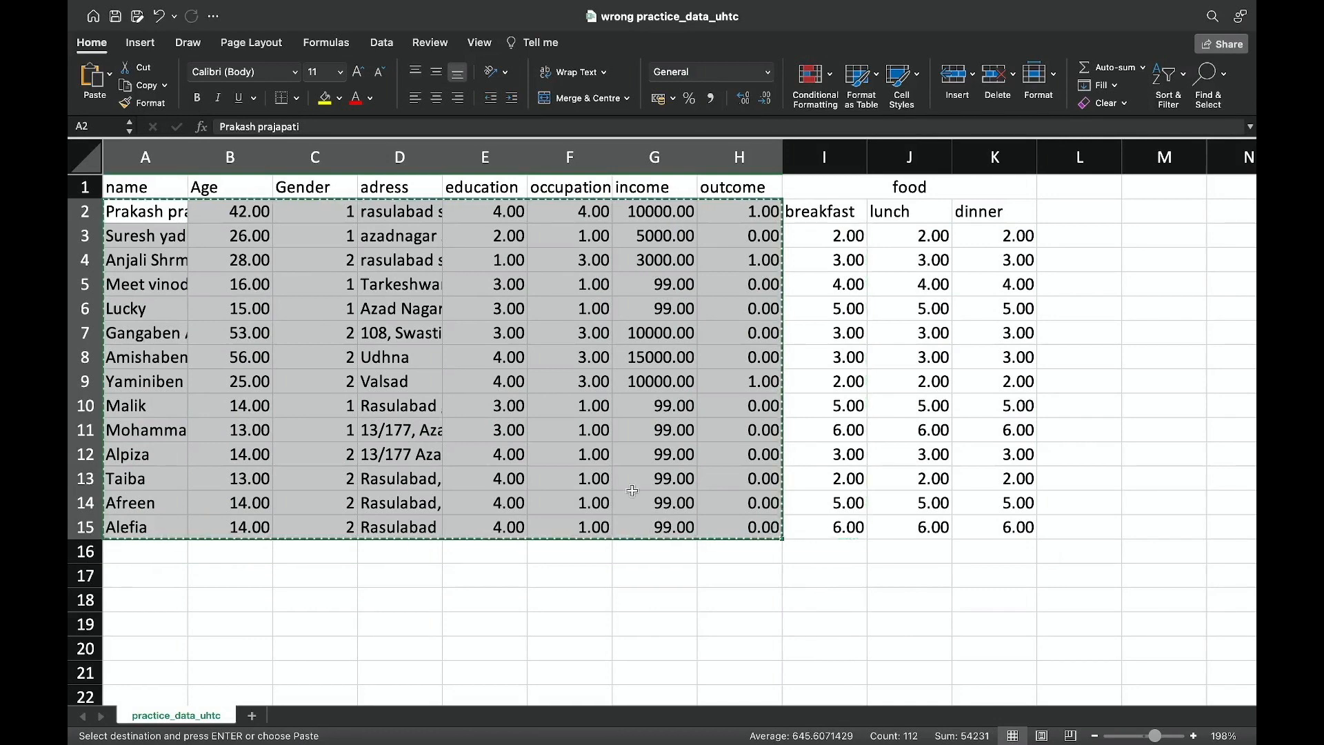
left_click(135, 232)
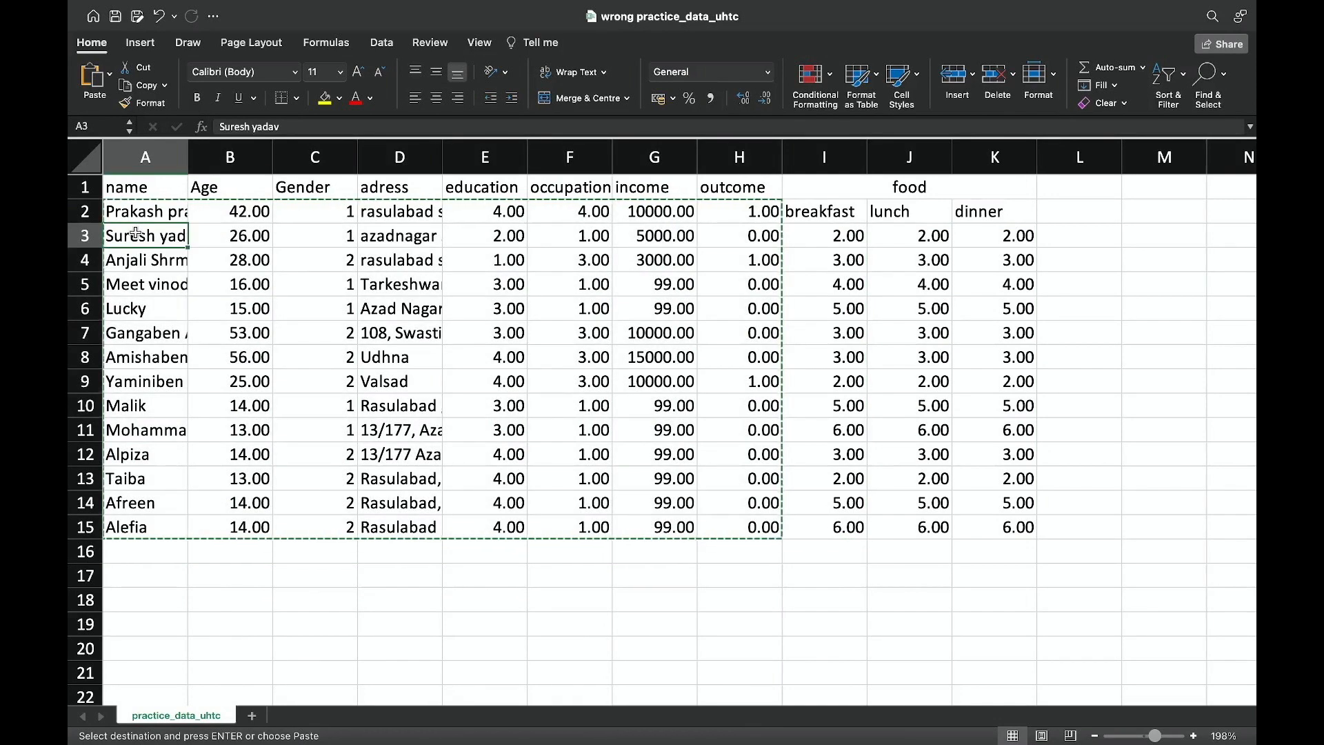
key("Return")
left_click(659, 205)
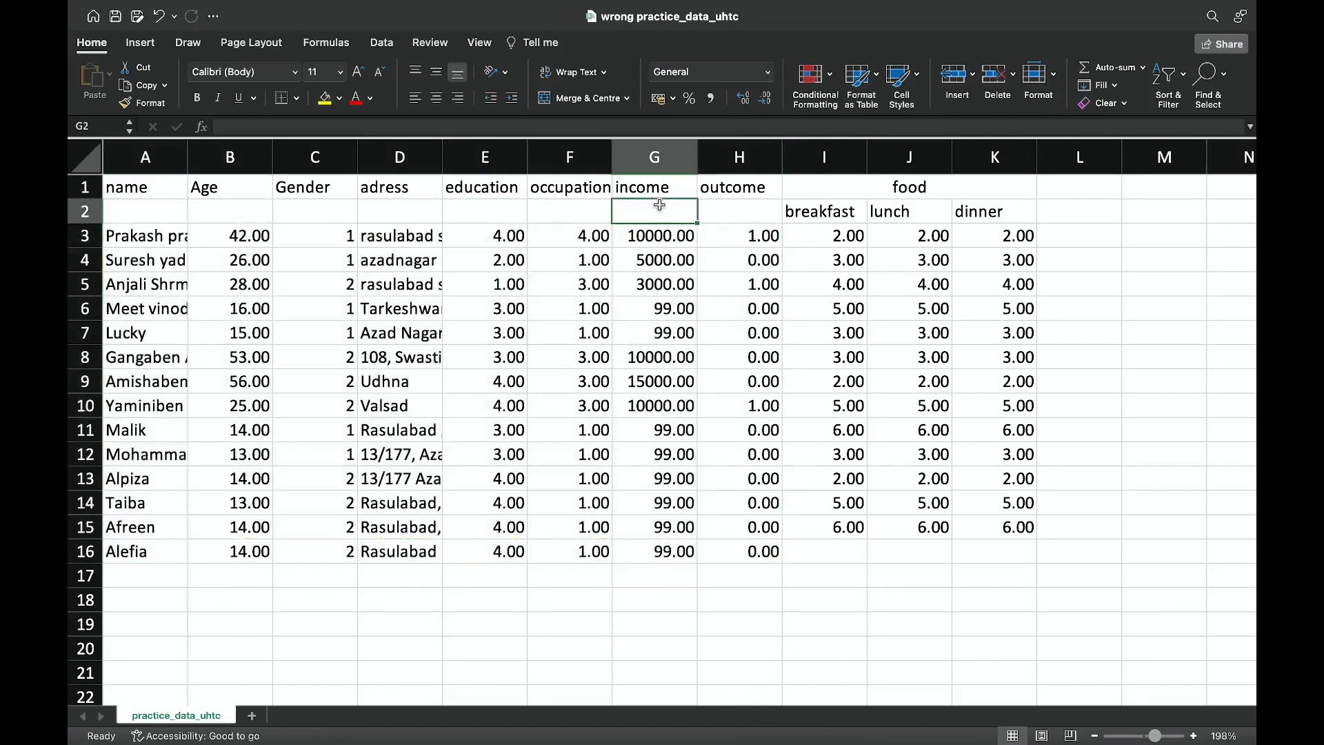
Review the worksheet layout: the data block, the row 1 headings, the empty cells A2:H2 and the breakfast, lunch and dinner subheadings.
left_click_drag(124, 238, 970, 552)
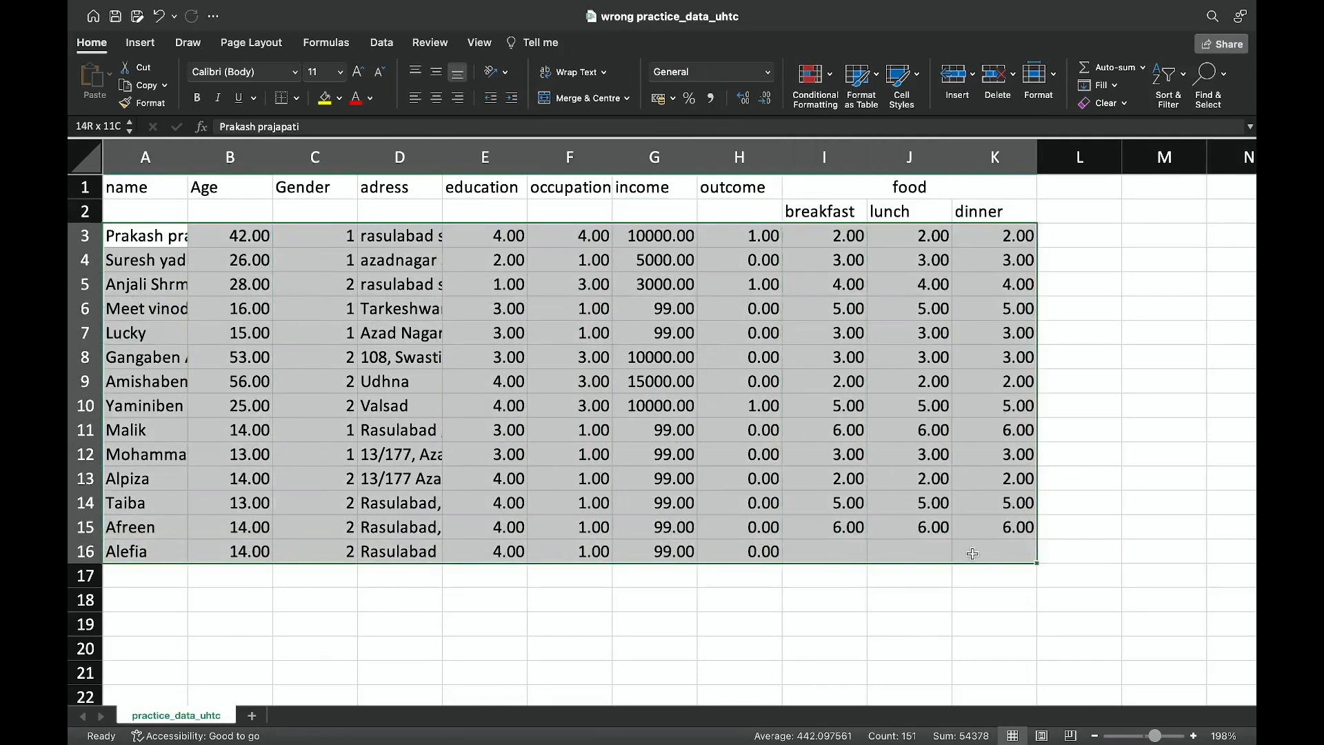
left_click(86, 188)
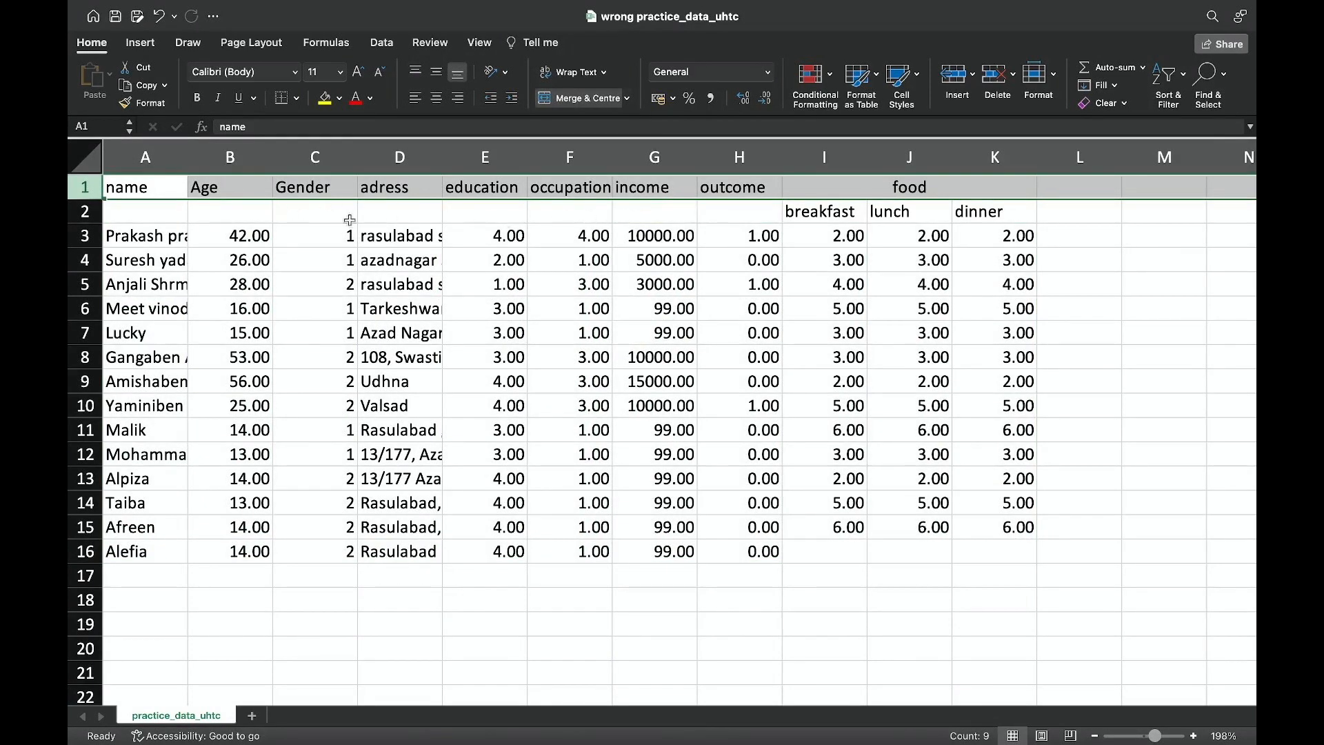
left_click(301, 217)
left_click(758, 215)
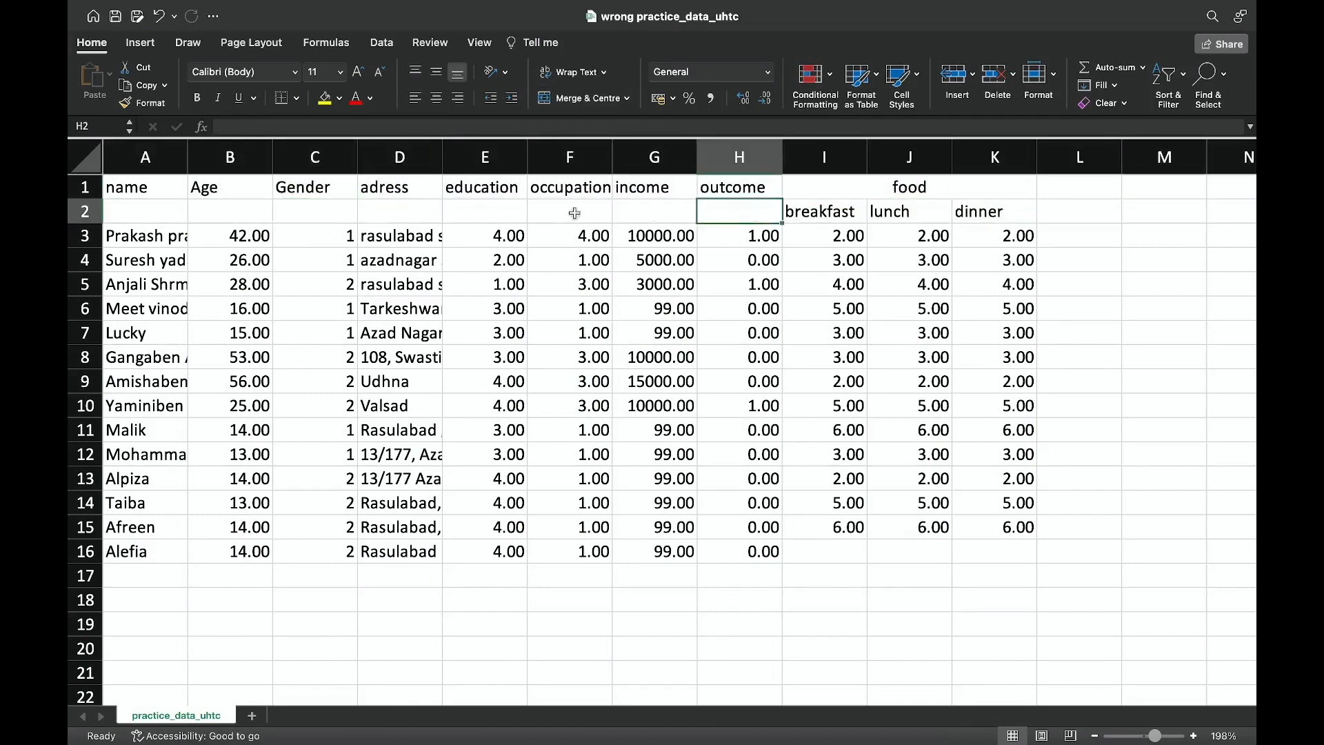
left_click_drag(169, 218, 741, 214)
left_click(828, 214)
left_click(893, 215)
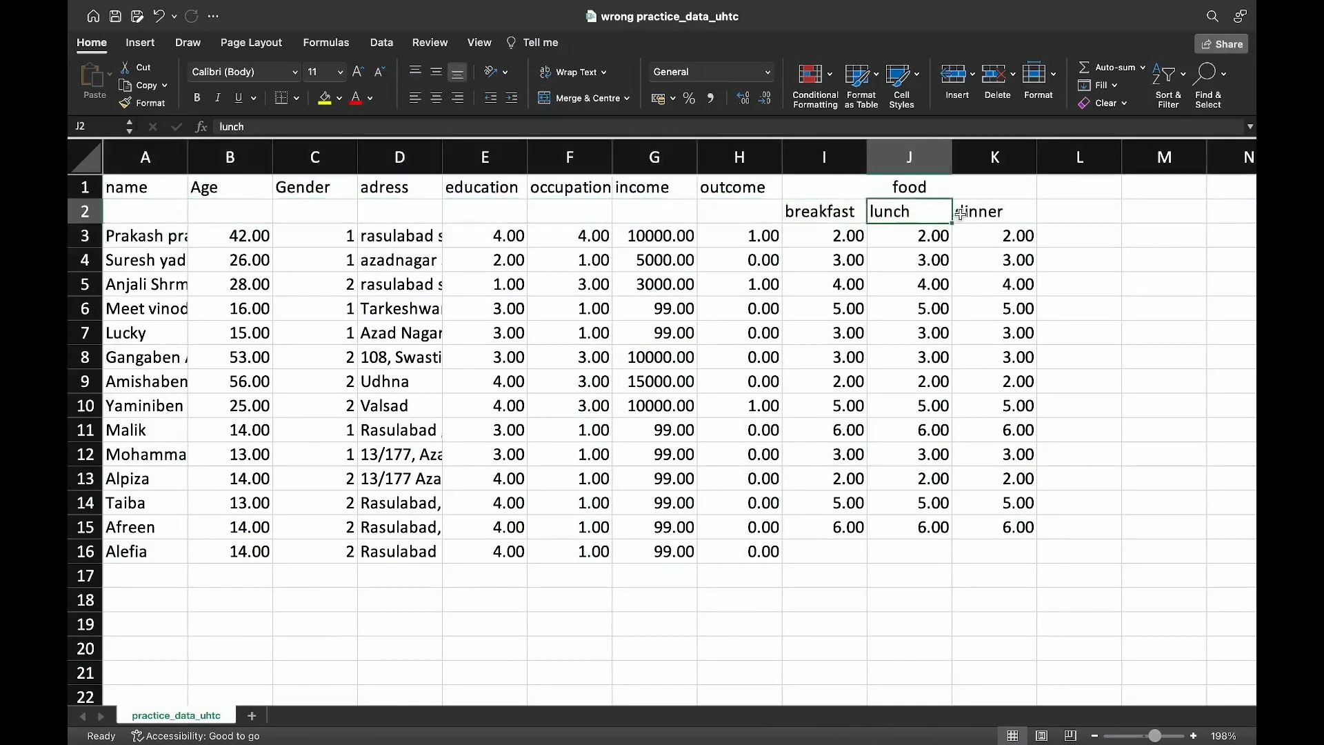
left_click(978, 214)
left_click(852, 212)
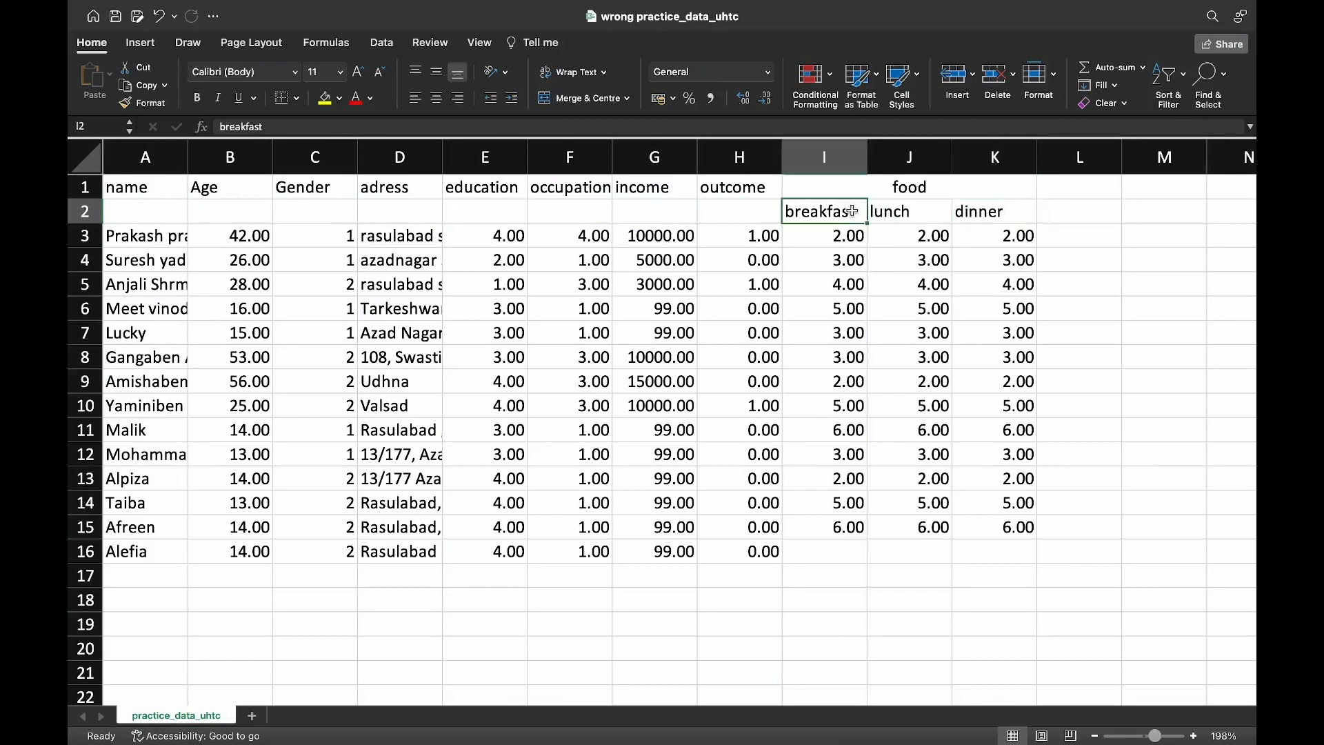
left_click(910, 213)
left_click(972, 214)
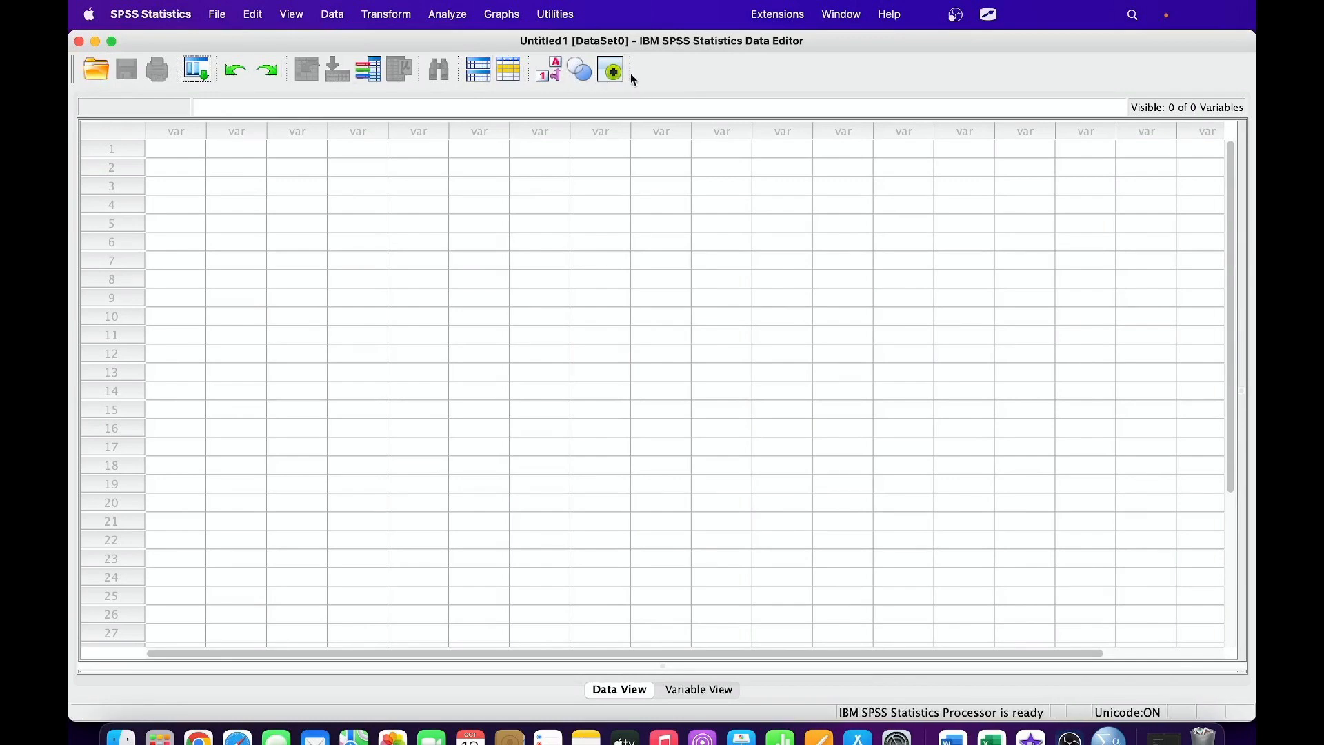
In SPSS Statistics, import the Excel file wrong practice_data_uhtc.xlsx from the SPSS tutorial data folder, reading variable names from the first row.
left_click(97, 69)
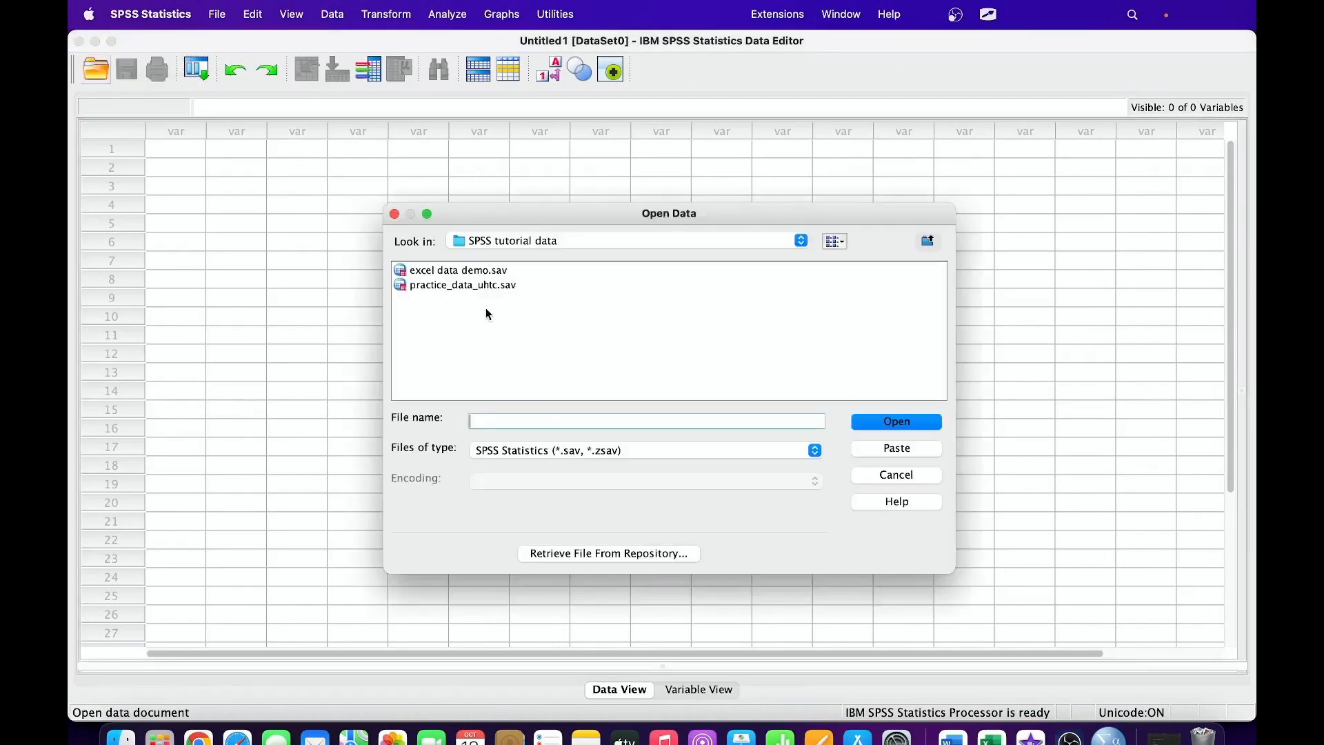
left_click(531, 450)
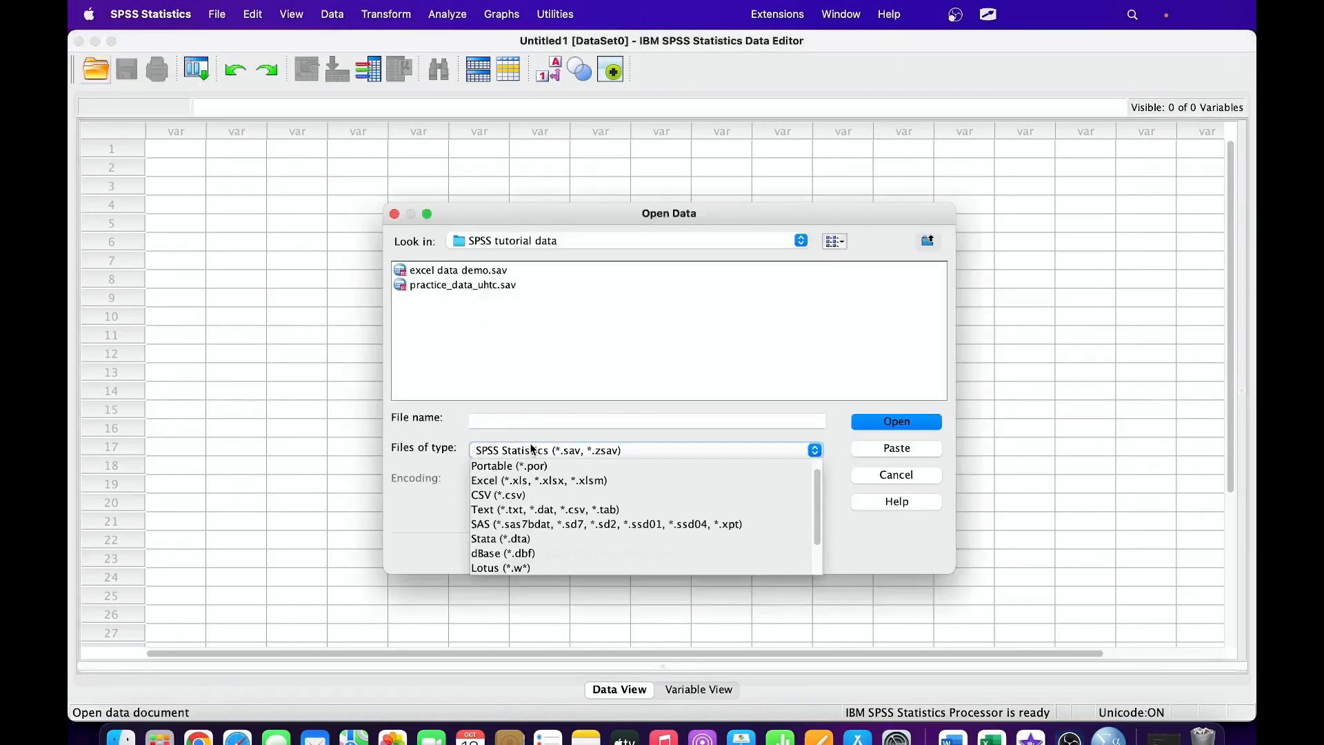
left_click(524, 483)
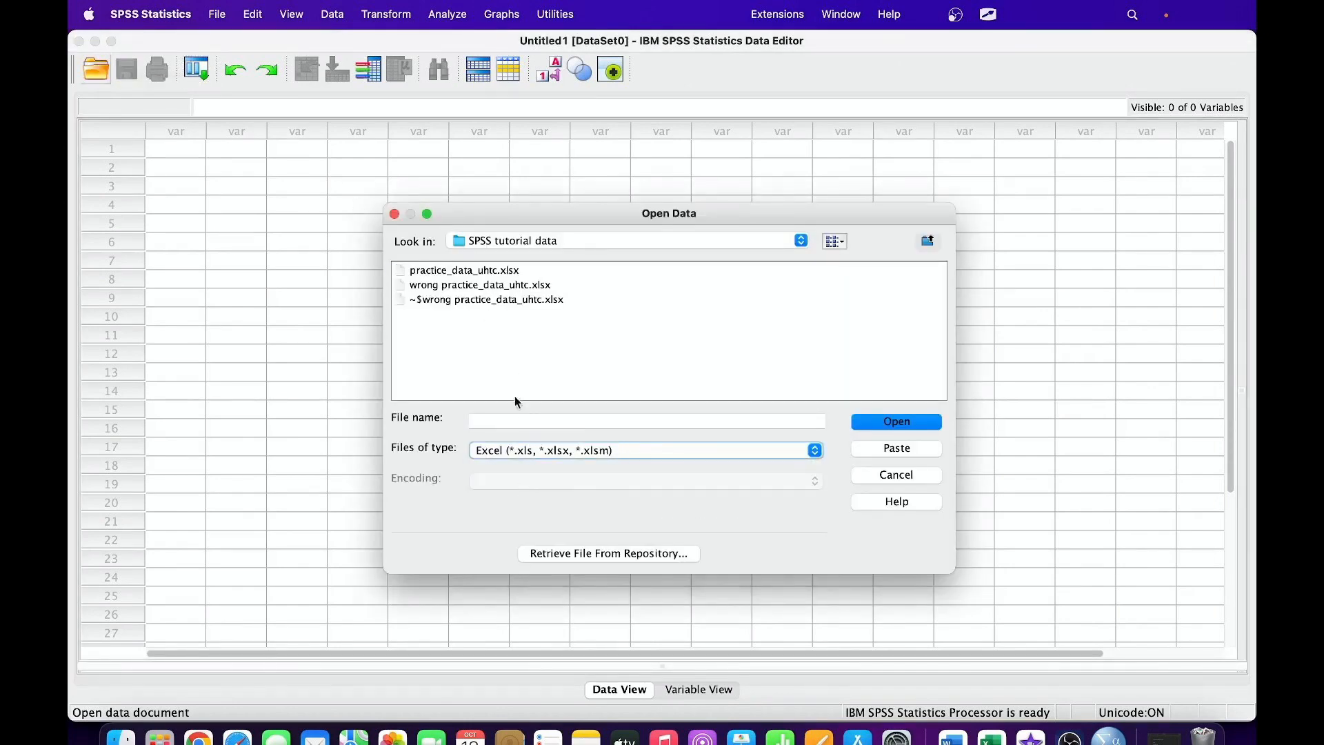
left_click(434, 285)
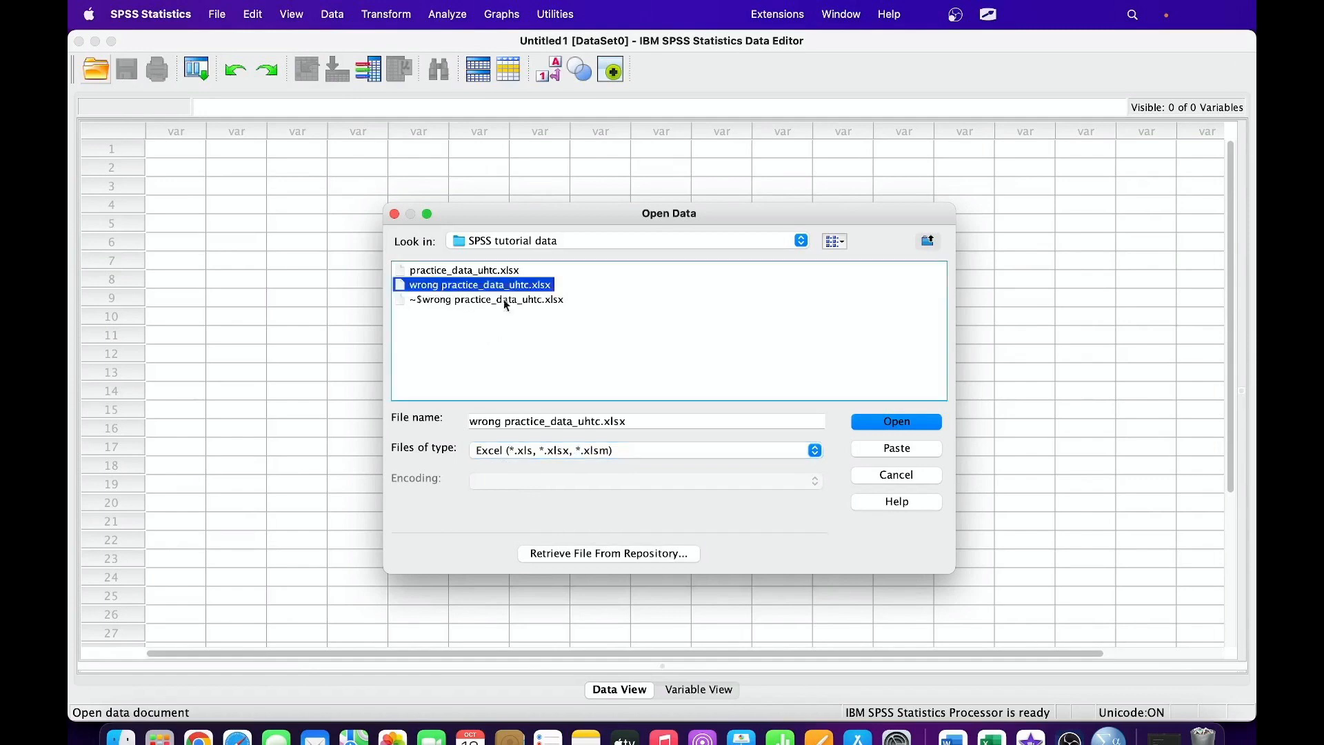
left_click(875, 421)
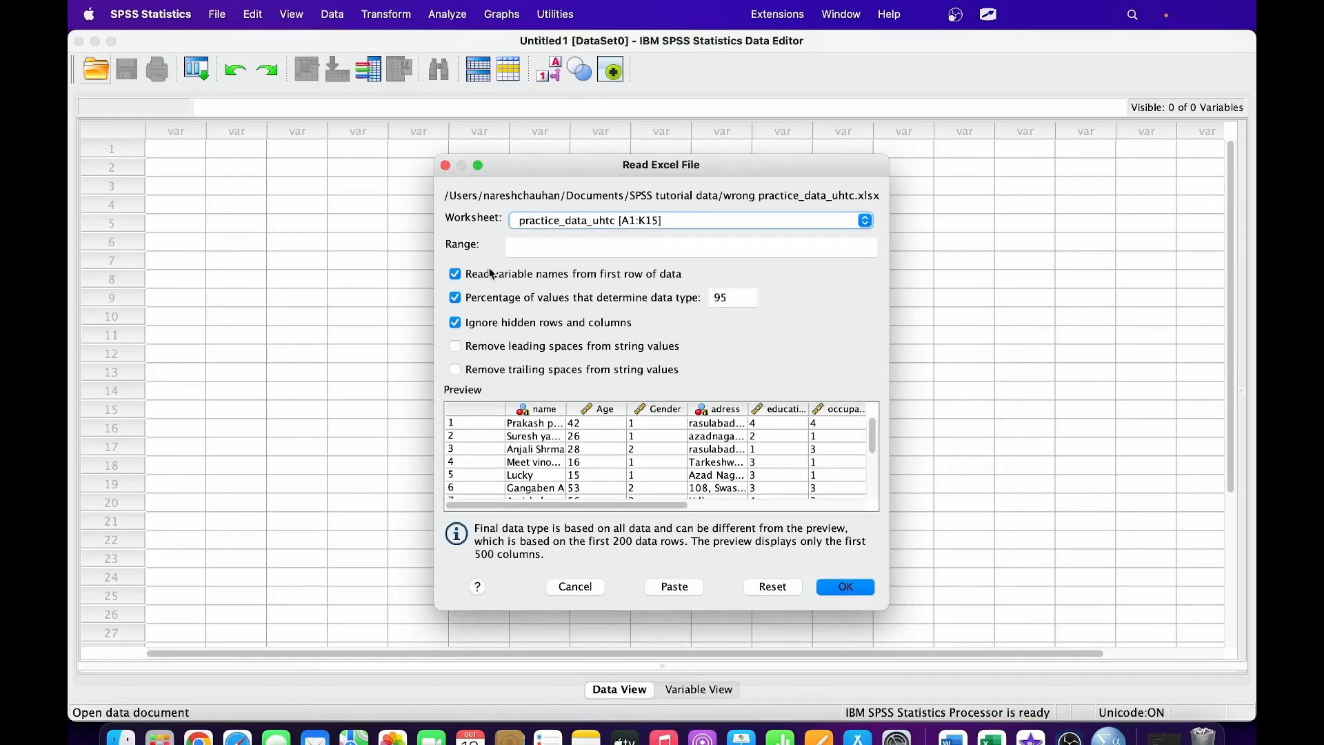
key("ctrl+a")
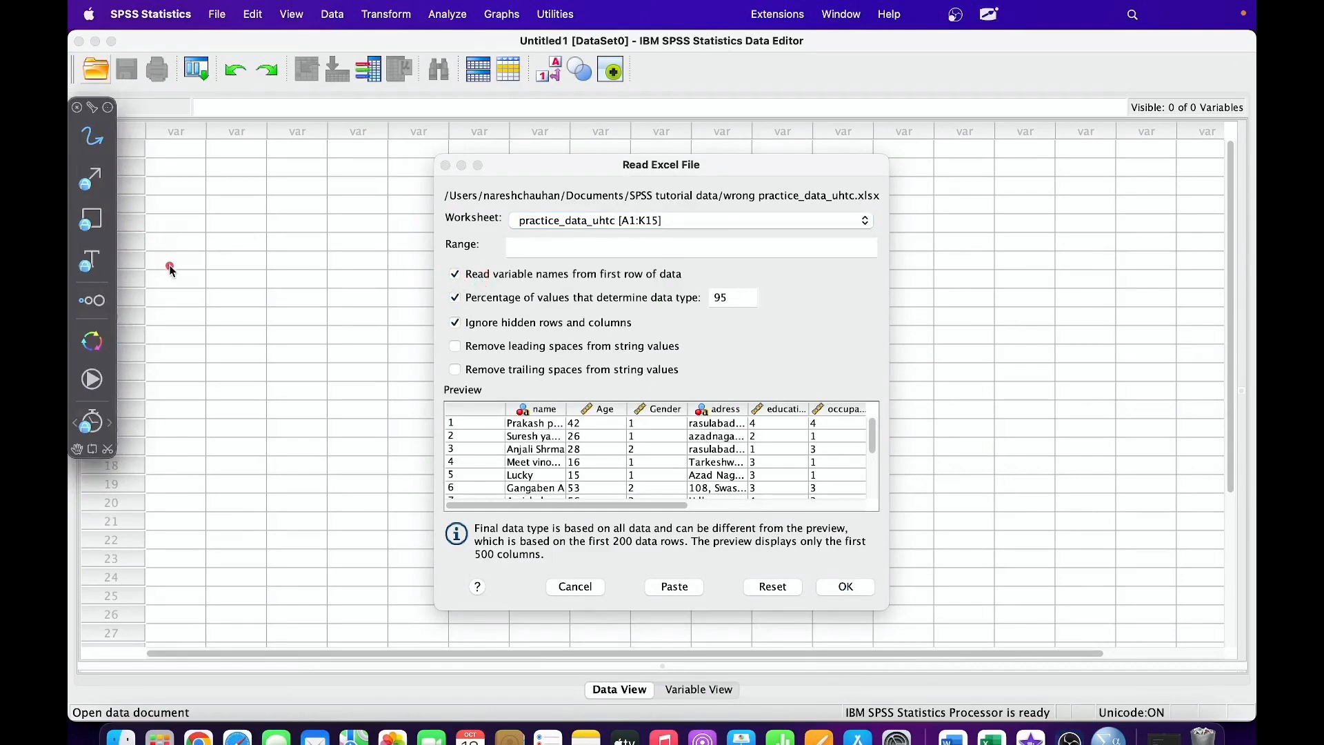
key("f")
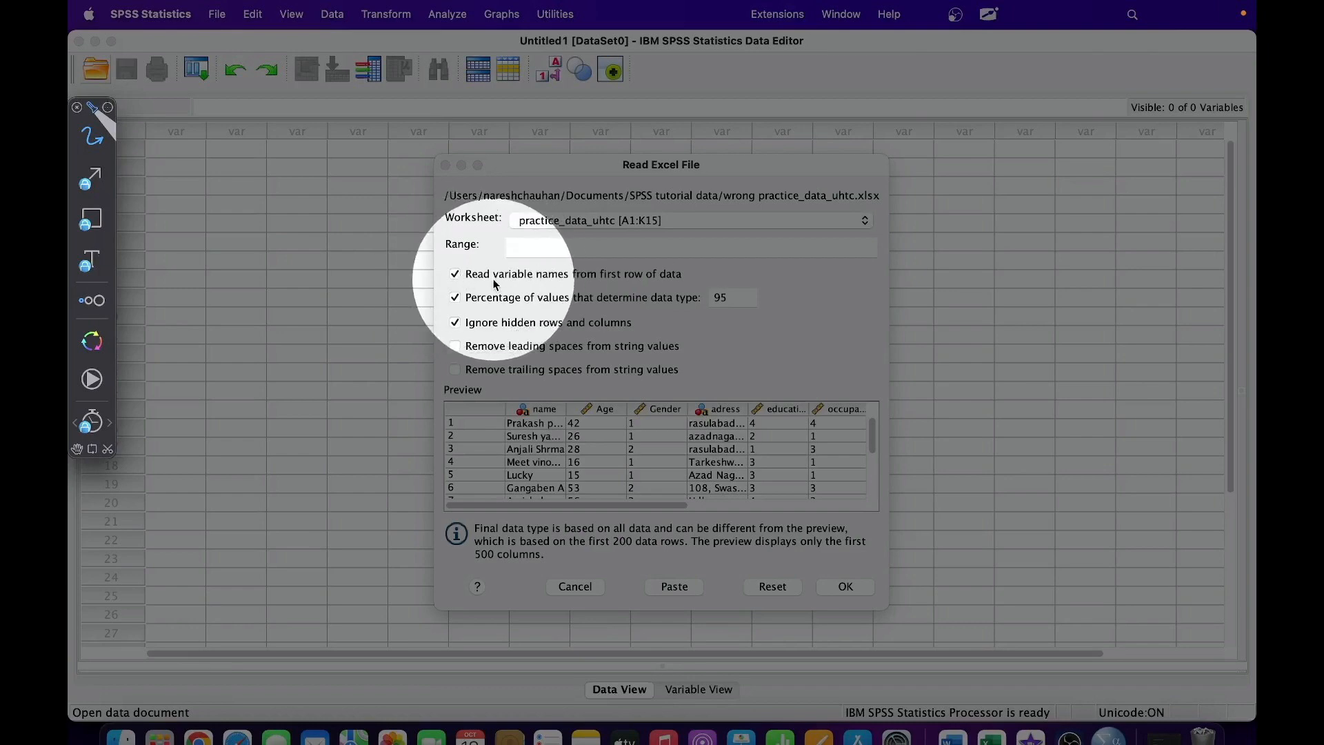
key("Escape")
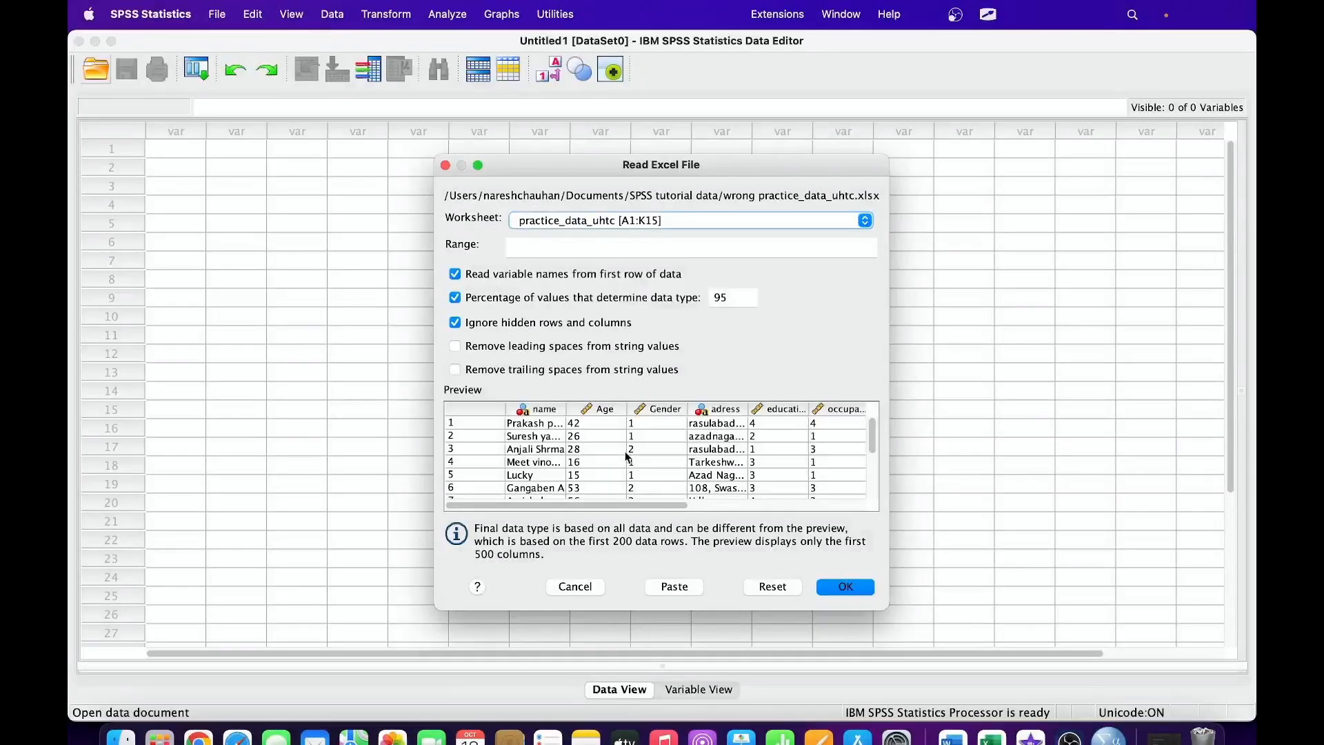
left_click(845, 586)
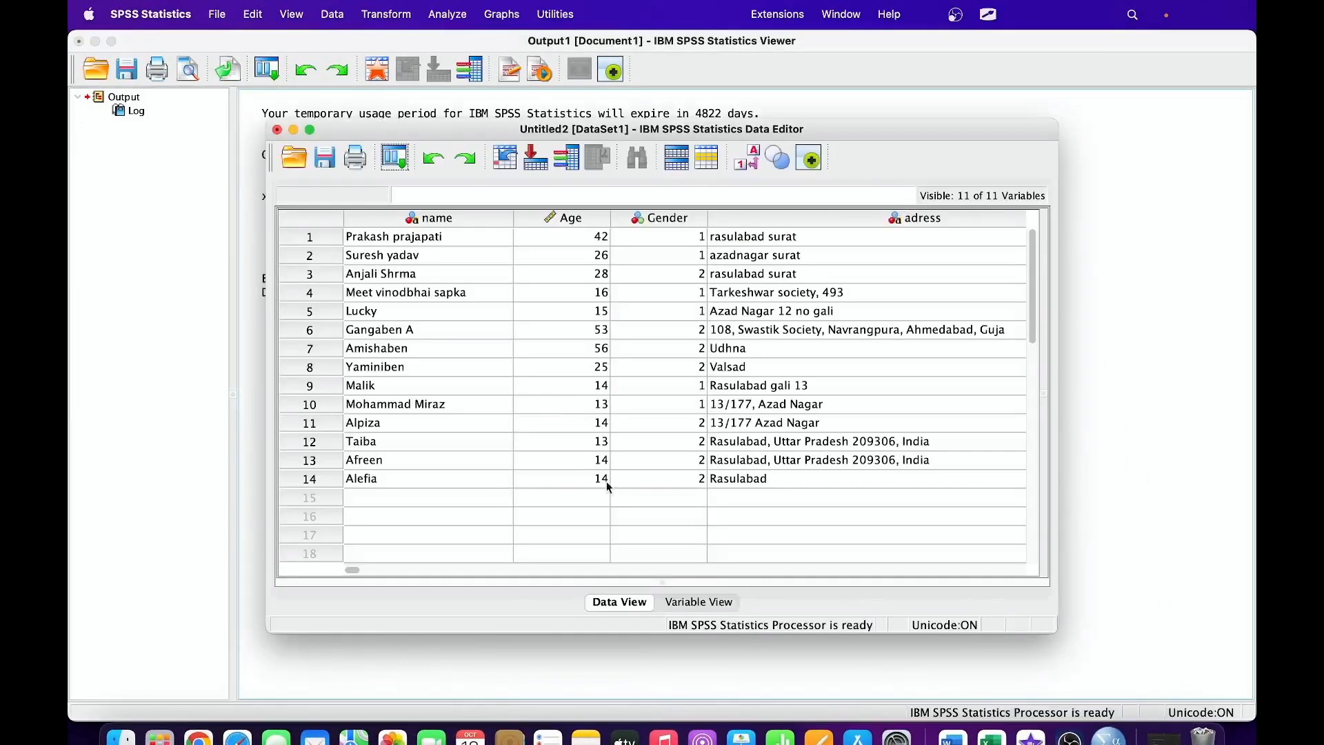
Examine the imported variable names and definitions, and check the data imported for the three meal columns after outcome.
left_click(695, 603)
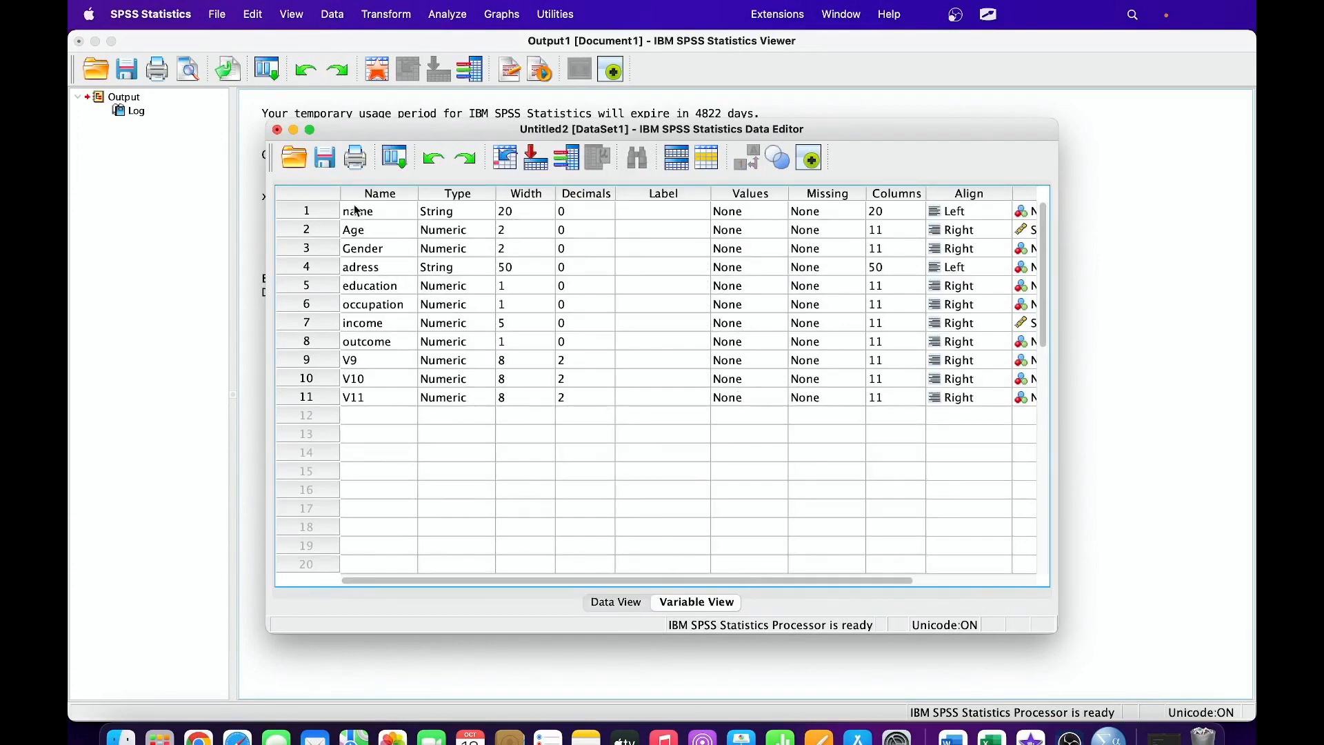
left_click(309, 131)
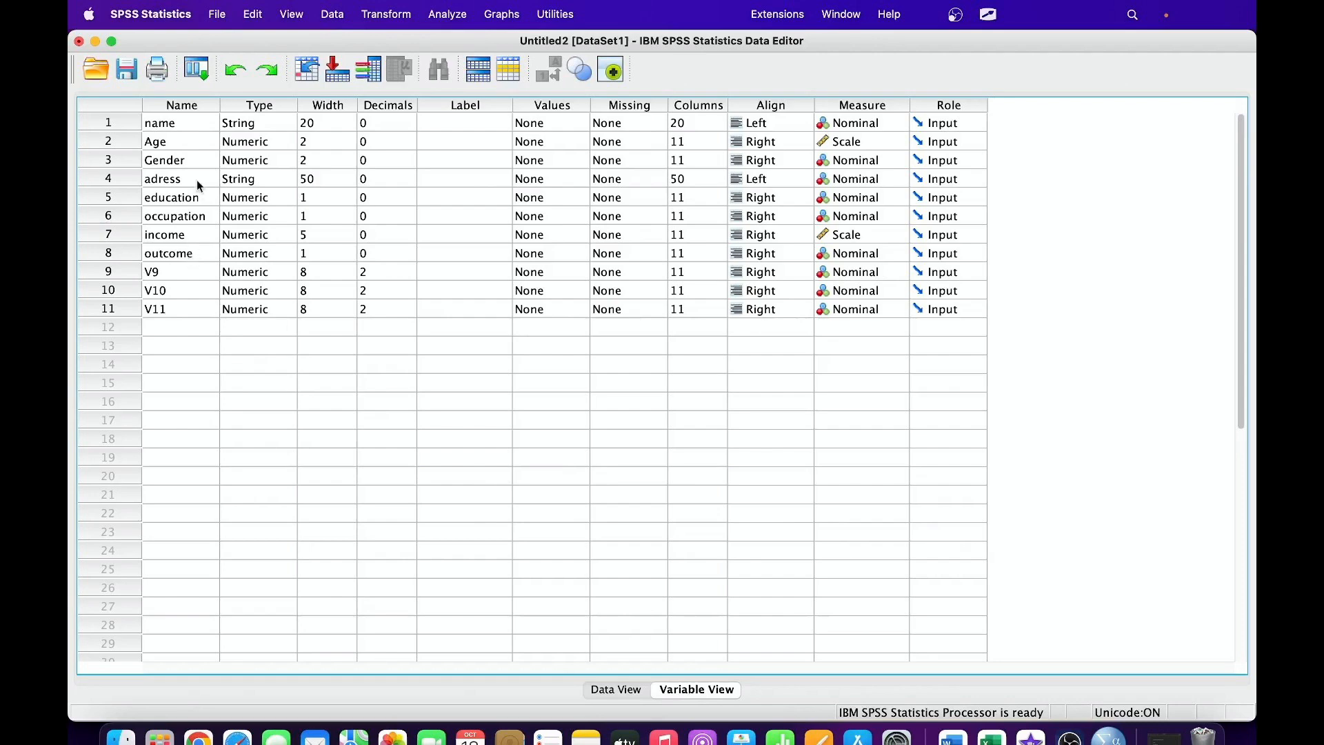
double_click(128, 125)
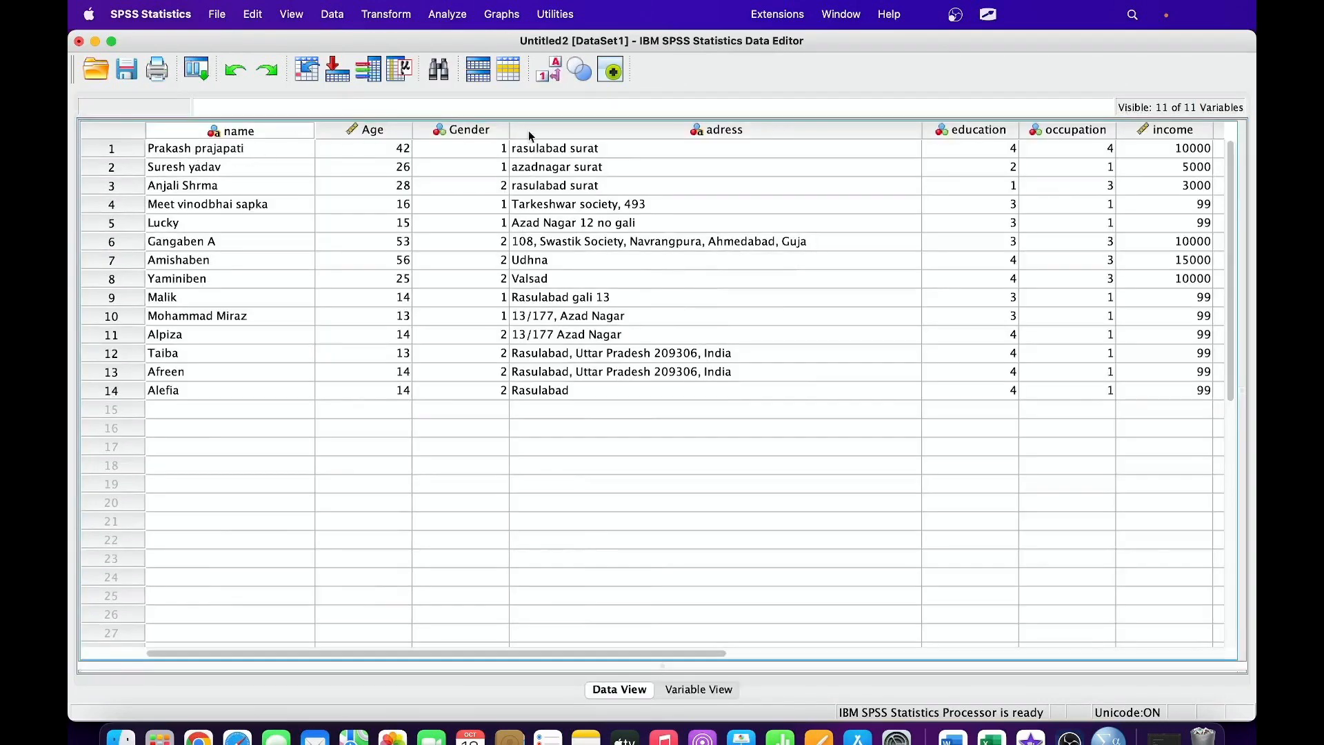
left_click(693, 691)
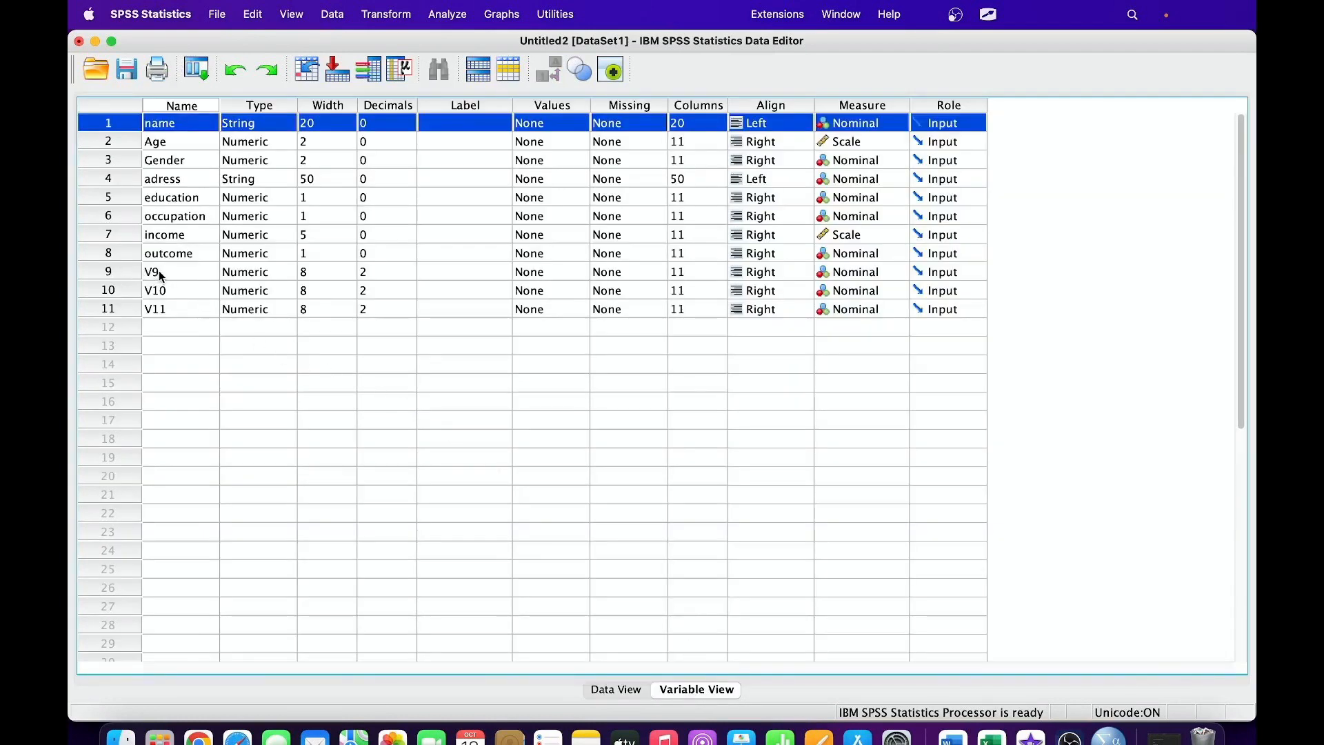
double_click(121, 271)
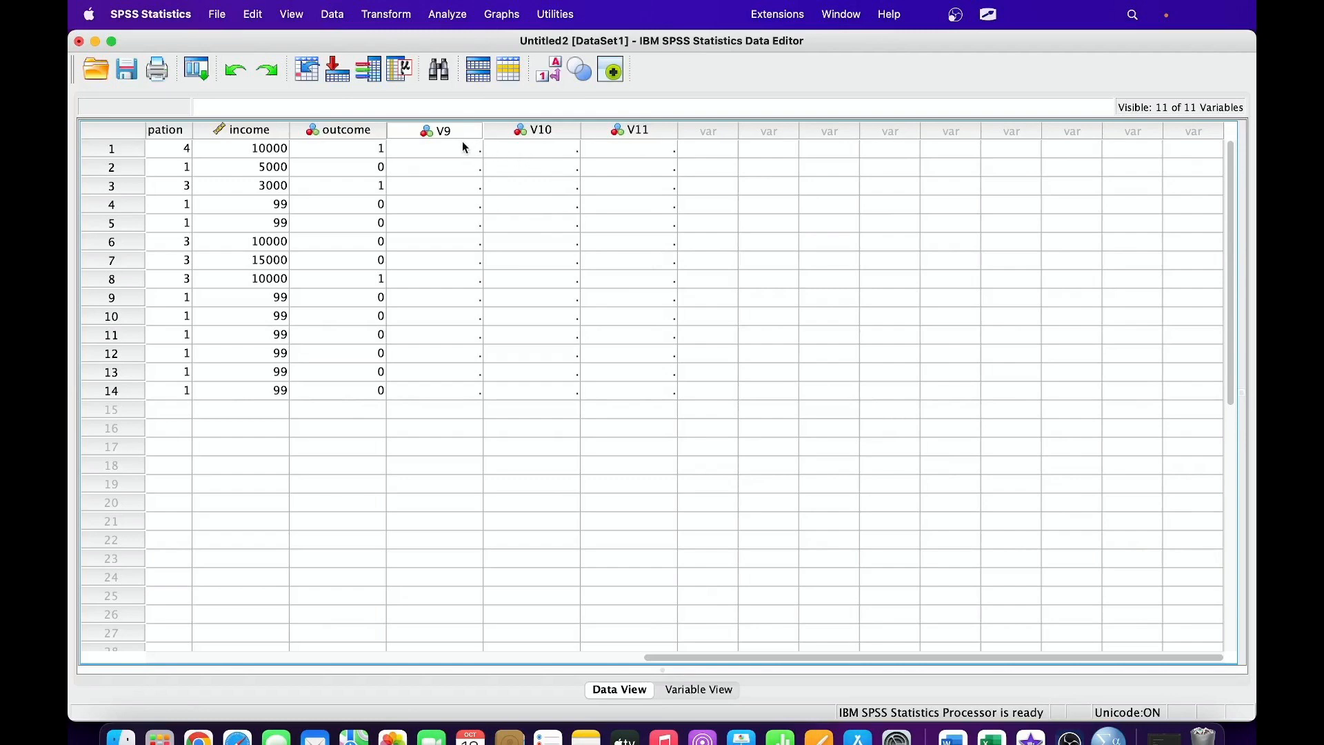
mouse_move(419, 133)
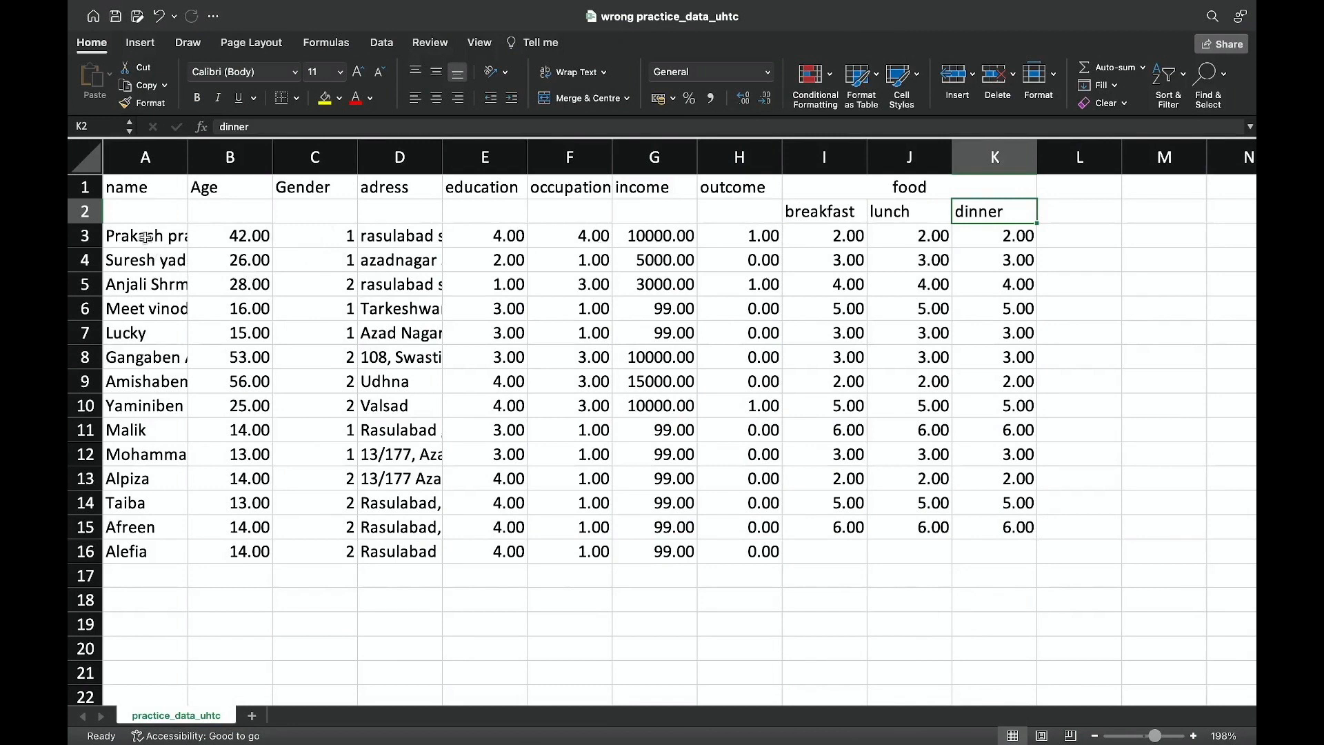
Back in the Excel worksheet, move the respondent data in A3:H16 up one row so it starts at A2.
left_click_drag(146, 236, 759, 556)
key("super+c")
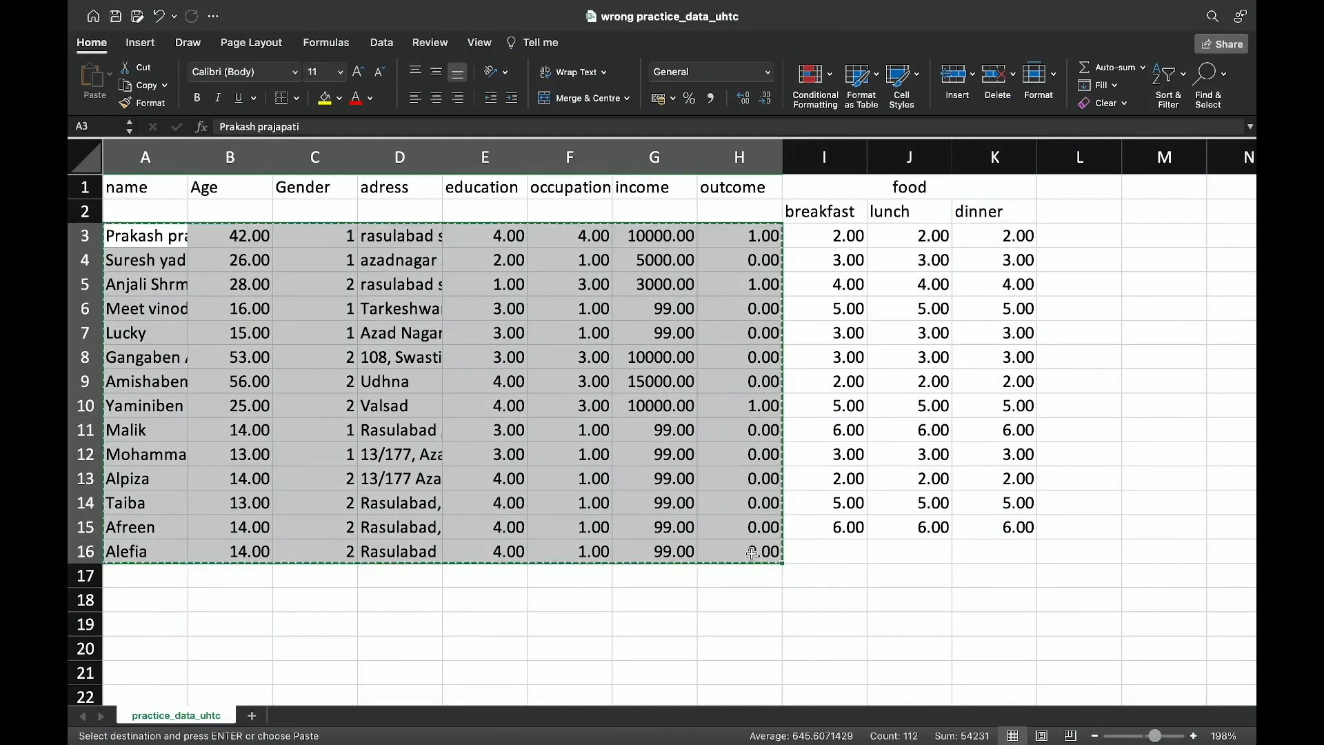
left_click(159, 219)
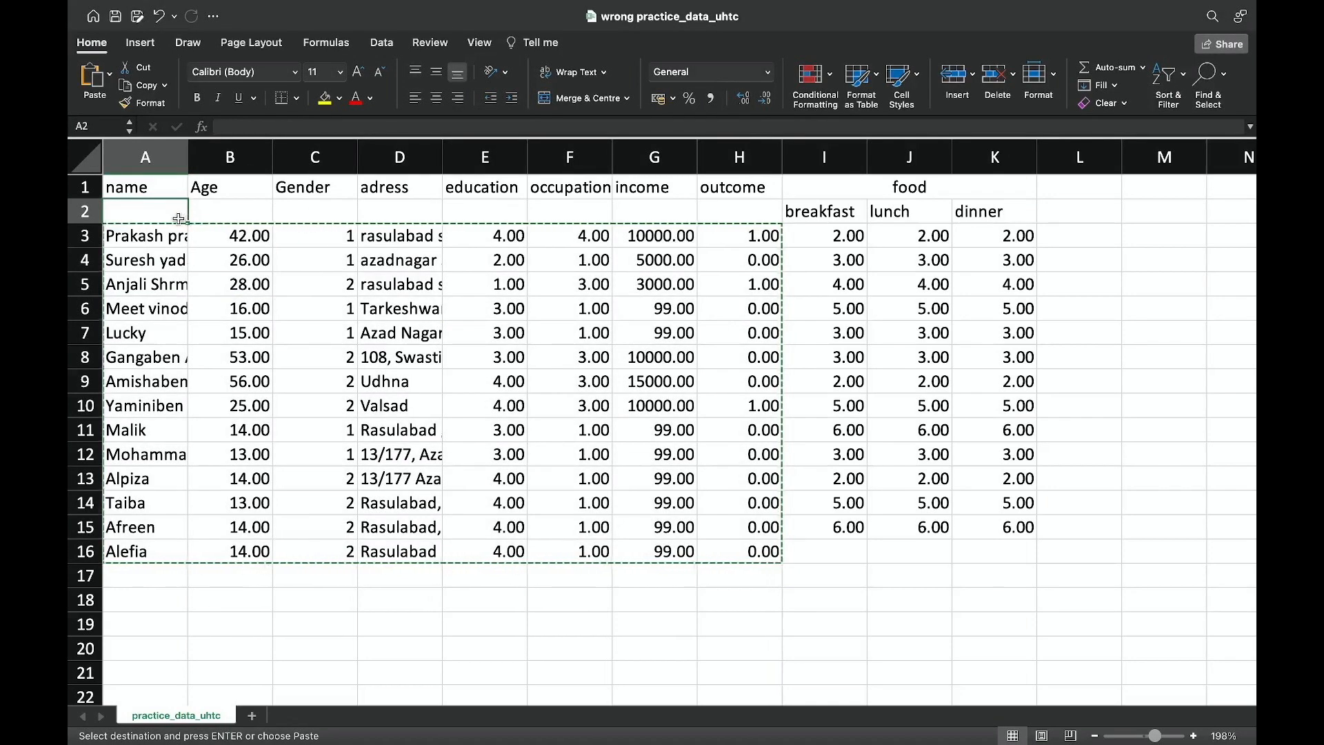
key("super+v")
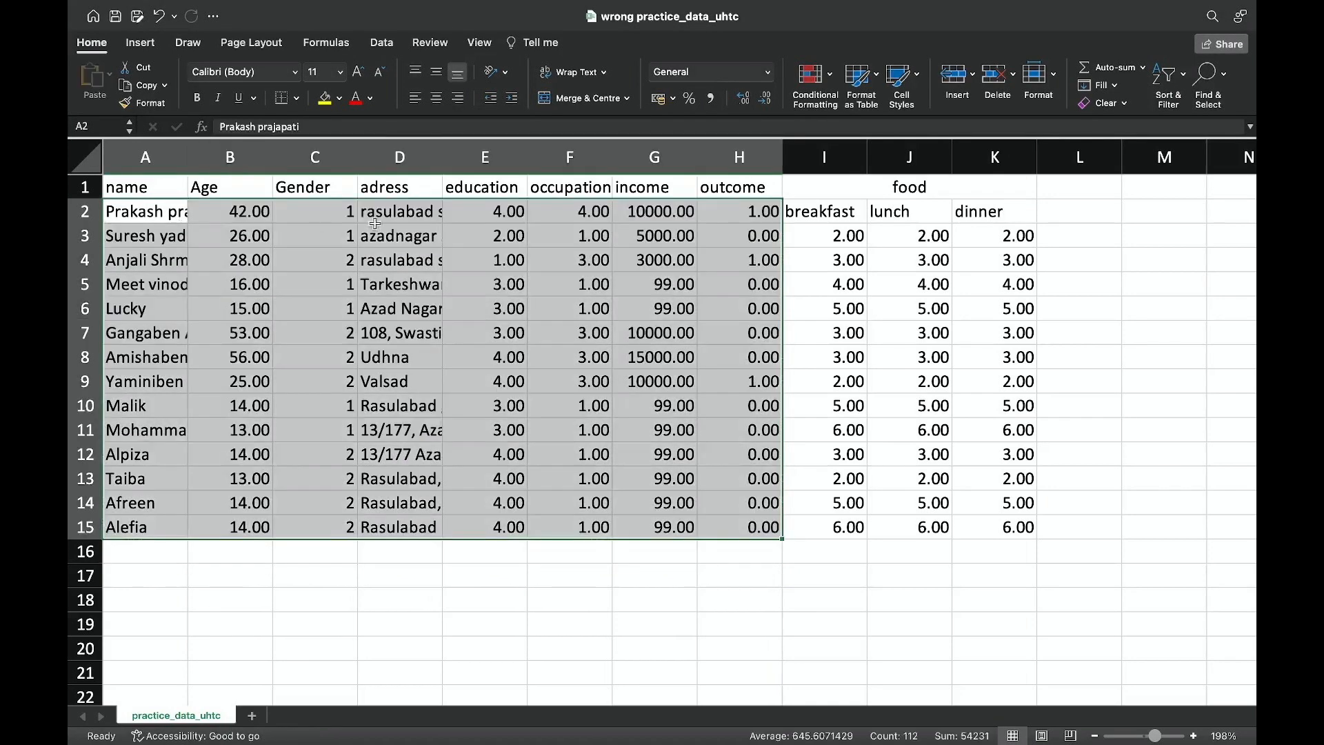
Unmerge the food heading that spans I1:K1 above the breakfast, lunch and dinner columns.
left_click(932, 195)
left_click(837, 210)
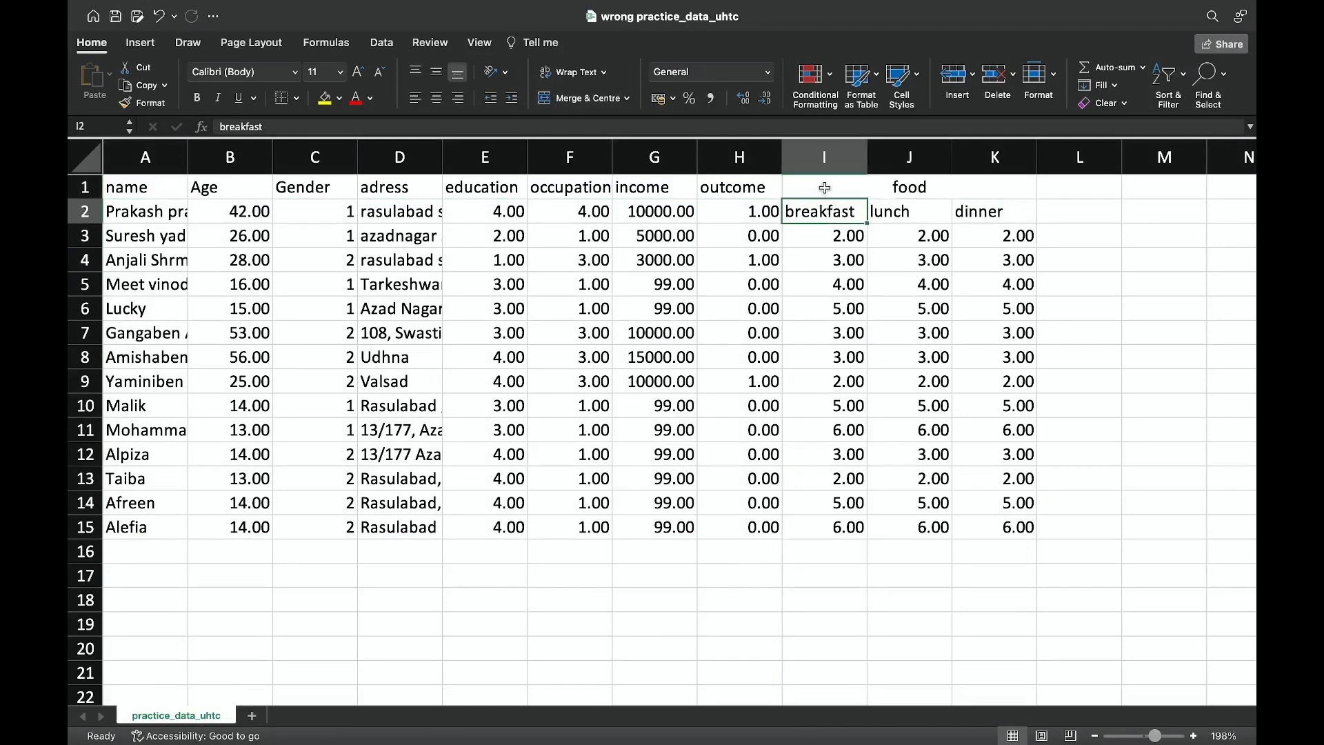
left_click(824, 188)
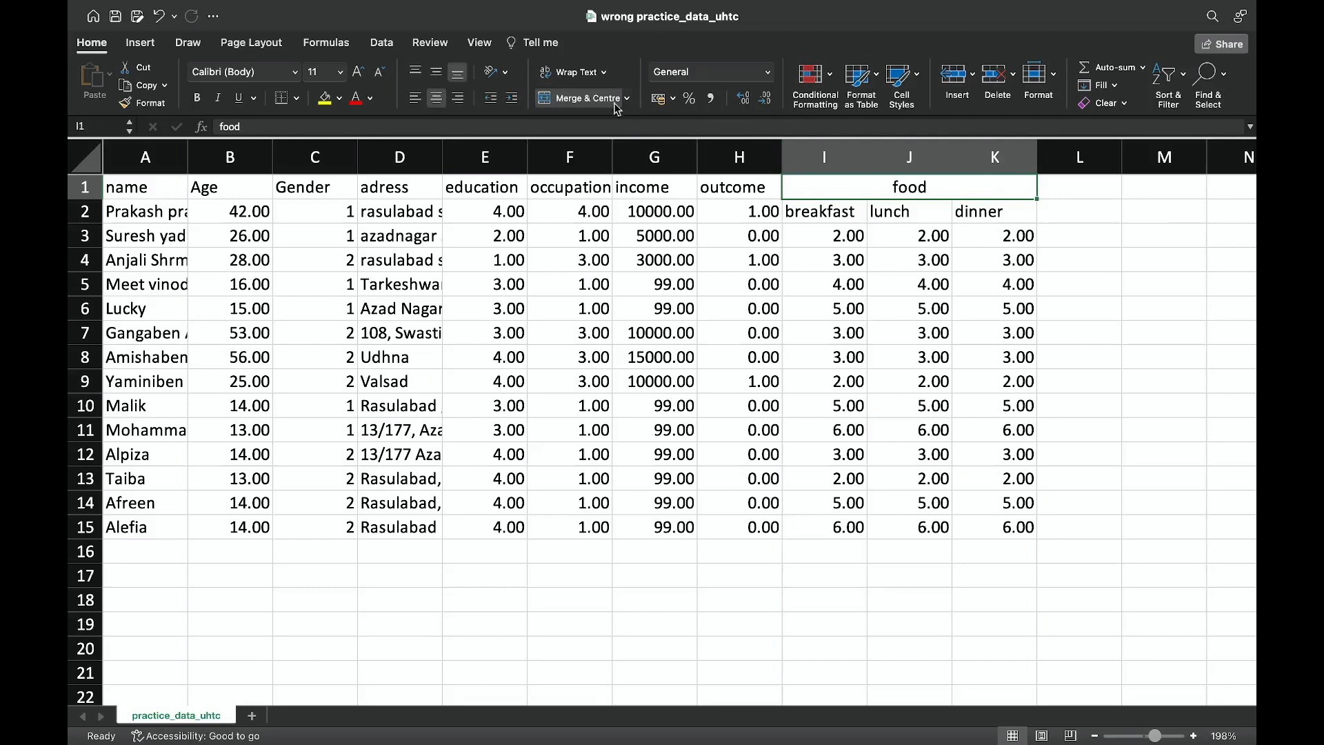
left_click(586, 98)
left_click(811, 196)
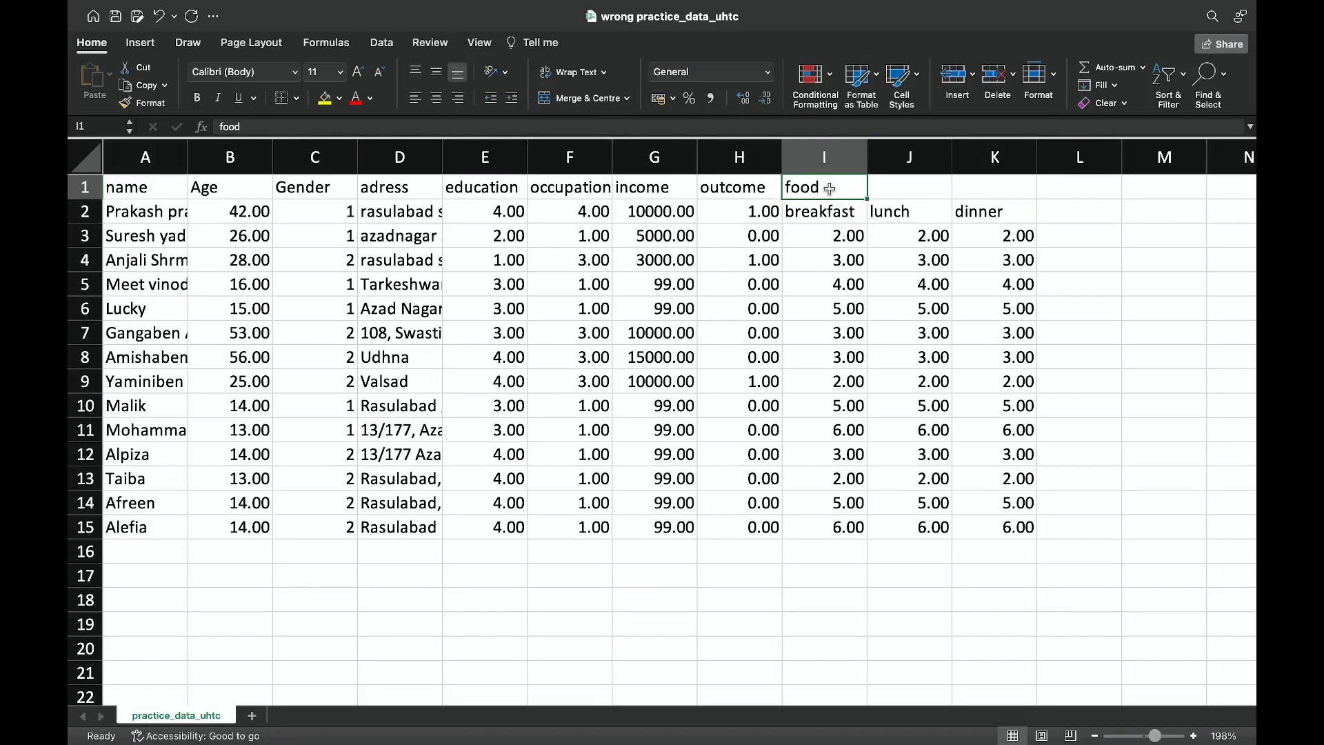
Replace the food heading in cell I1 with breakfast_food.
double_click(824, 186)
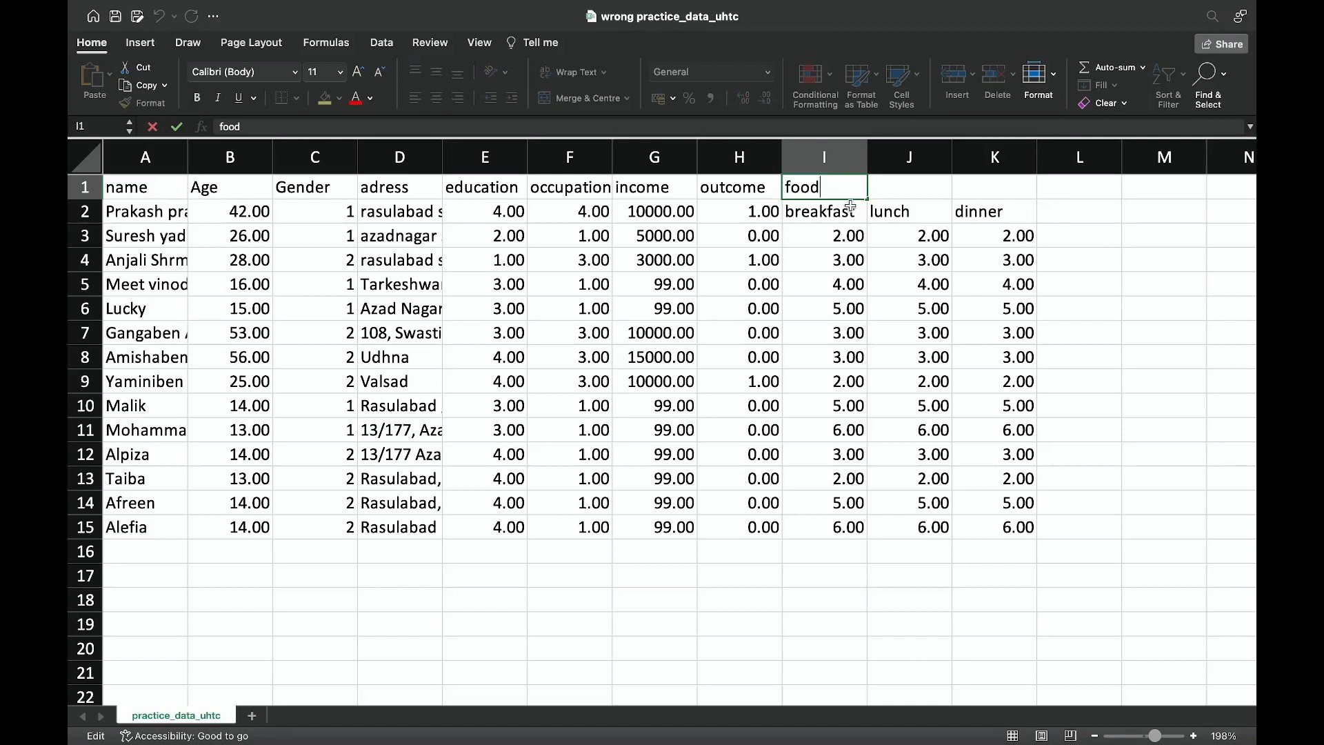
left_click(842, 213)
double_click(819, 195)
key("BackSpace")
key("BackSpace")
key("BackSpace")
key("BackSpace")
type("breakfast")
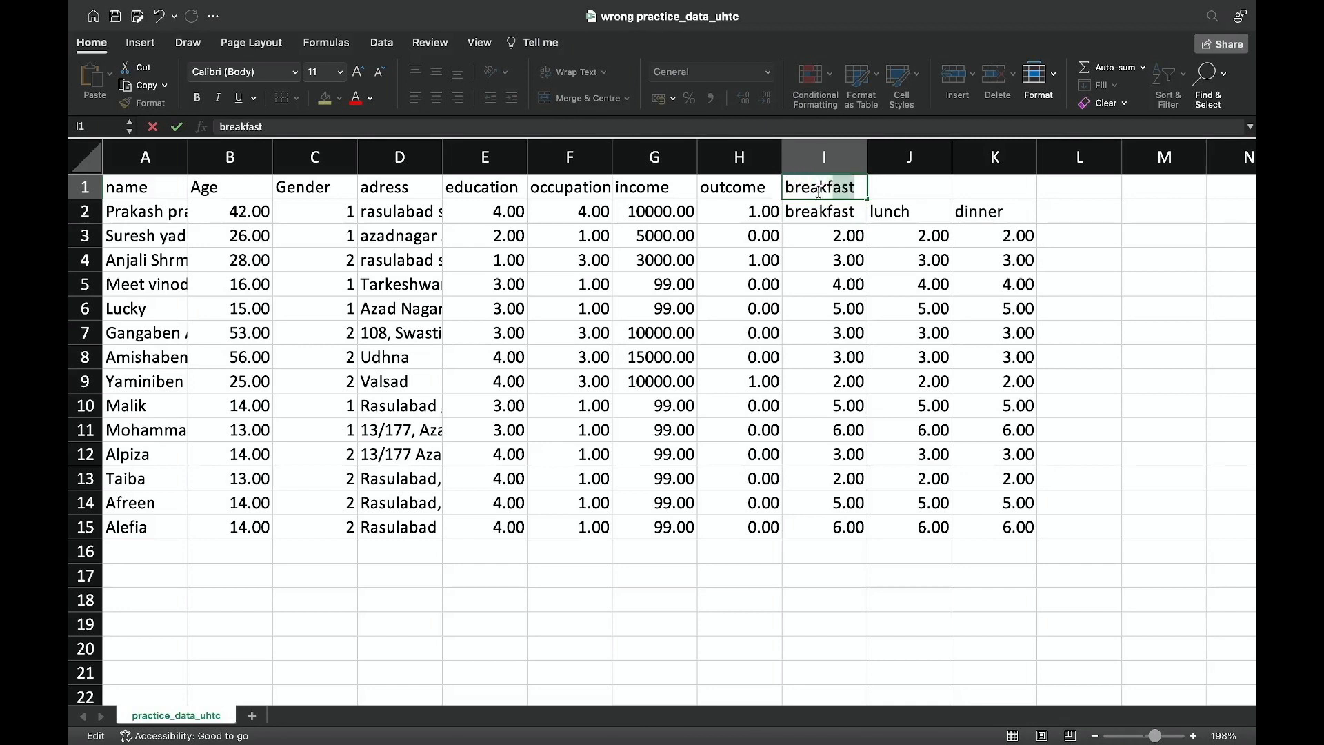
type("ast_food")
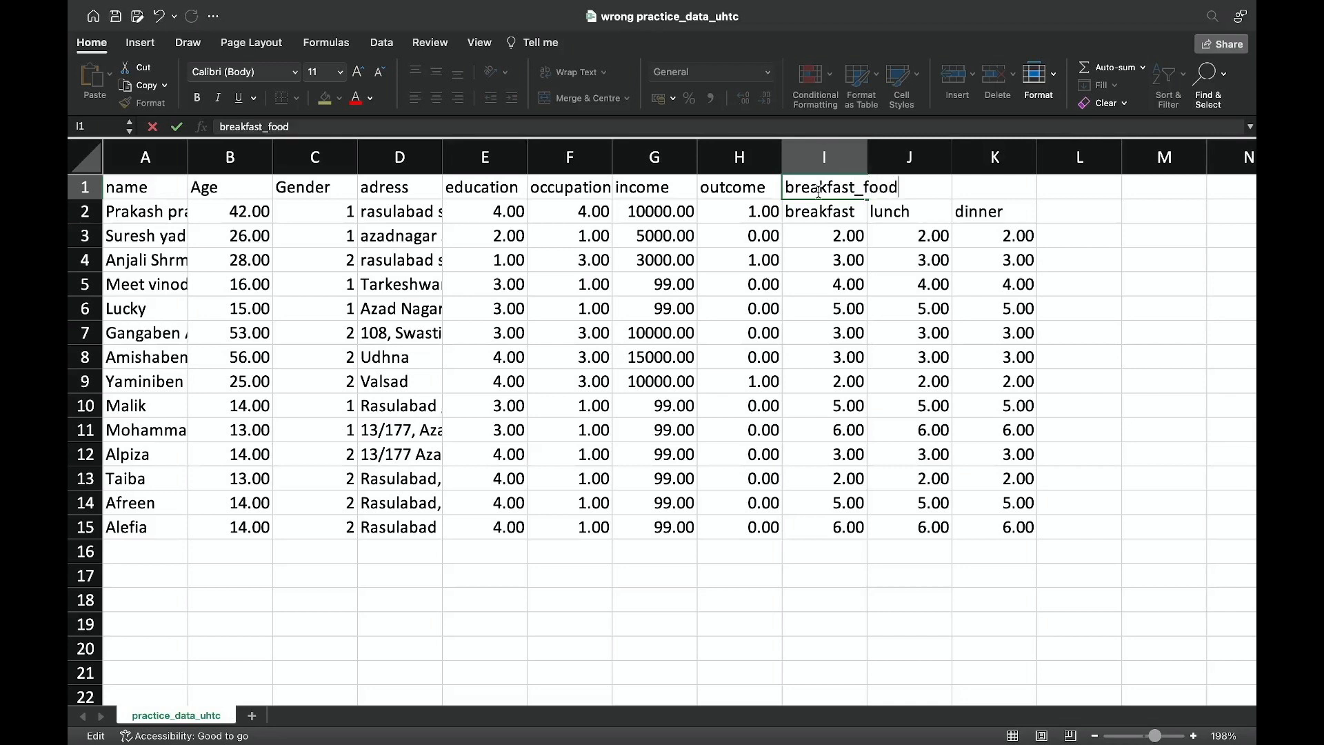
key("Tab")
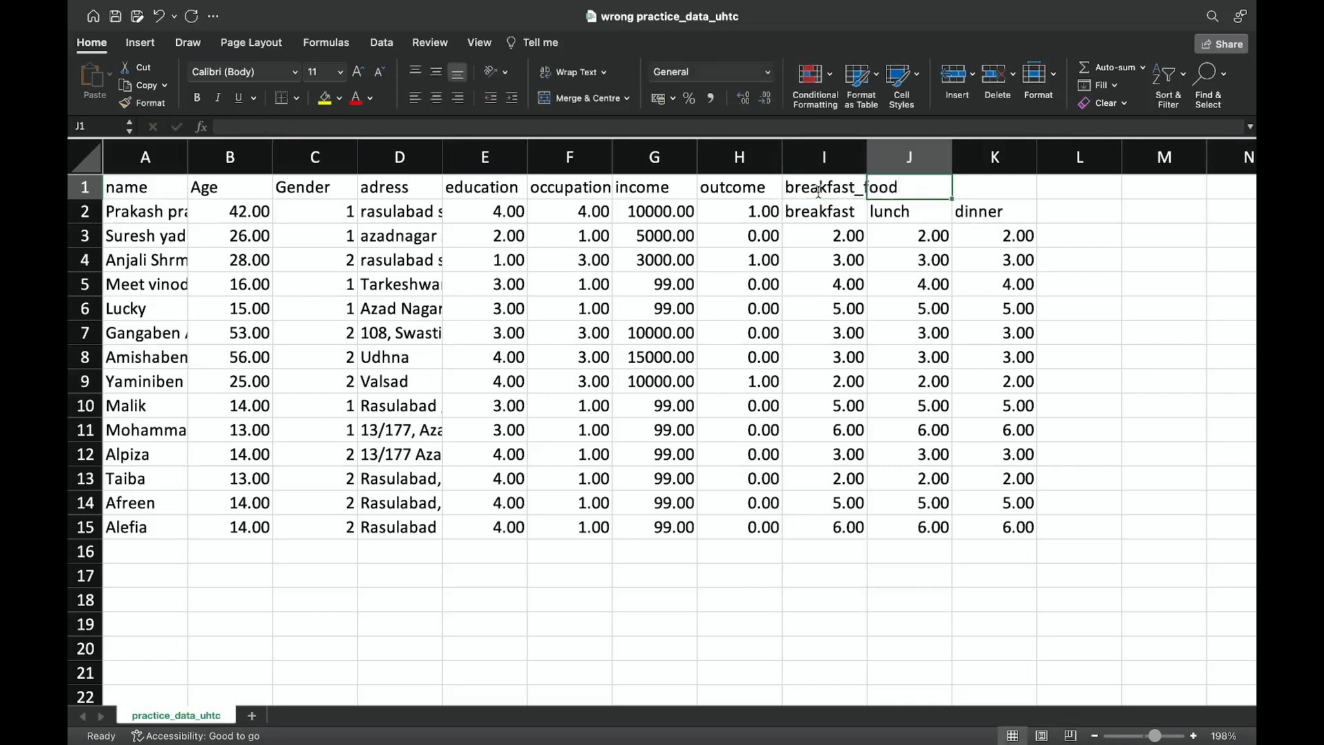
Enter the headings lunch_food in cell J1 and dinner_food in cell K1.
type("lunch")
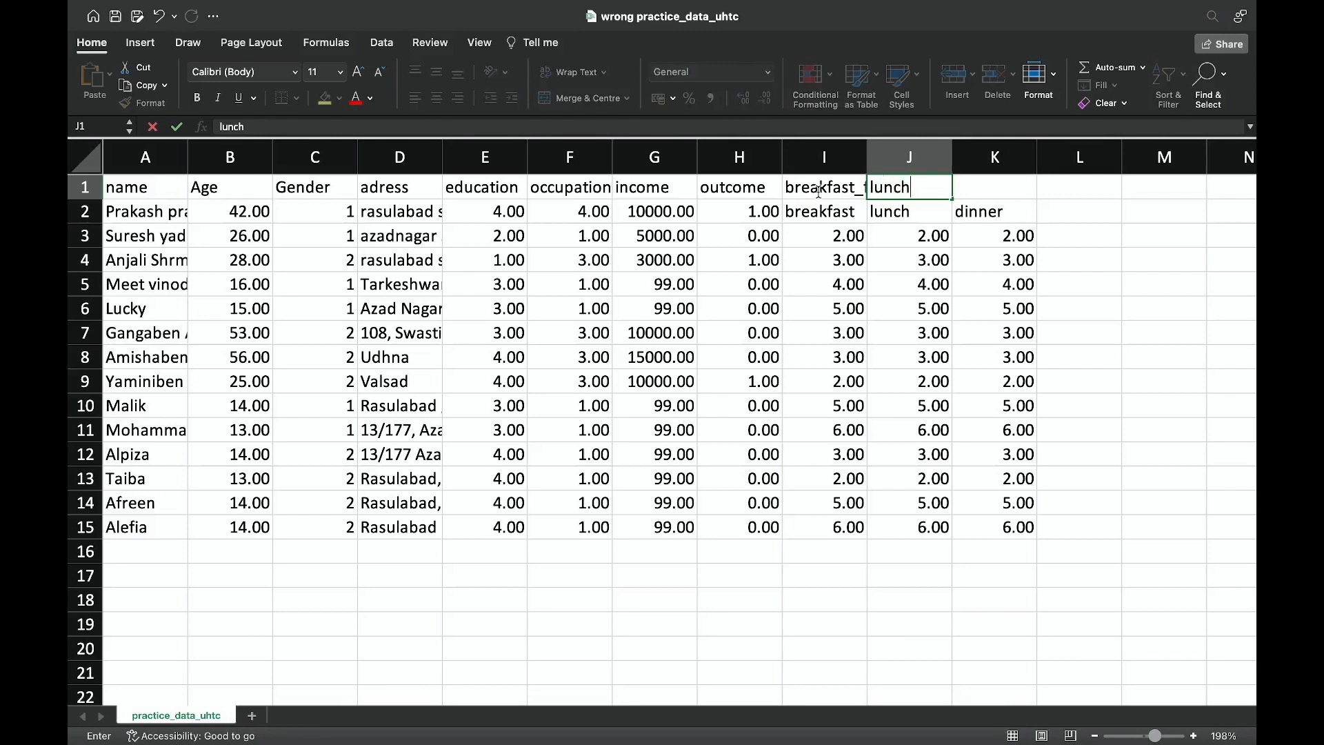
type("ood")
key("Tab")
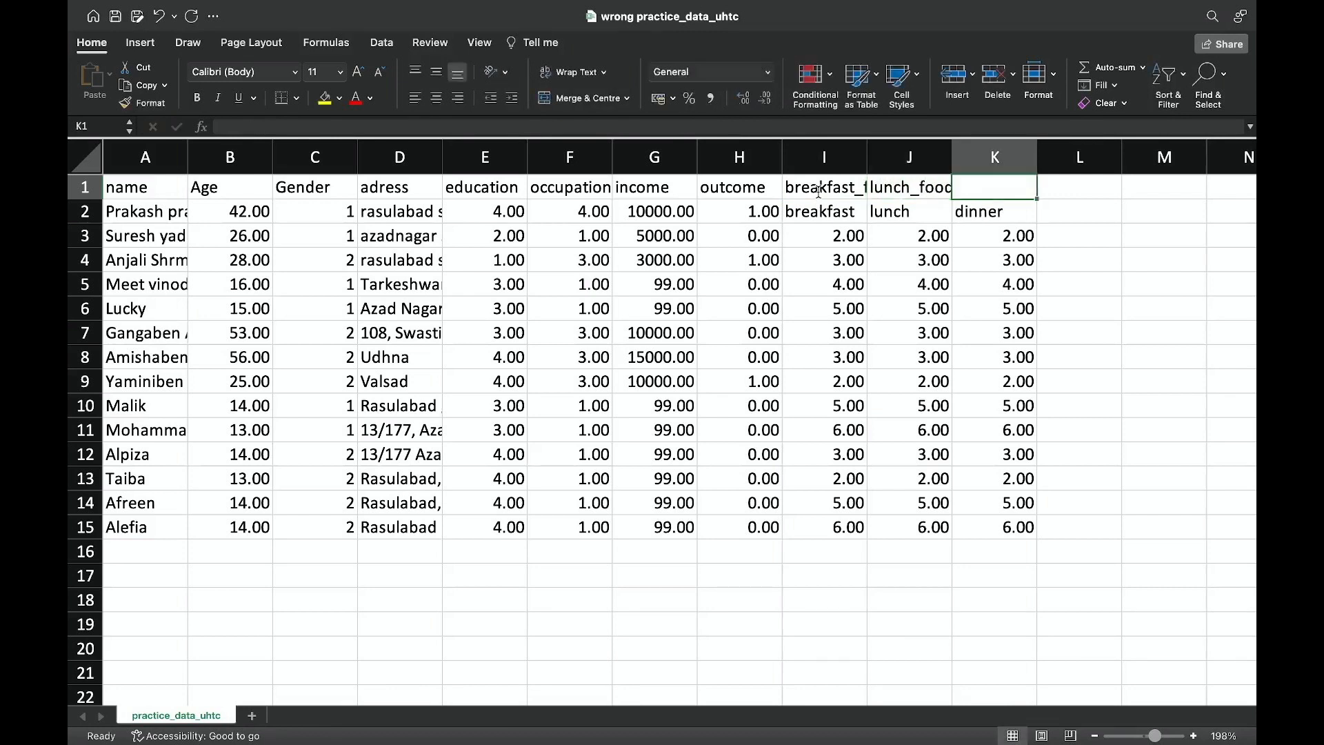
type("dinner")
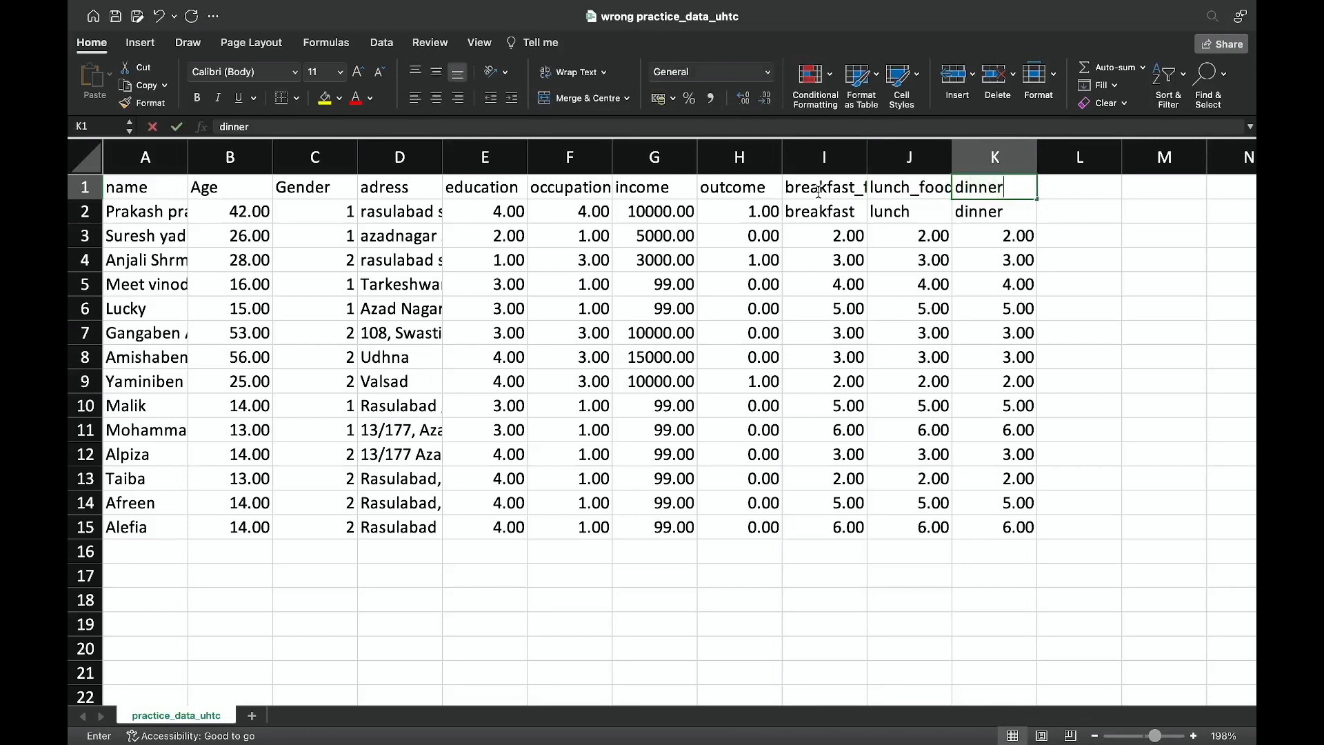
type("_food")
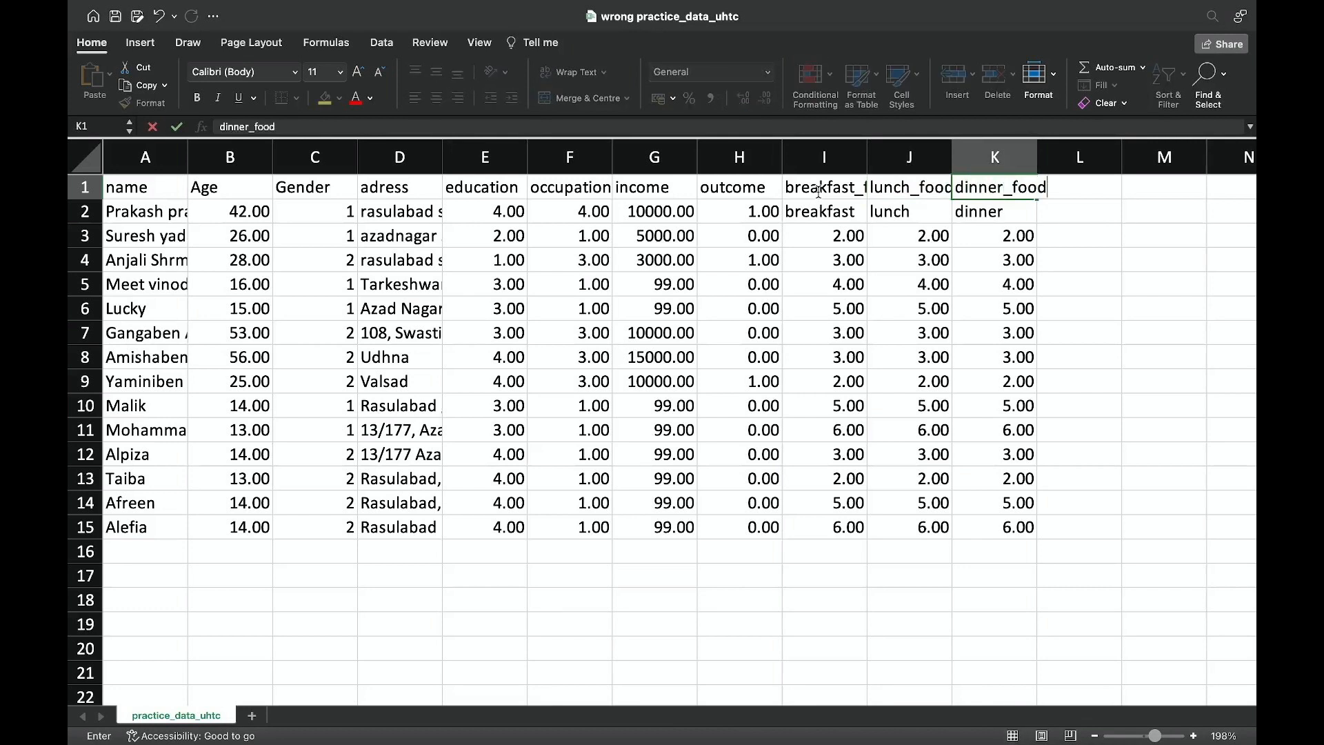
key("Return")
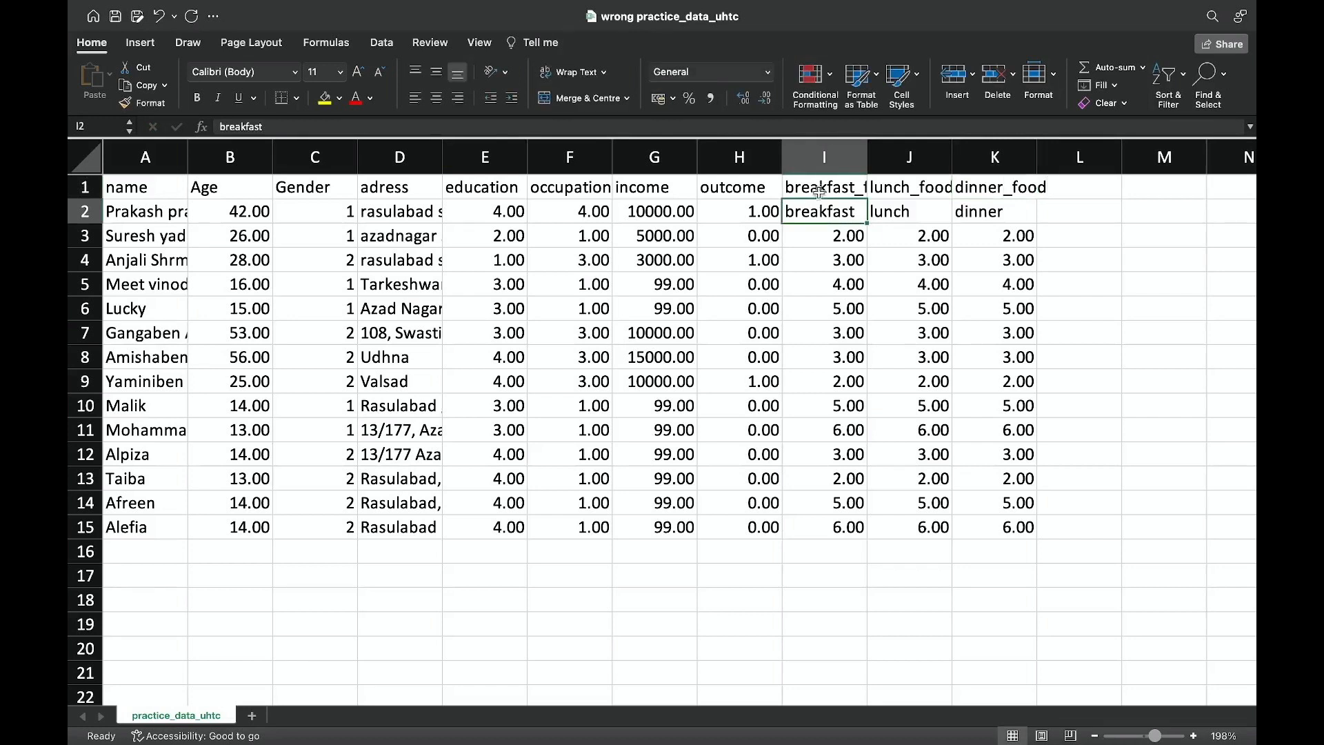
Replace the breakfast, lunch and dinner subheadings in I2:K2 with the data values 2, 3 and 3.
left_click(828, 236)
left_click(834, 215)
type("2")
key("Tab")
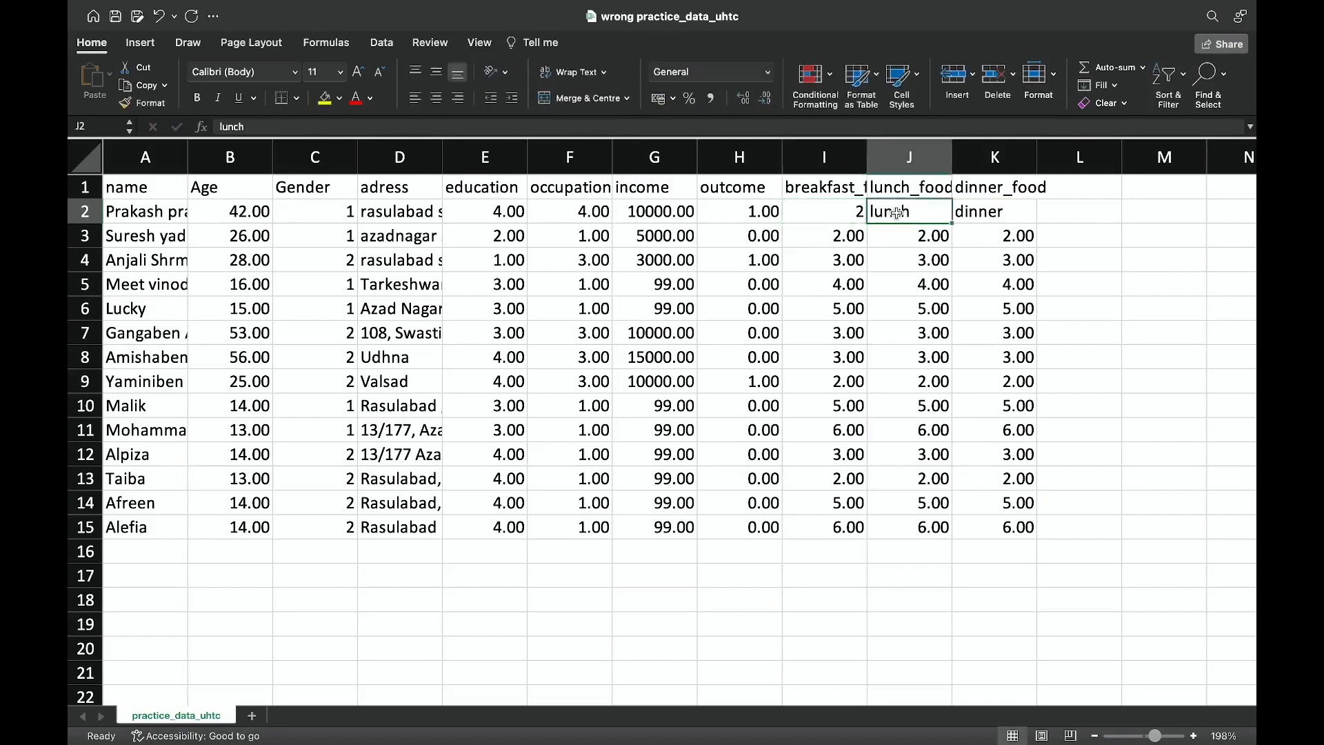
type("3")
left_click(972, 212)
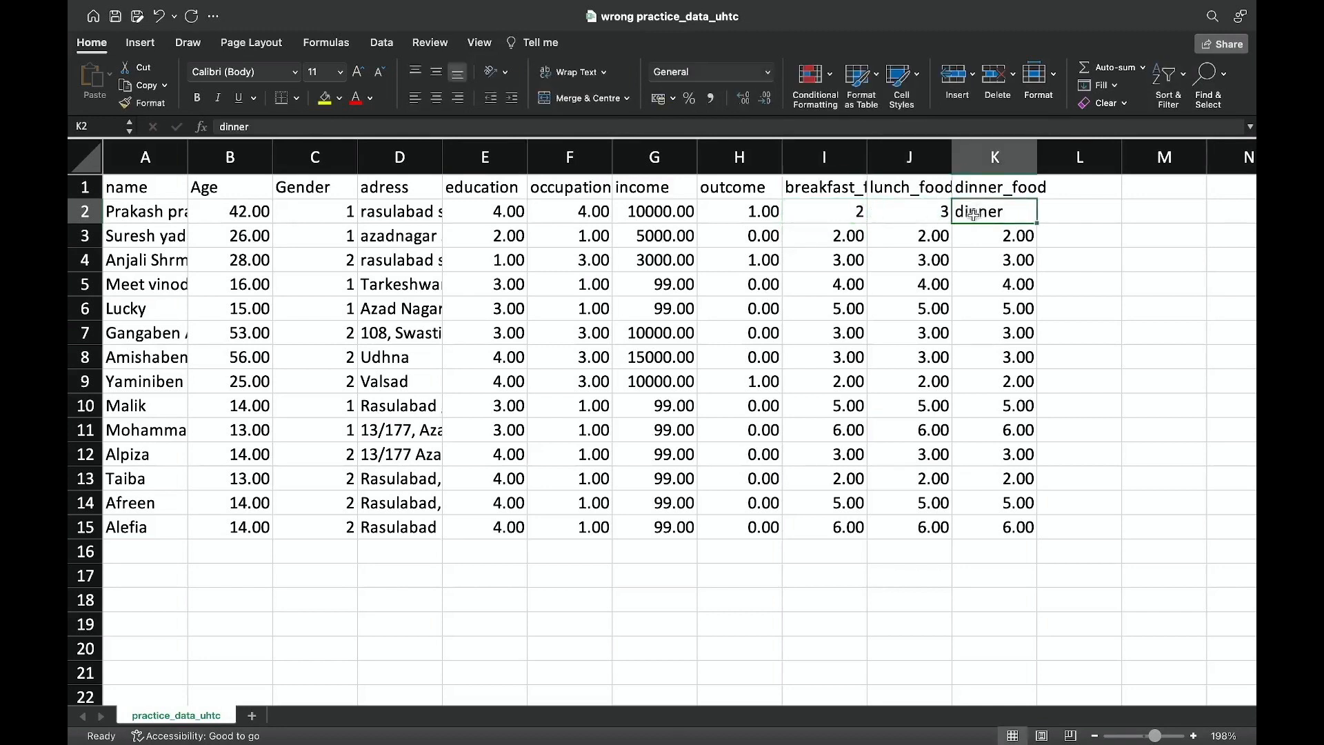
type("3")
left_click(1014, 236)
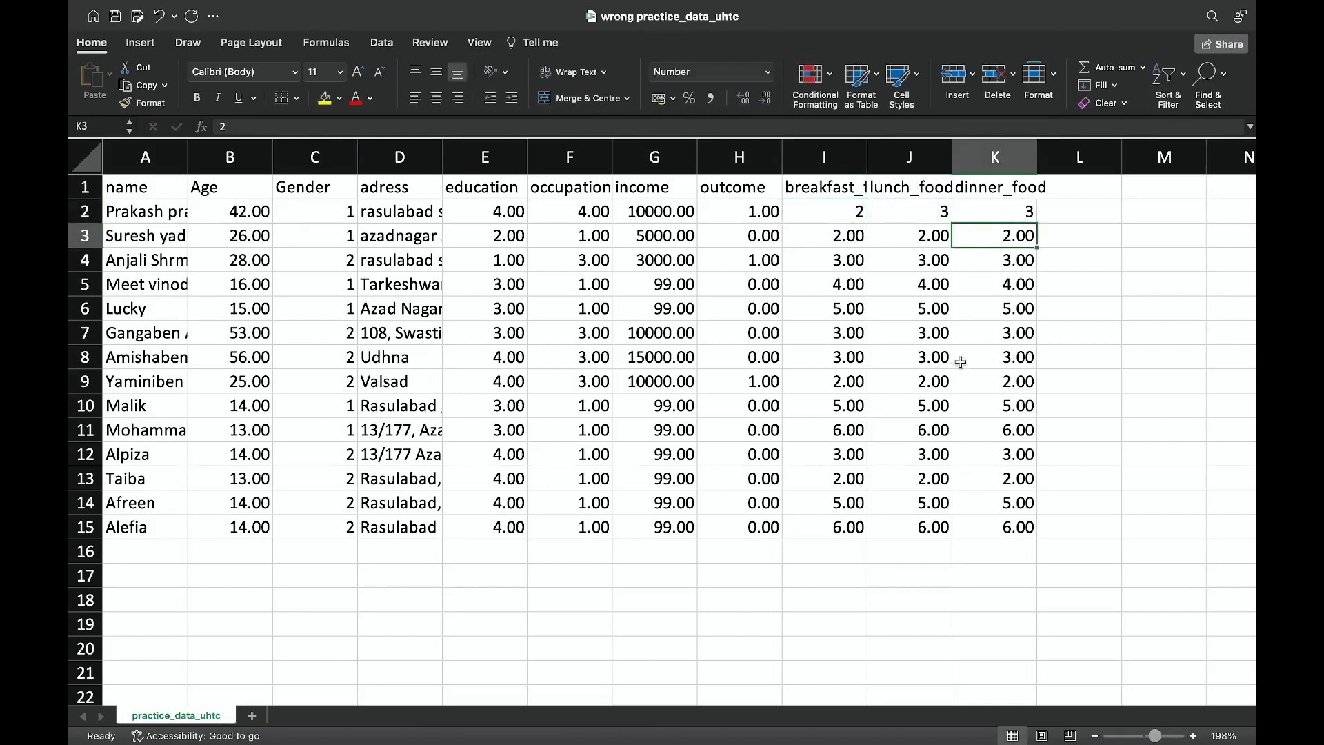
left_click(799, 221)
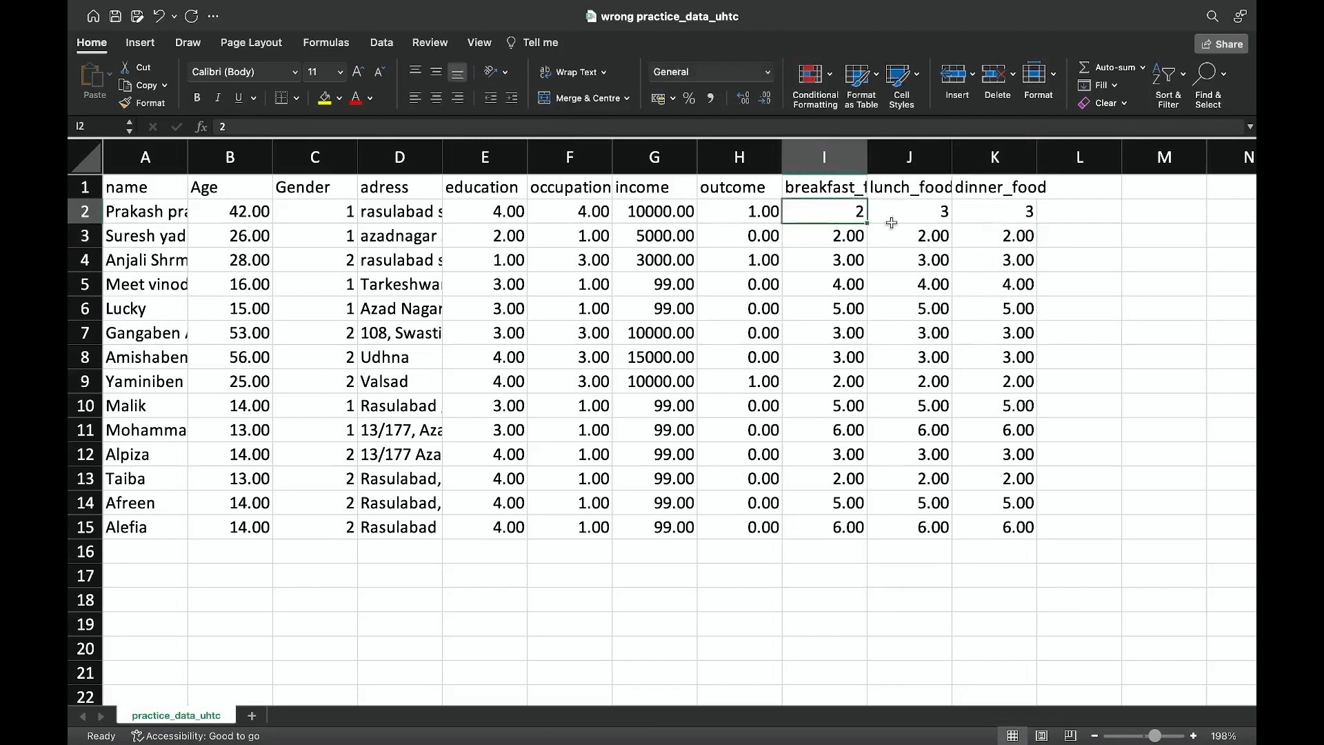
left_click(917, 219)
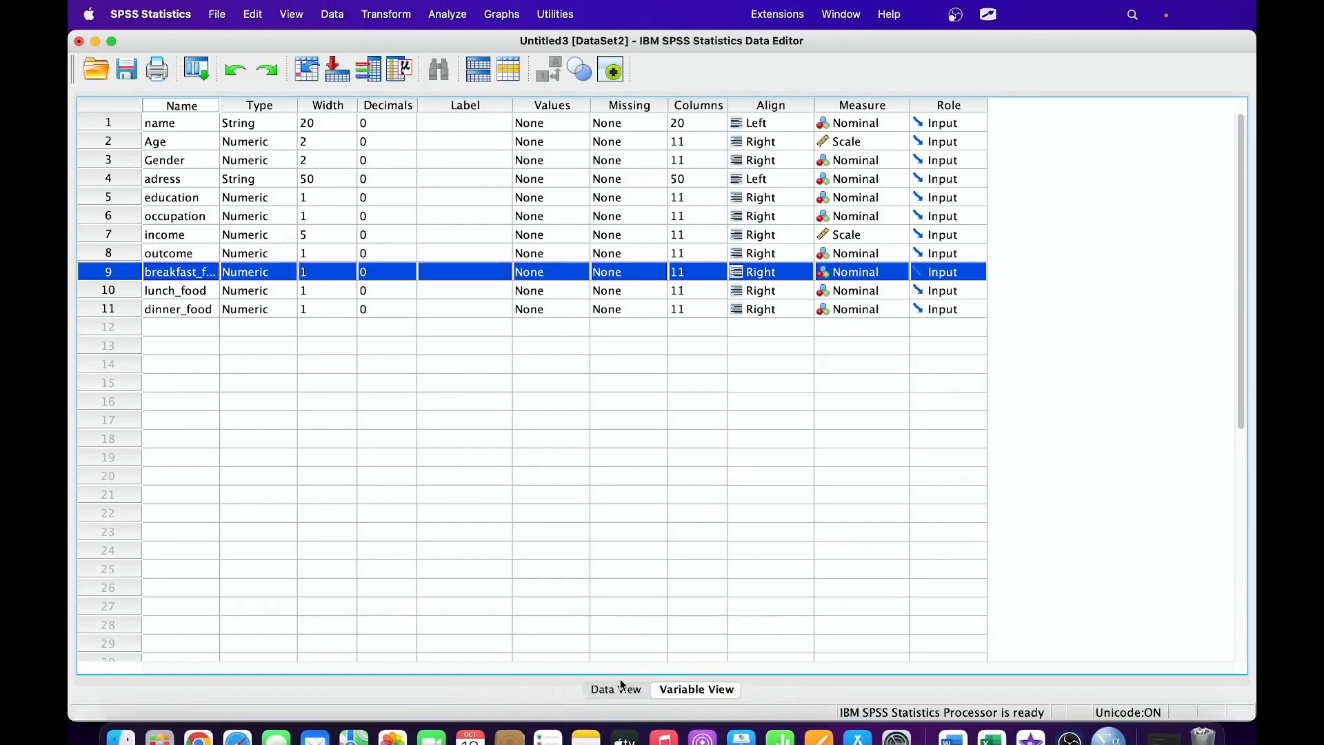
In SPSS, check the imported meal variables and their data, widening the Name column to show breakfast_food in full.
left_click(617, 690)
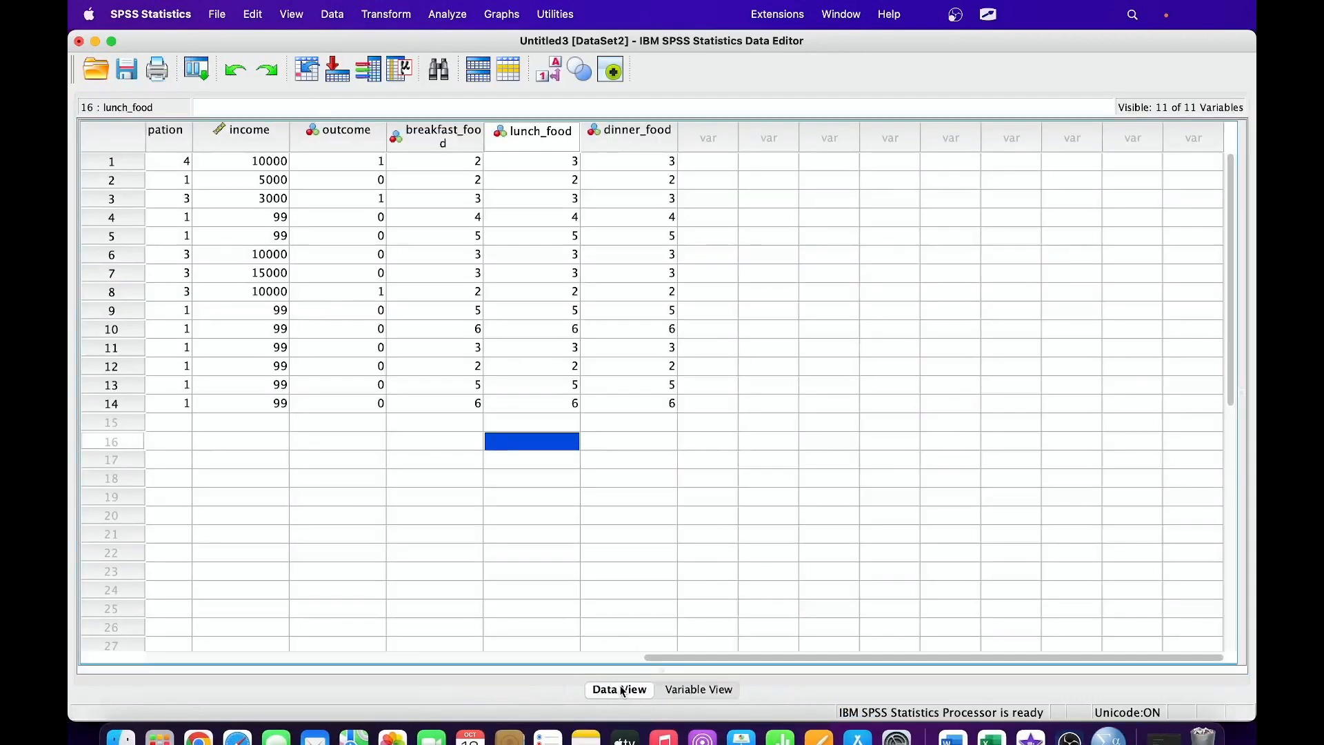
left_click(678, 690)
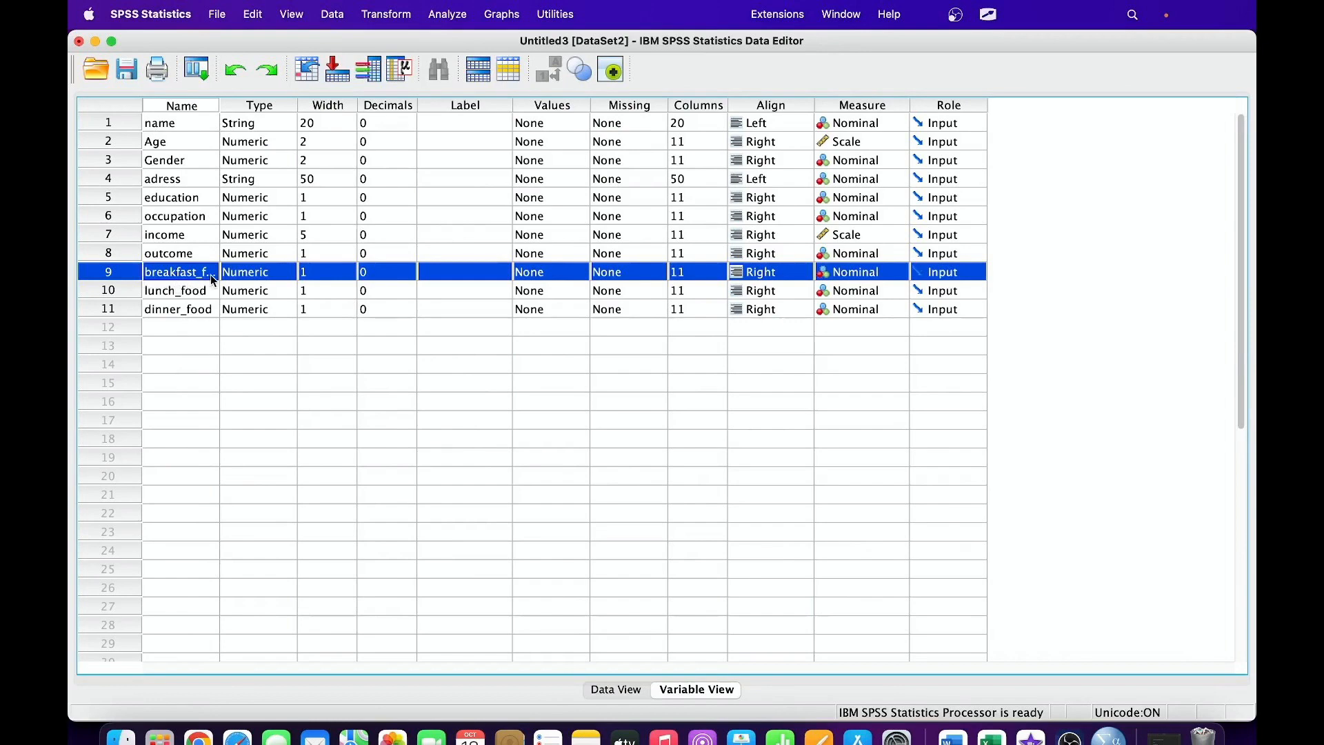
left_click_drag(219, 106, 247, 109)
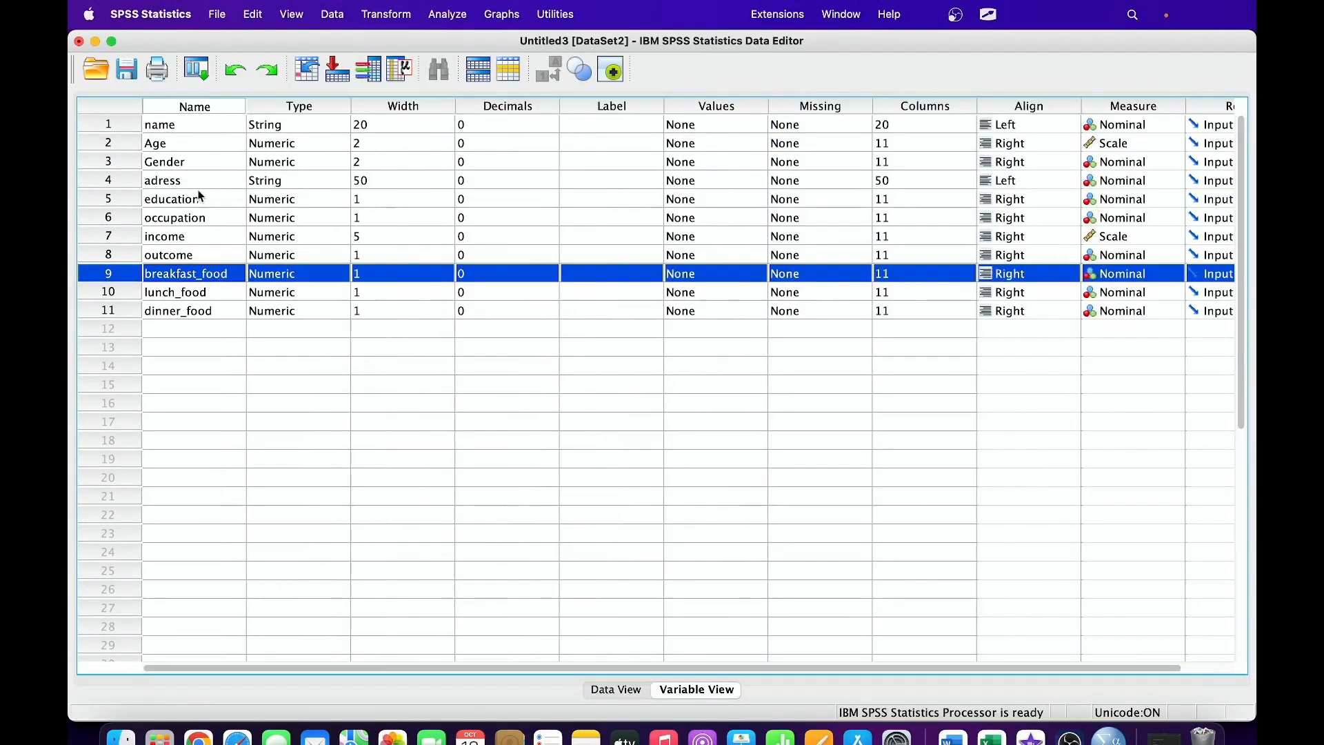
double_click(108, 273)
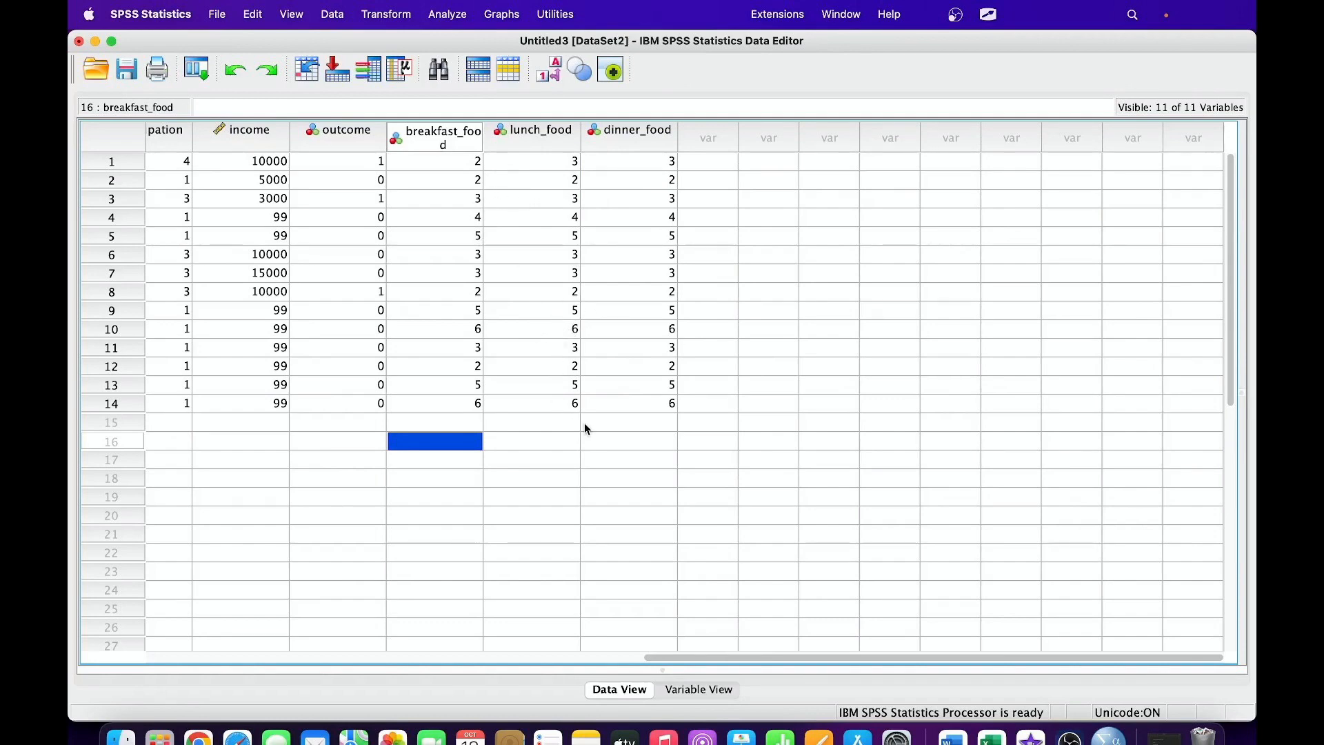
left_click(125, 71)
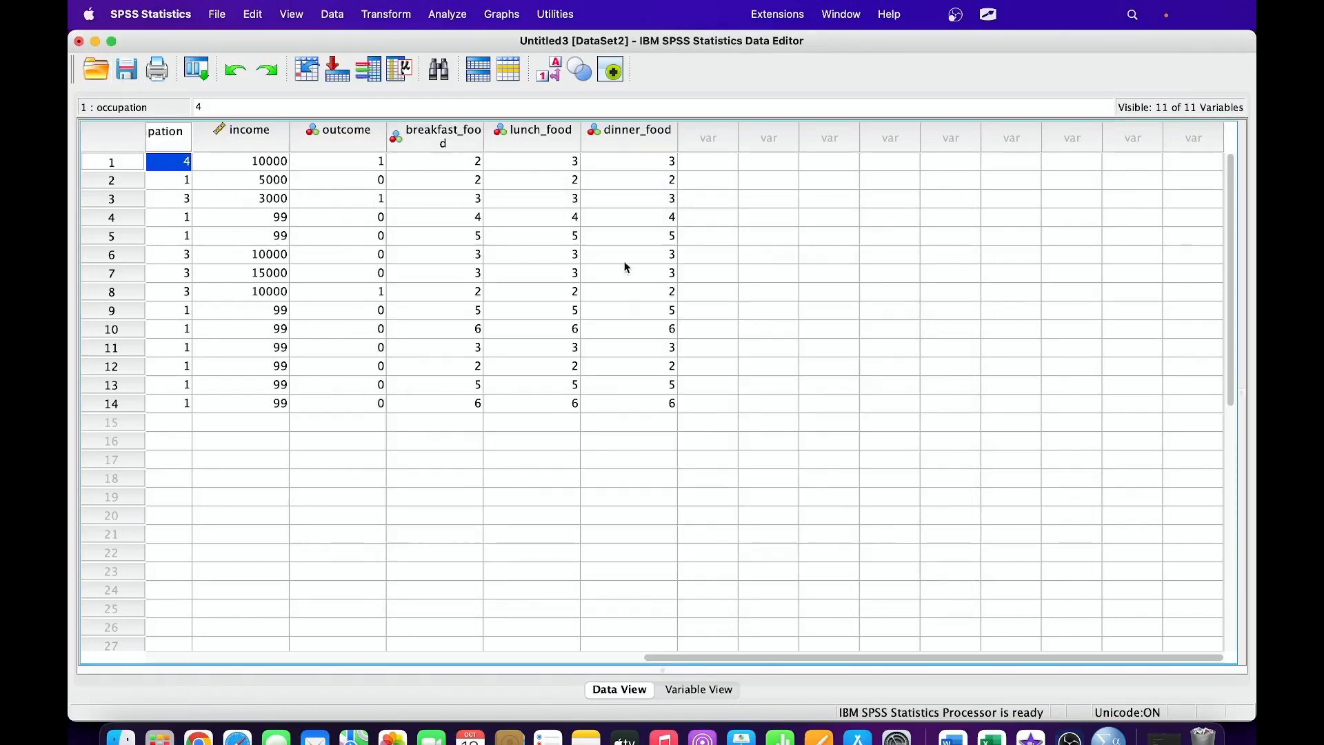
left_click(216, 169)
left_click(174, 170)
left_click(237, 169)
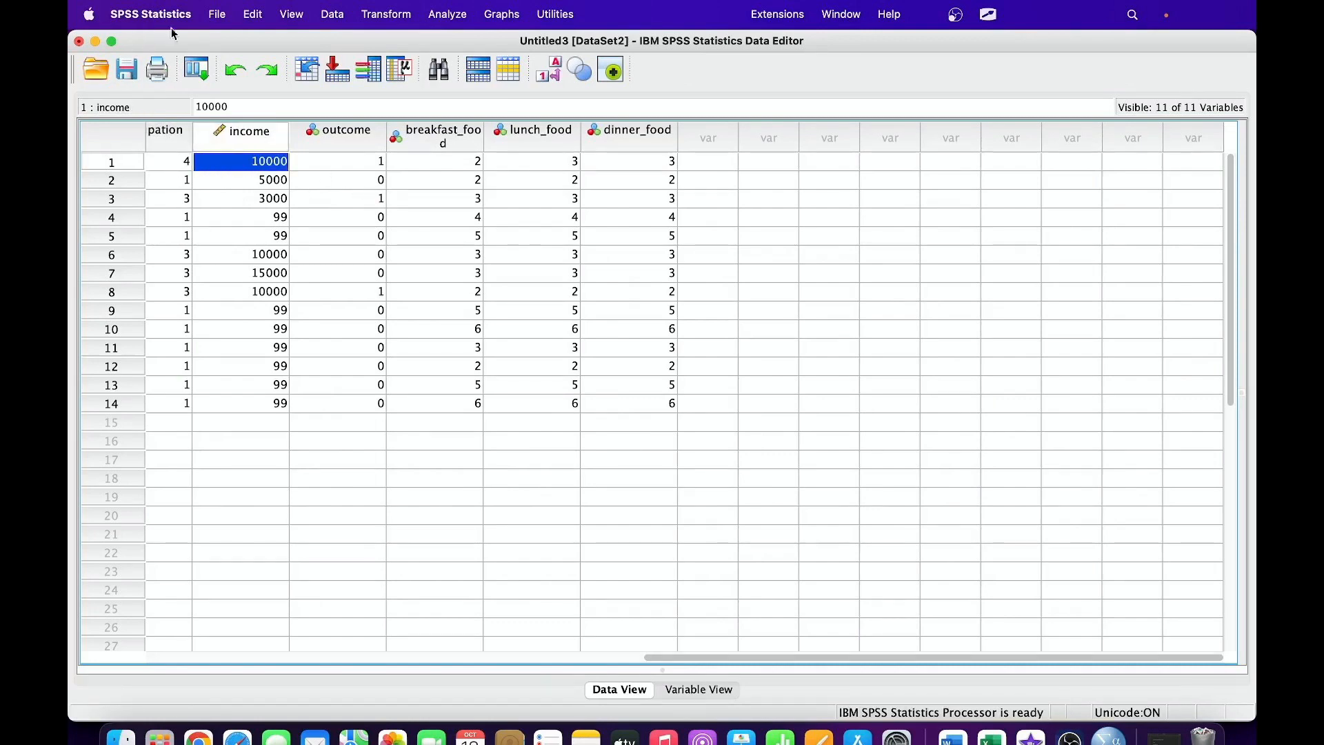
Export the dataset to the SPSS tutorial data folder as demo_export in Excel 2007 through 2010 (*.xlsx) format, writing variable names.
left_click(218, 15)
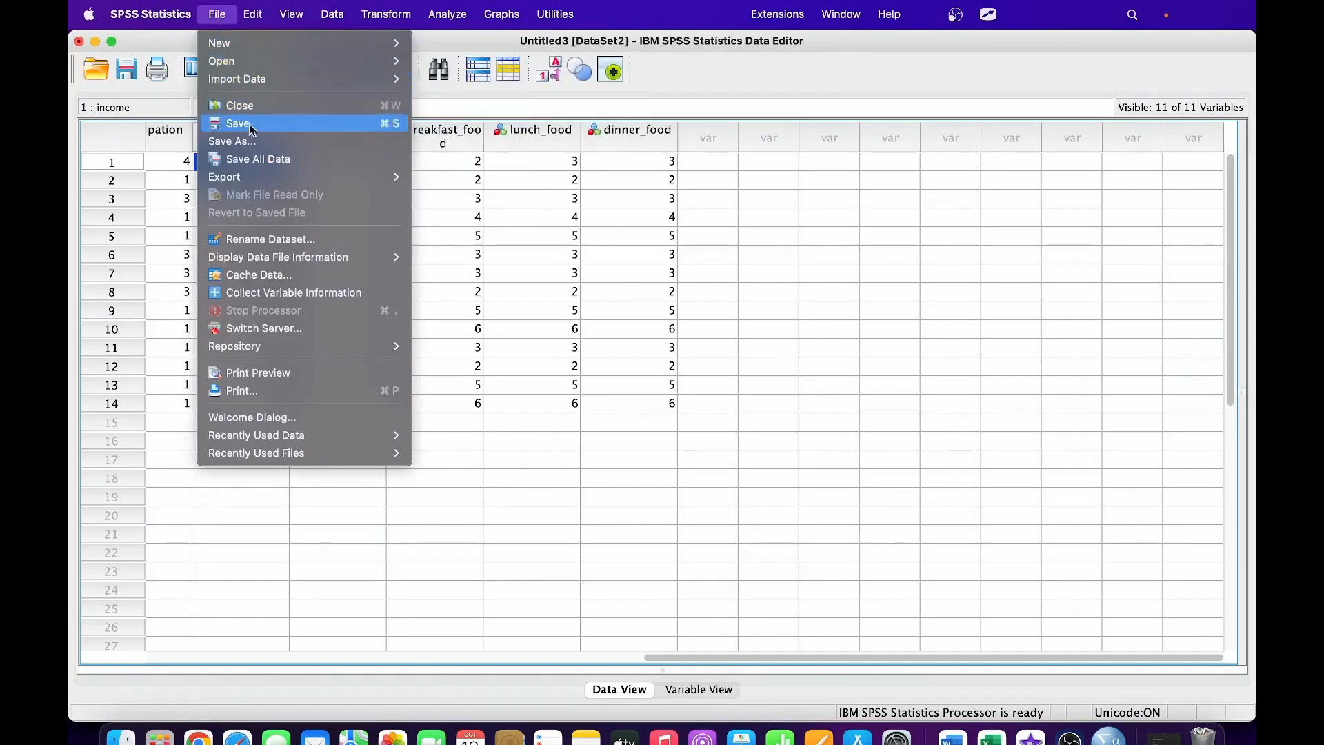
mouse_move(302, 184)
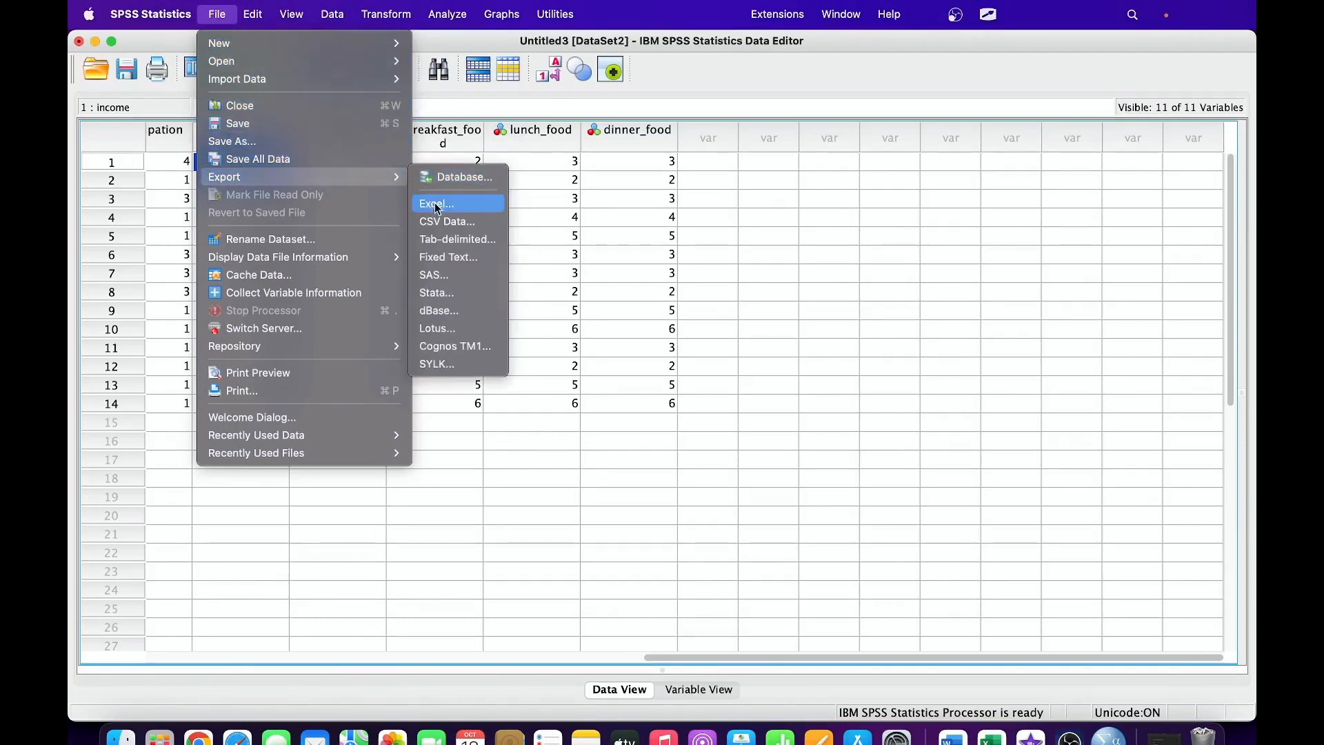
left_click(440, 204)
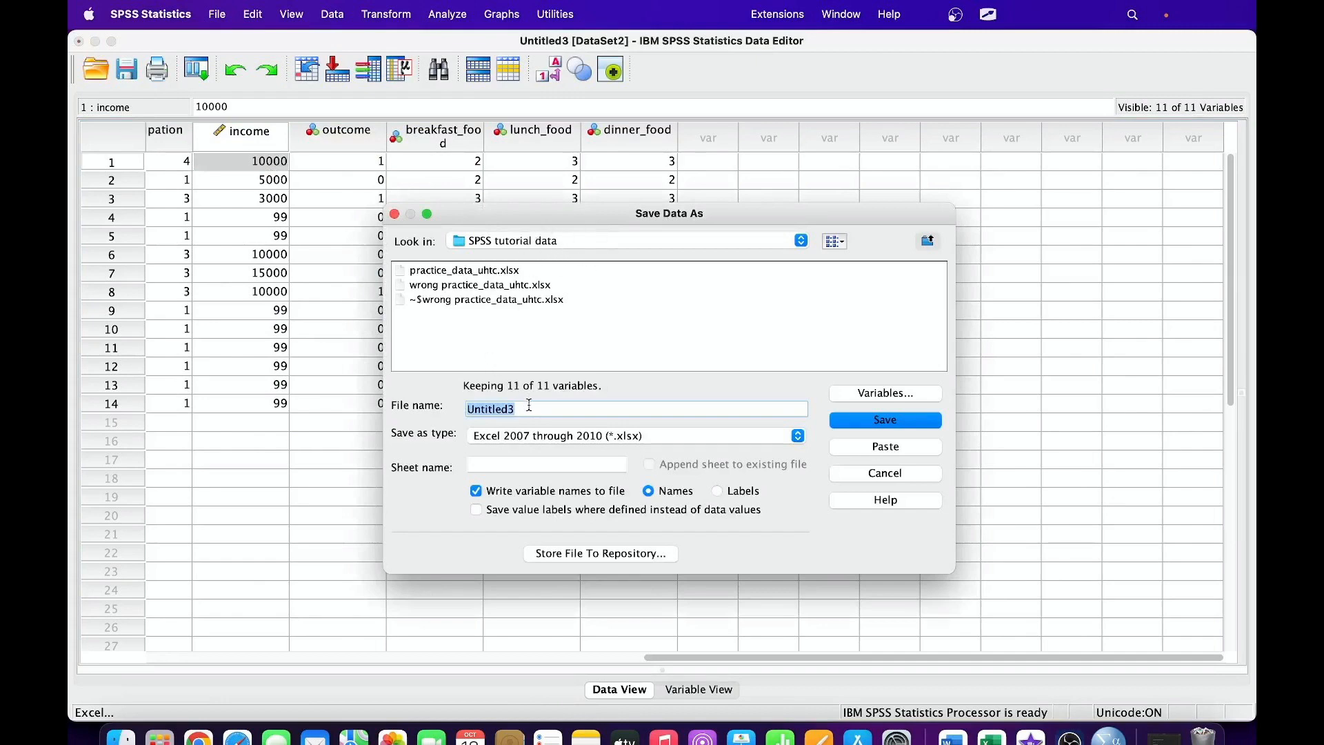
type("demo_expo")
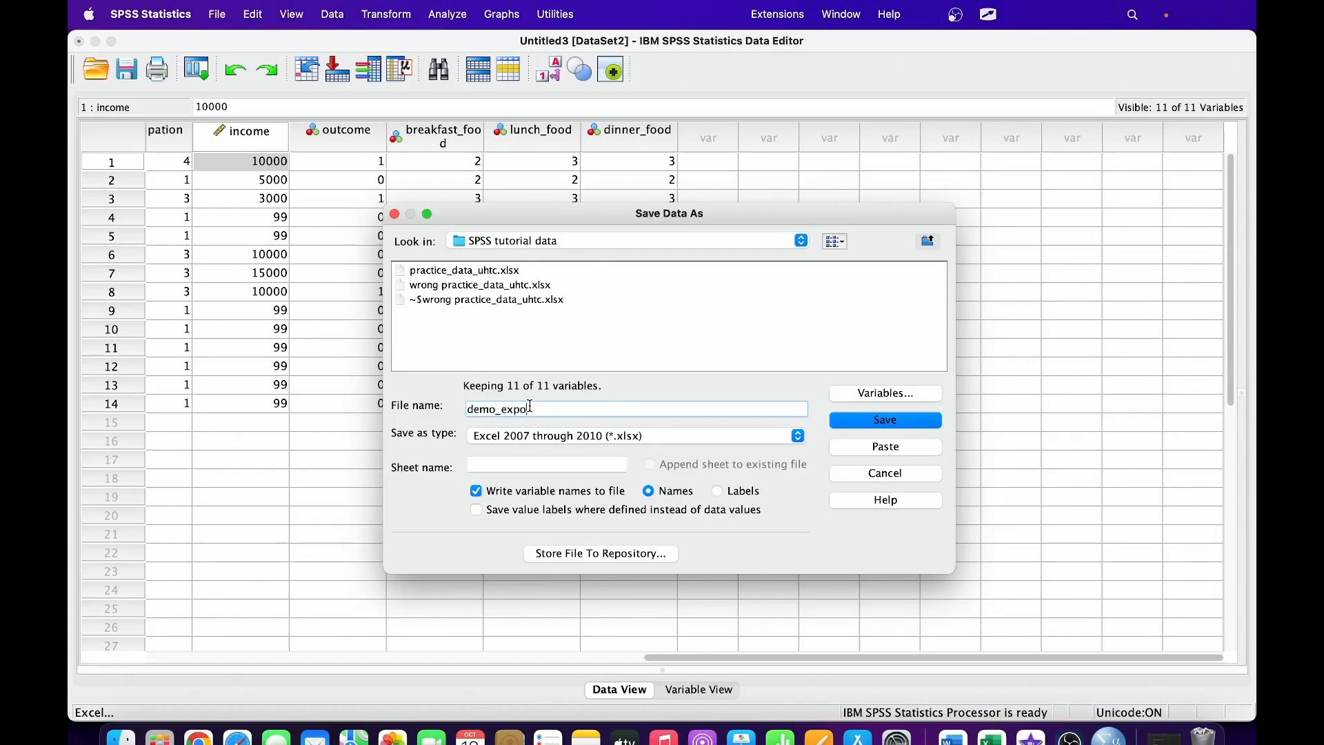
type("rt")
left_click(547, 436)
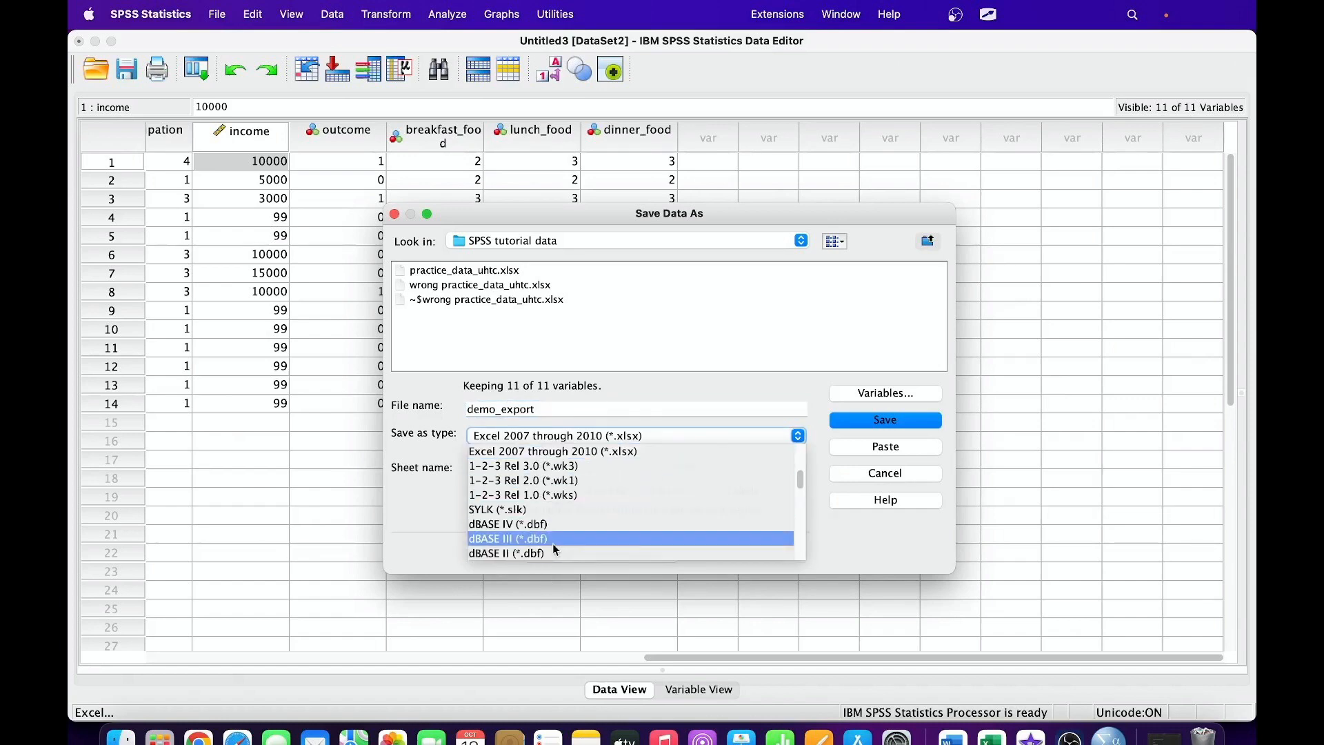
left_click(578, 445)
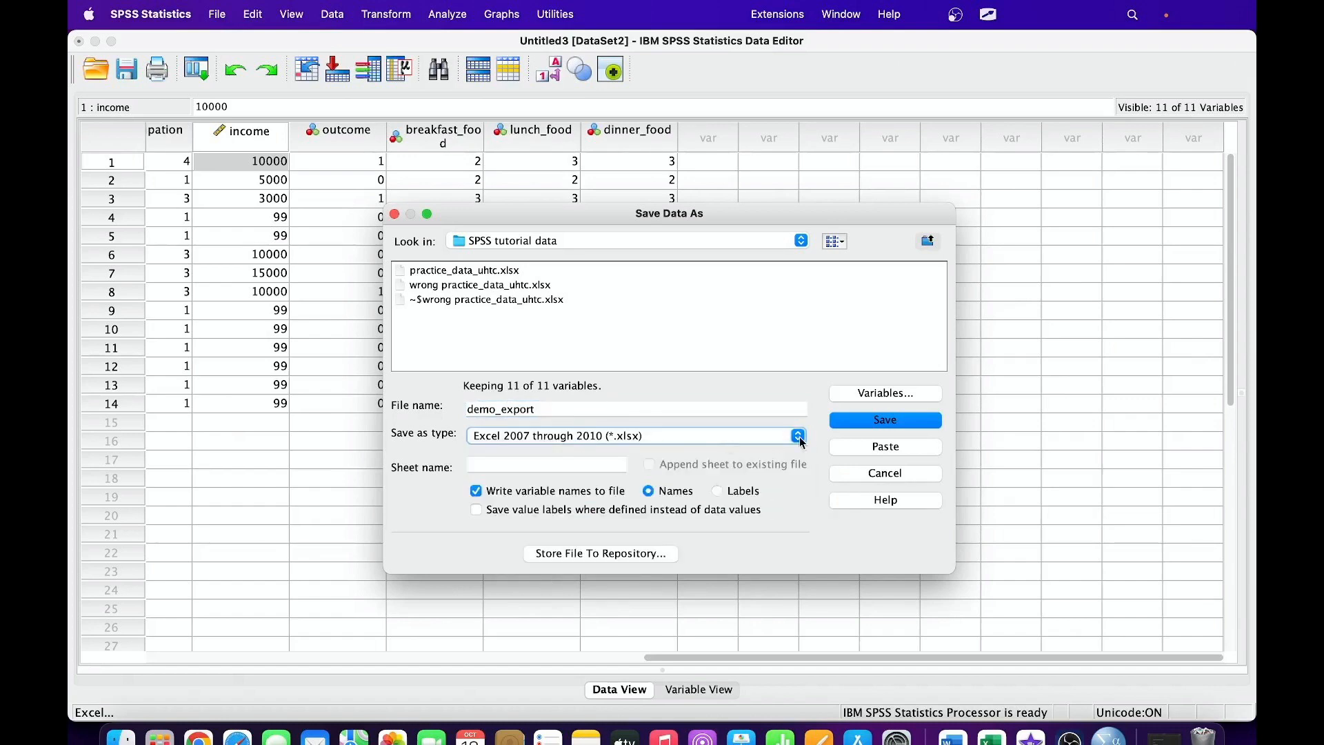
left_click(908, 423)
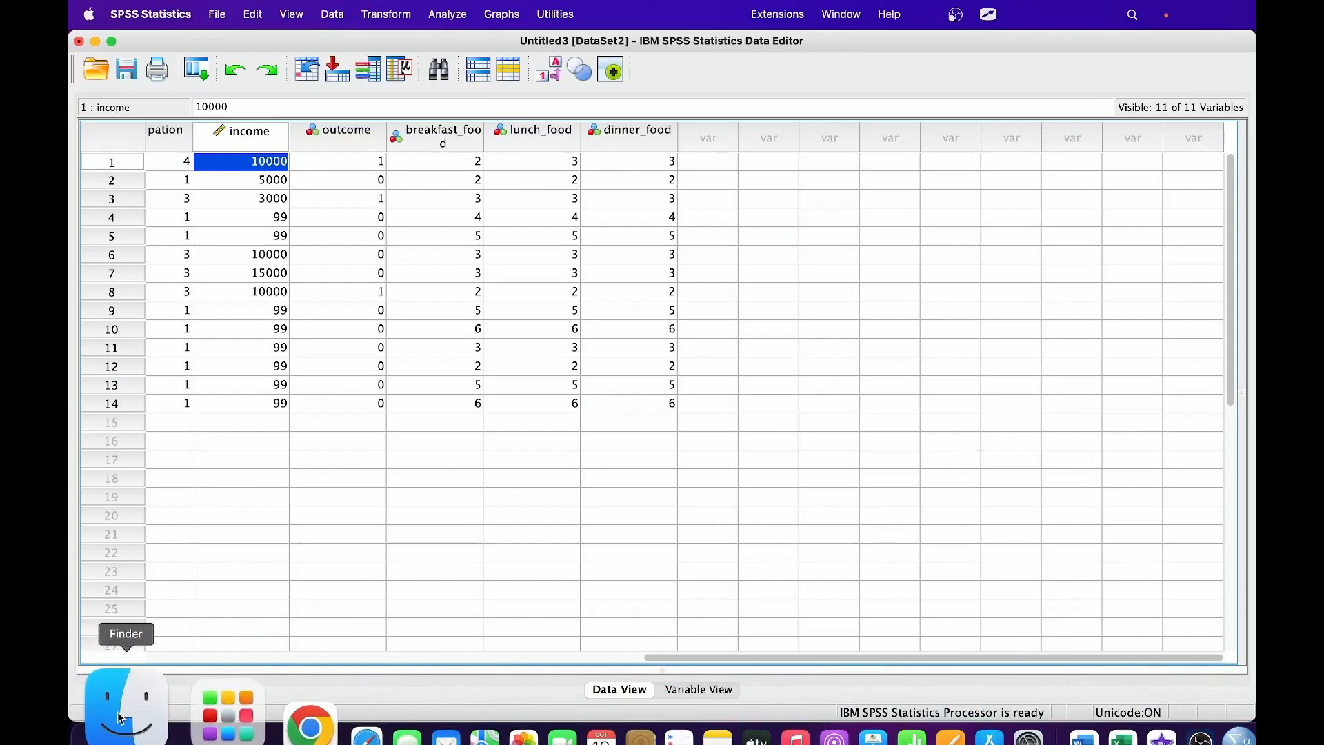
In Finder, open demo_export.xlsx from the SPSS tutorial data folder in Documents and show the workbook full screen in Excel.
left_click(118, 704)
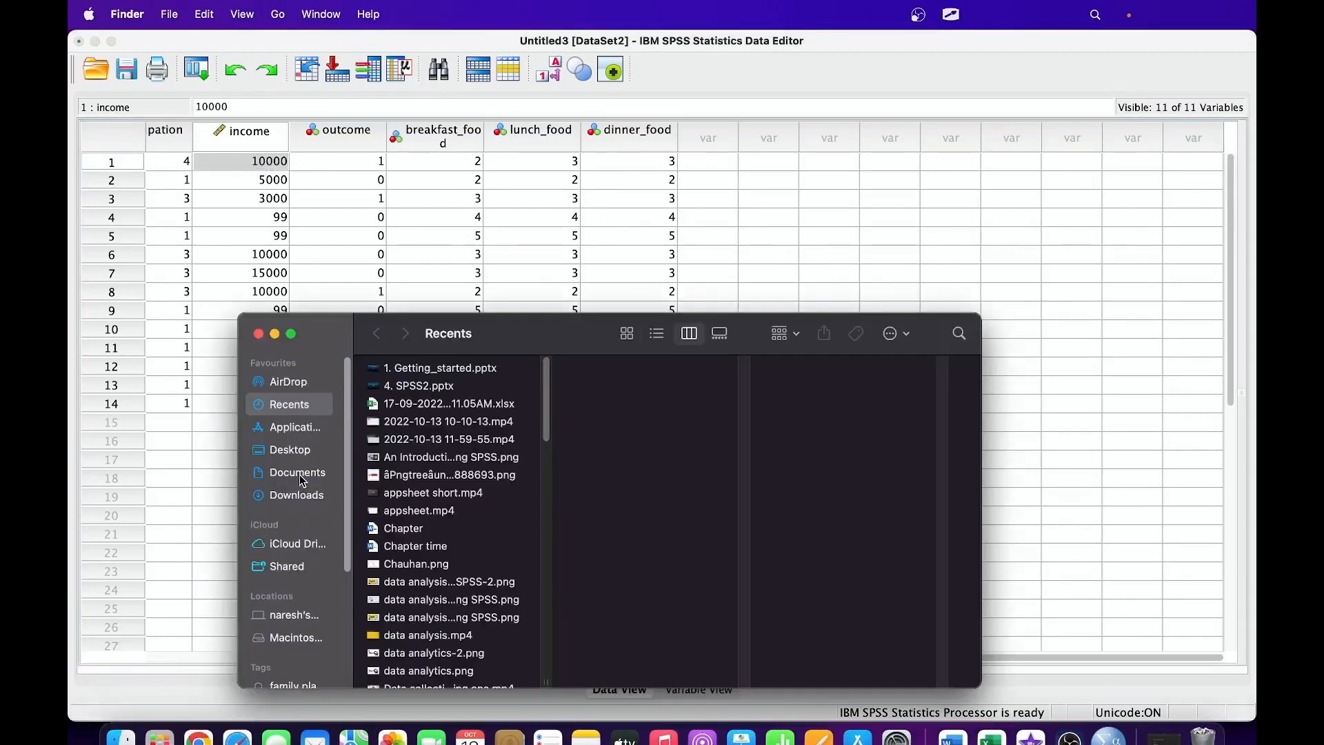
left_click(301, 479)
scroll(436, 506, "down", 2)
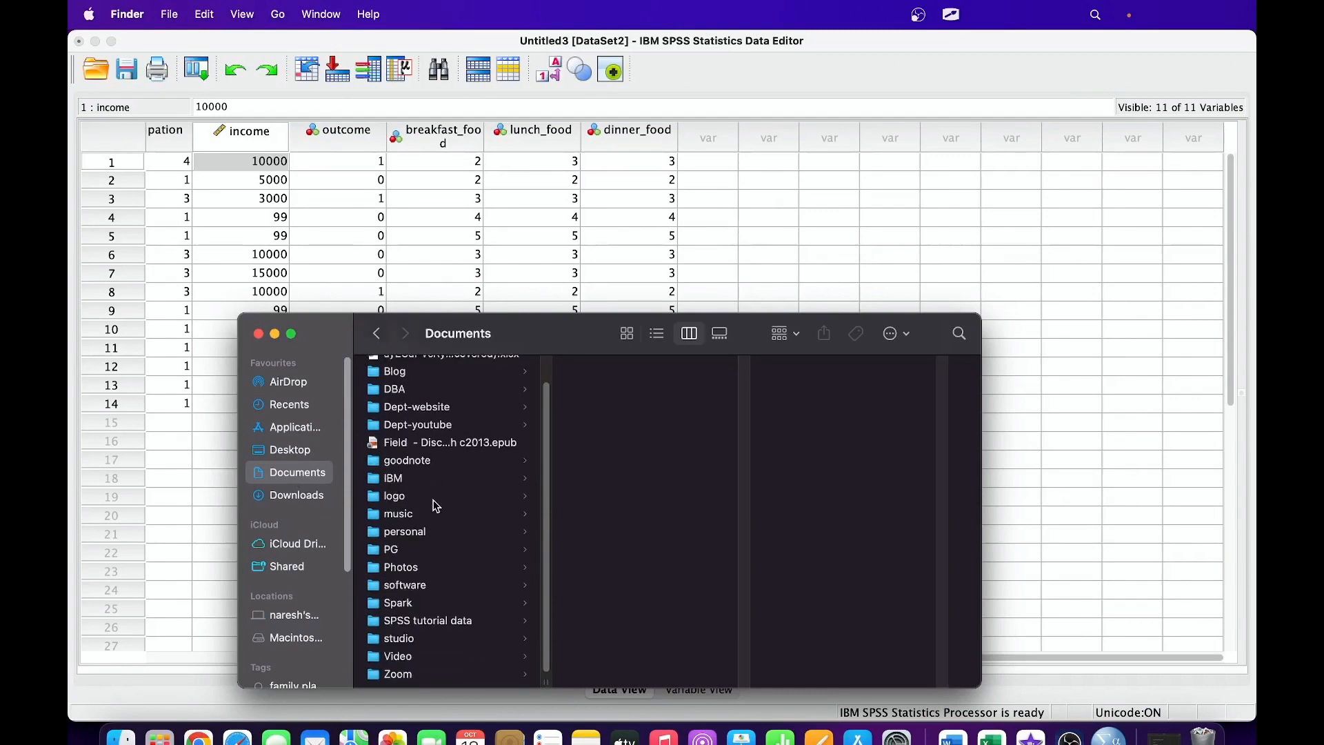
left_click(441, 620)
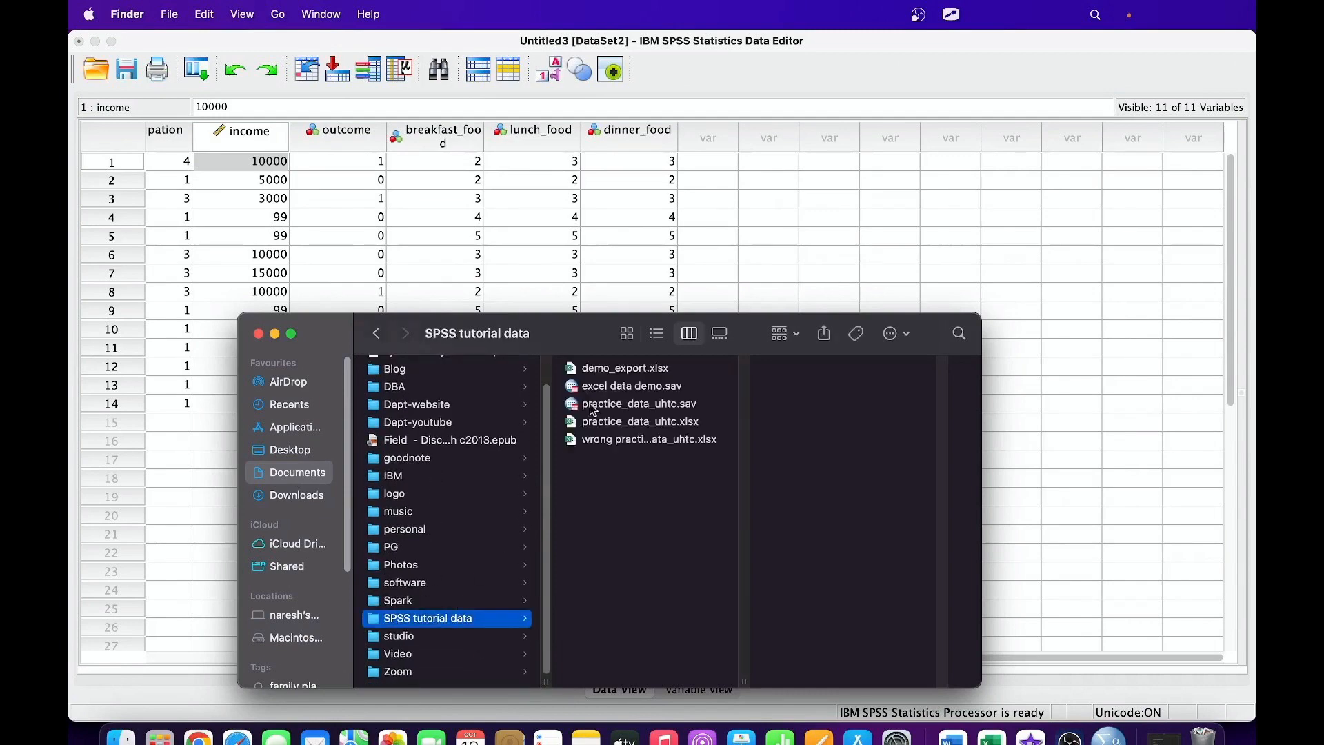
left_click(625, 371)
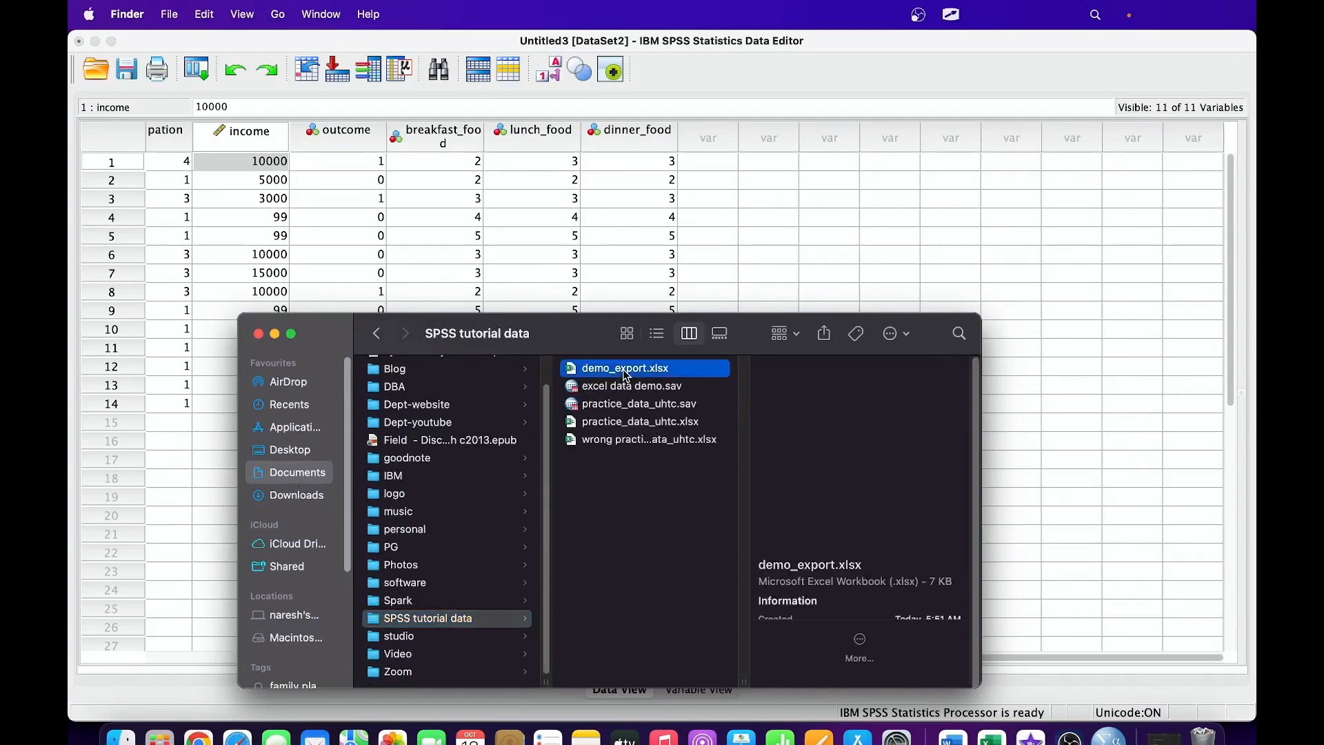
double_click(623, 369)
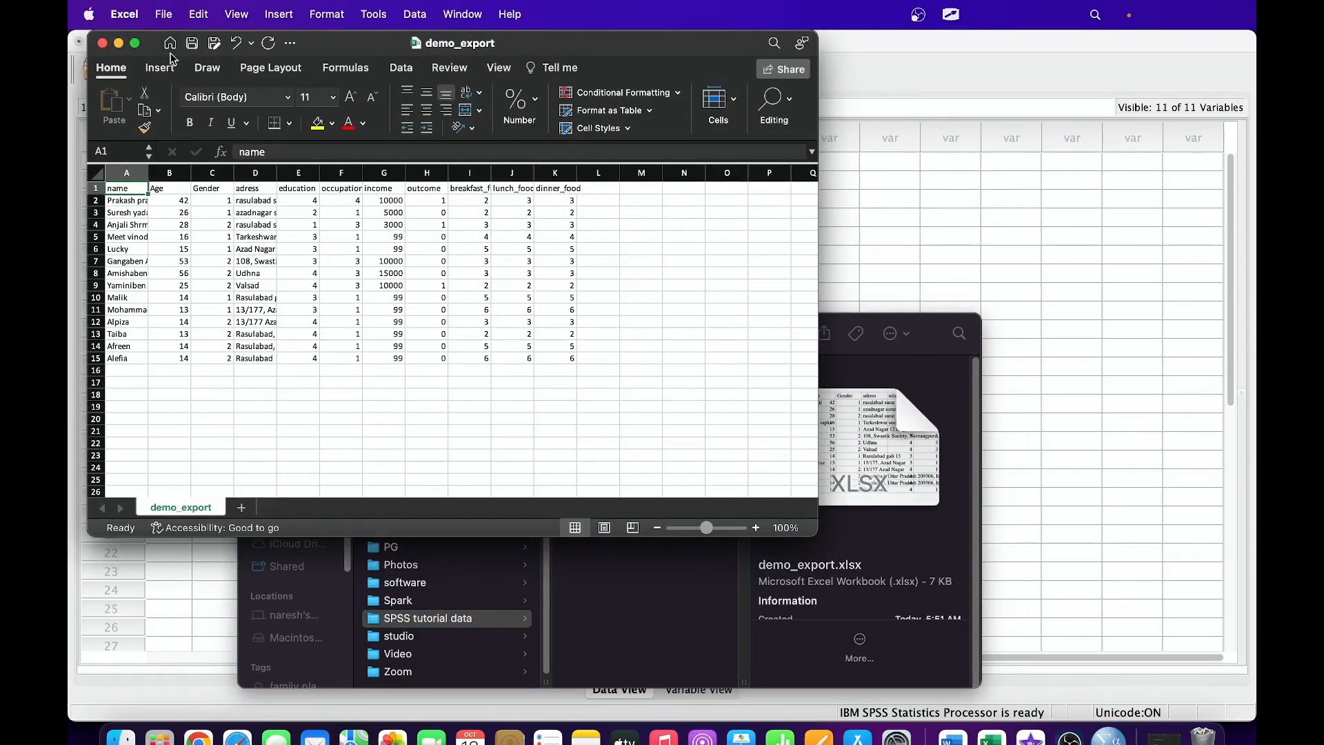
left_click(135, 43)
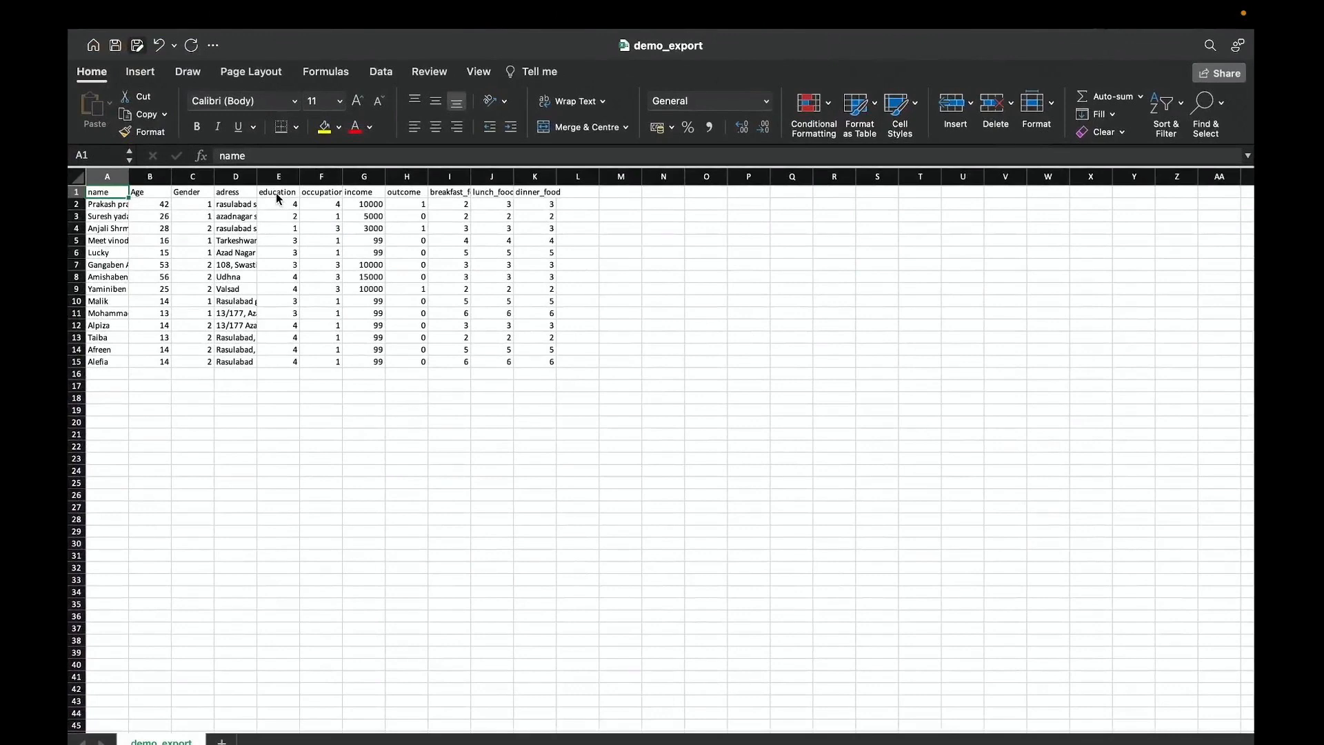